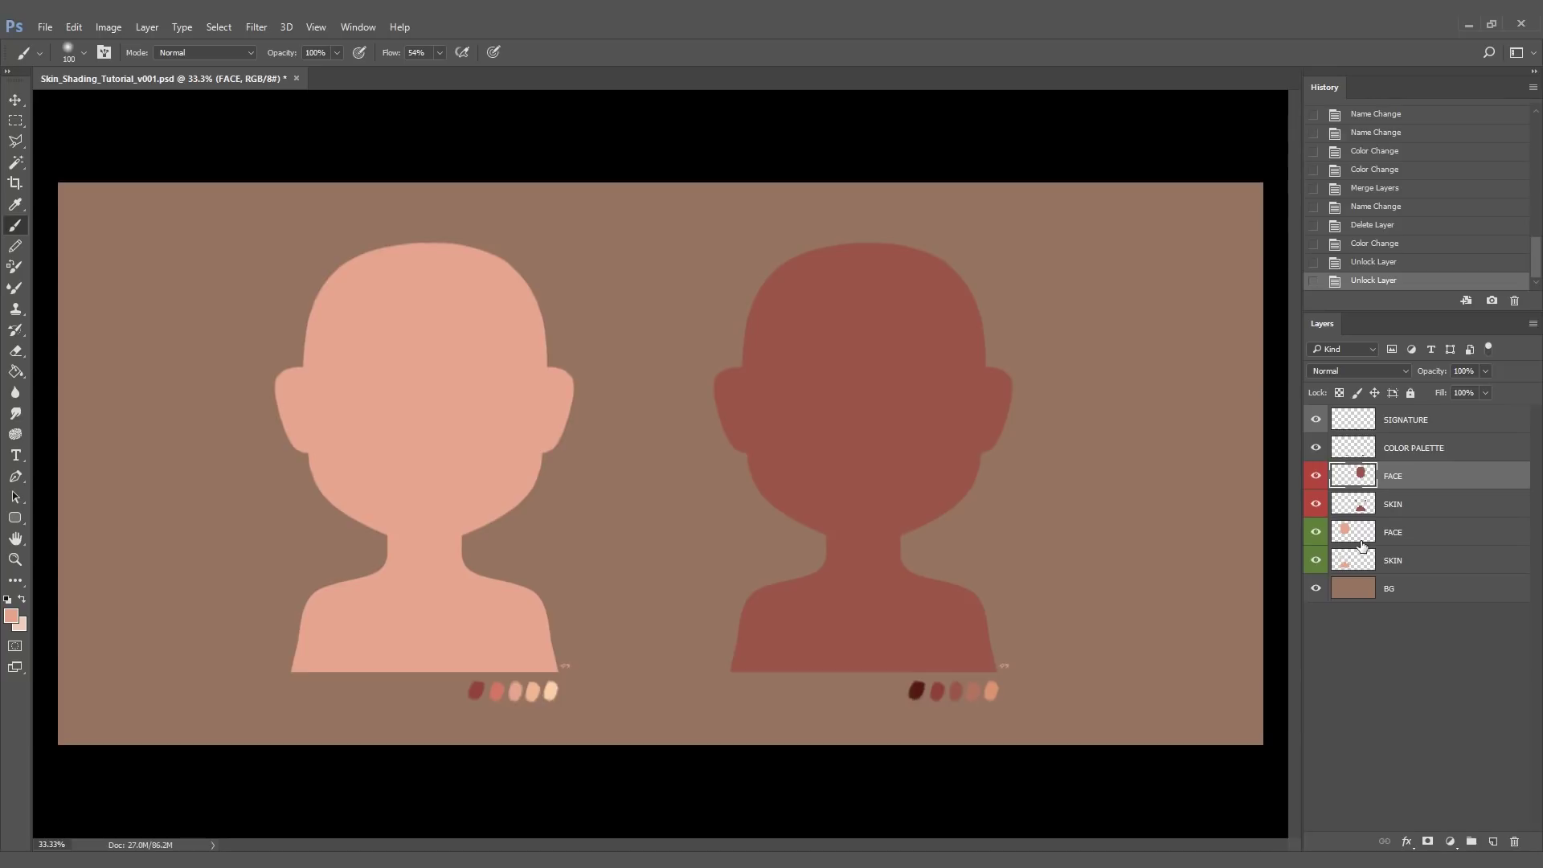
- Toggle the bust layers' visibility so both busts' FACE and SKIN layers show
{"action": "left_click", "coordinate": [1315, 559]}
{"action": "left_click", "coordinate": [1315, 561]}
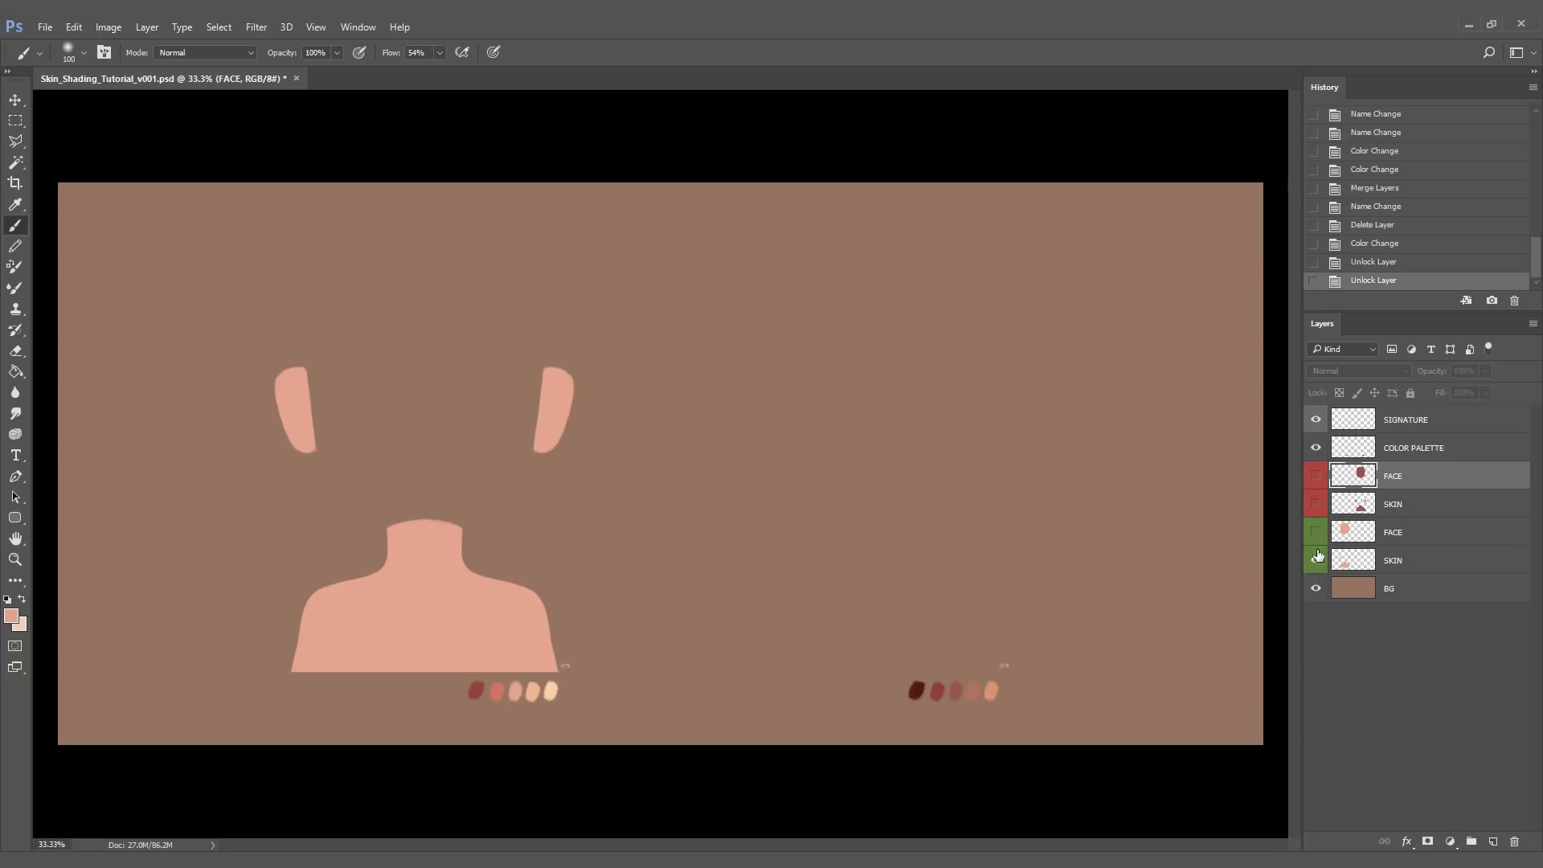
{"action": "left_click", "coordinate": [1316, 534]}
{"action": "left_click", "coordinate": [1316, 504]}
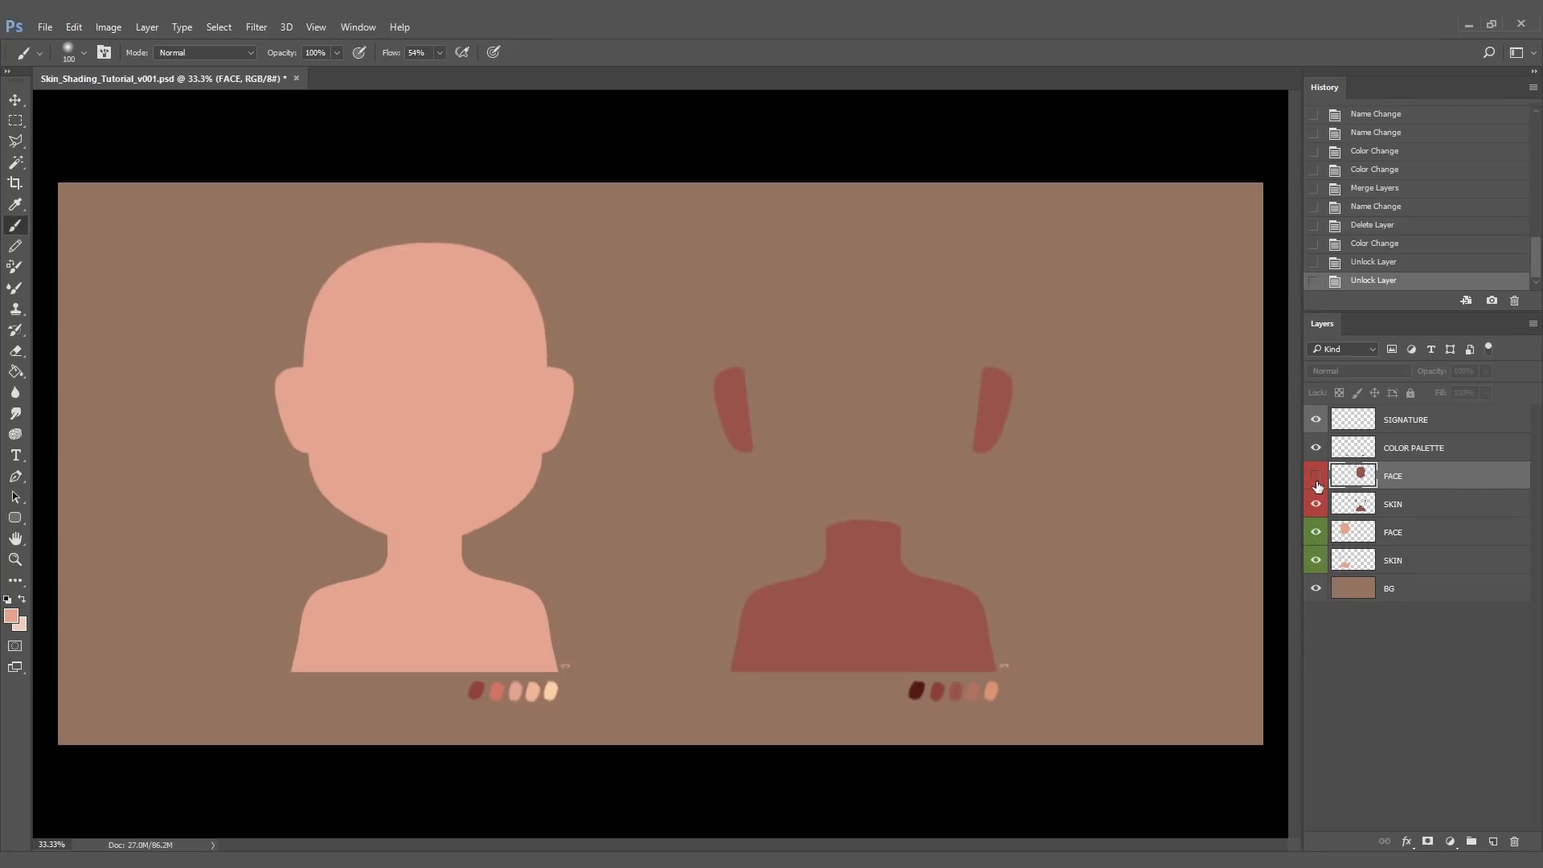
{"action": "left_click", "coordinate": [1316, 479]}
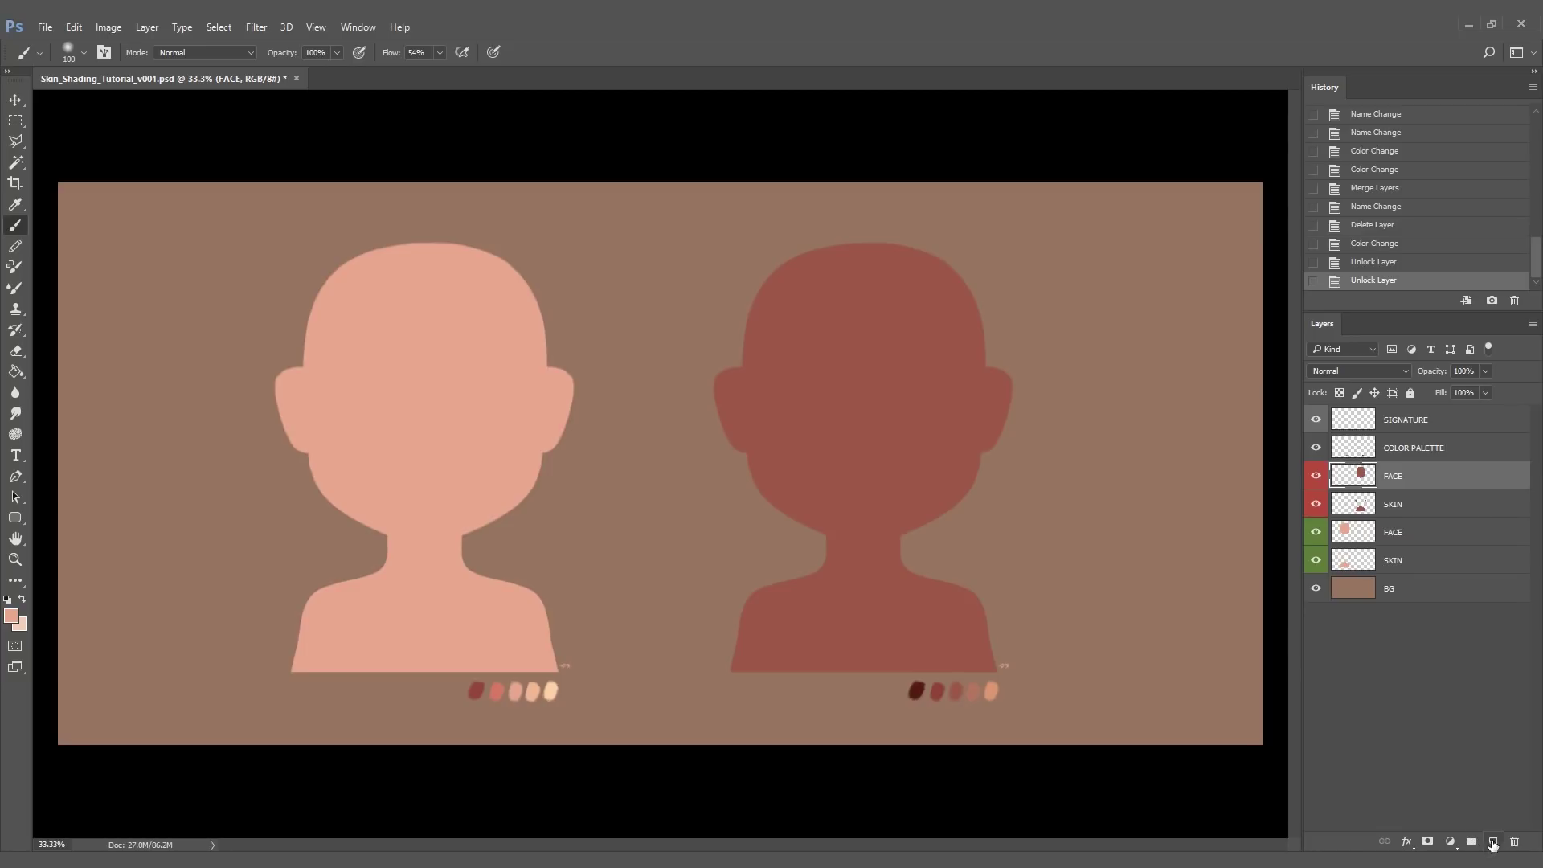
- Add Layer 1 clipped to the dark FACE layer, undoing two test strokes
{"action": "left_click", "coordinate": [1494, 842]}
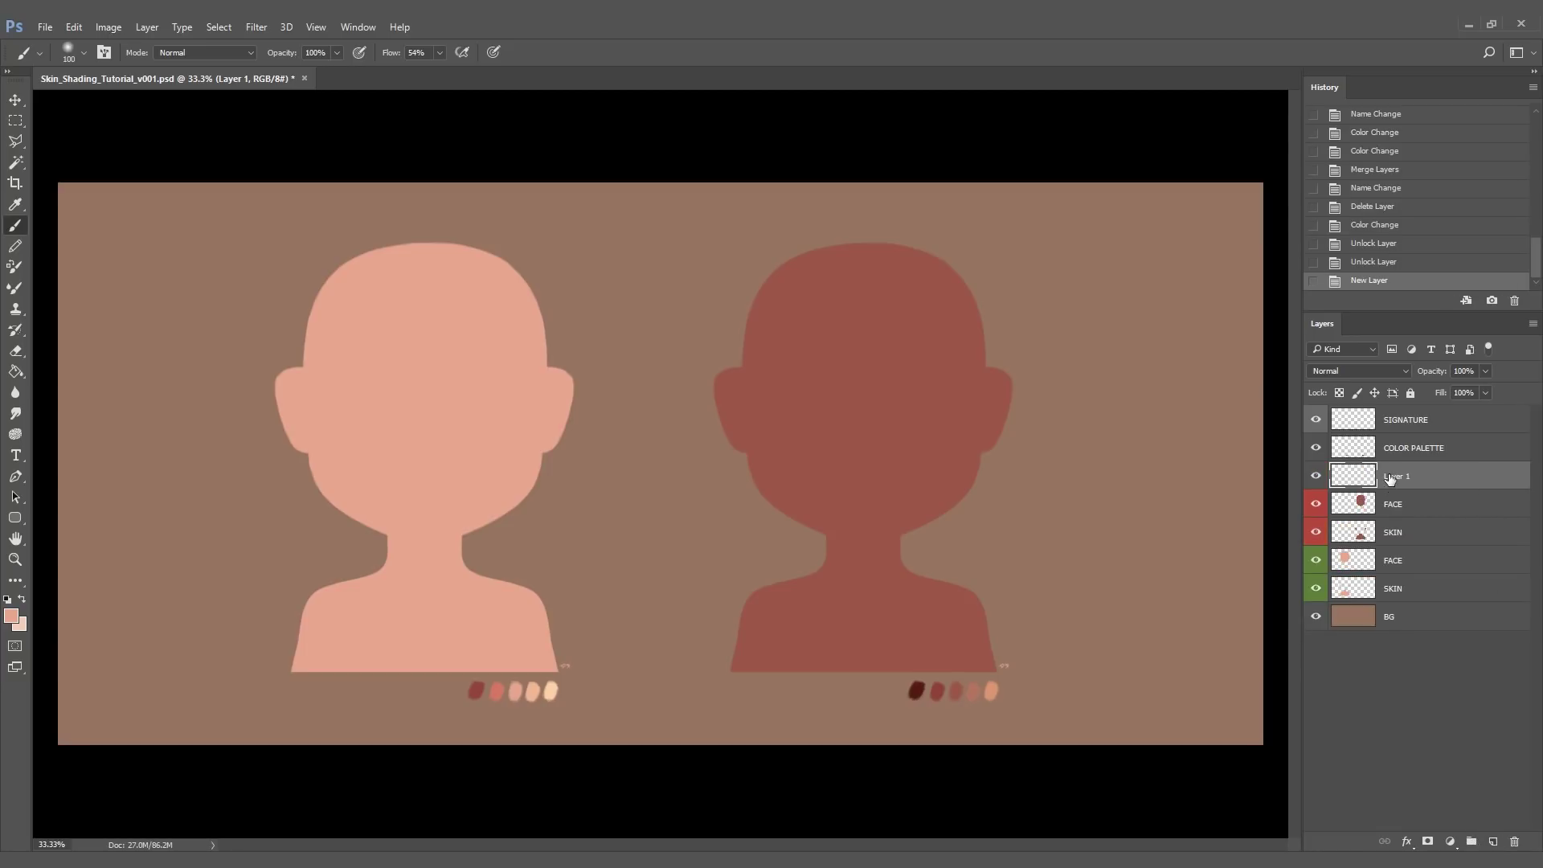
{"action": "mouse_move", "coordinate": [766, 486]}
{"action": "left_mouse_down"}
{"action": "mouse_move", "coordinate": [785, 450]}
{"action": "mouse_move", "coordinate": [736, 521]}
{"action": "mouse_move", "coordinate": [829, 469]}
{"action": "mouse_move", "coordinate": [796, 537]}
{"action": "left_mouse_up"}
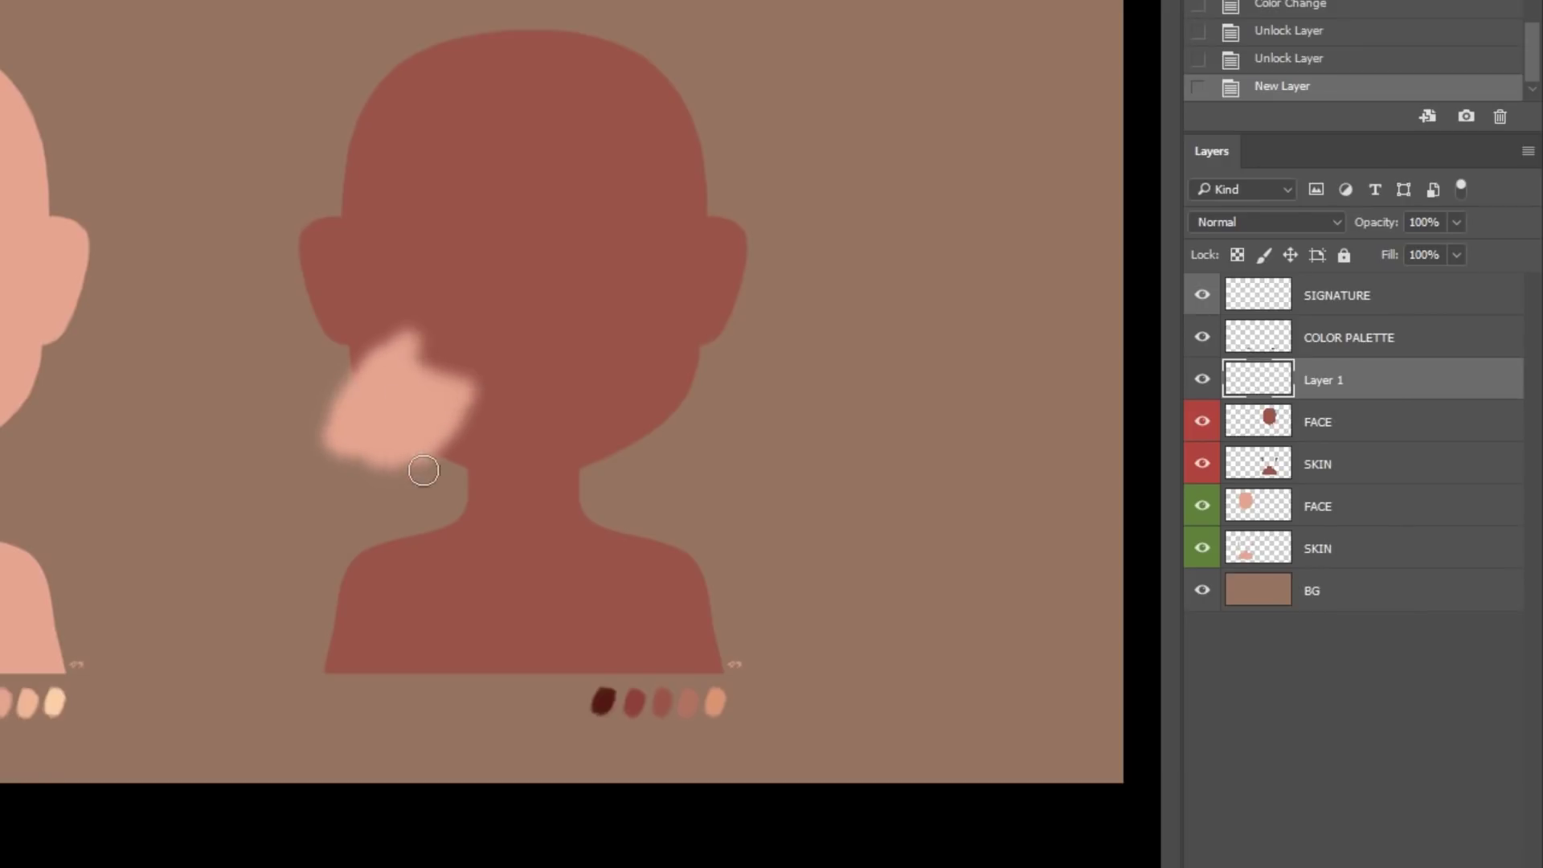
{"action": "key", "text": "ctrl+z"}
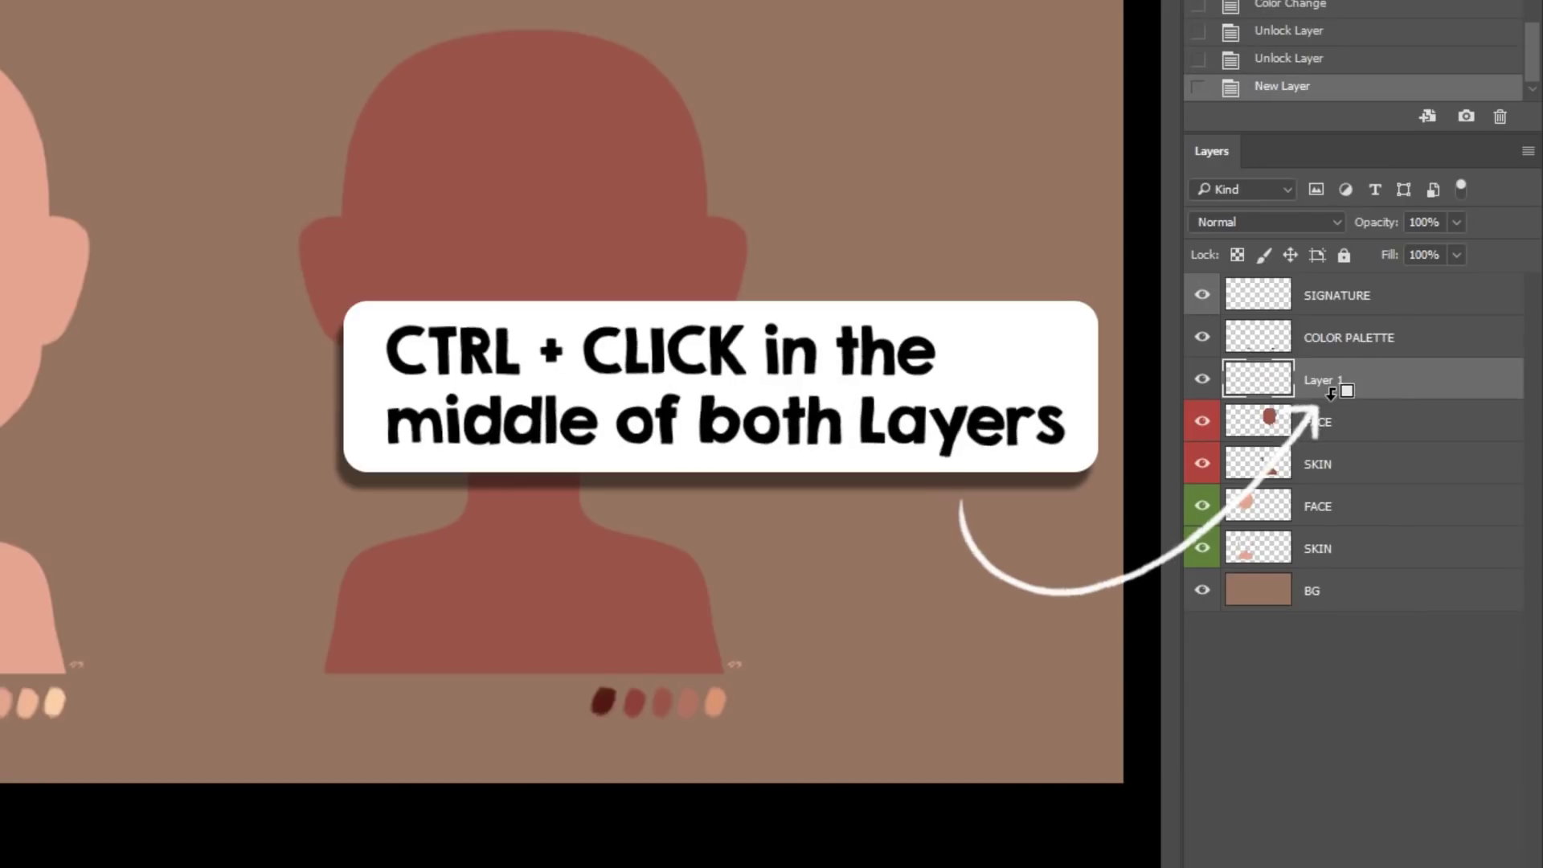
{"action": "left_click", "coordinate": [1331, 398], "text": "alt"}
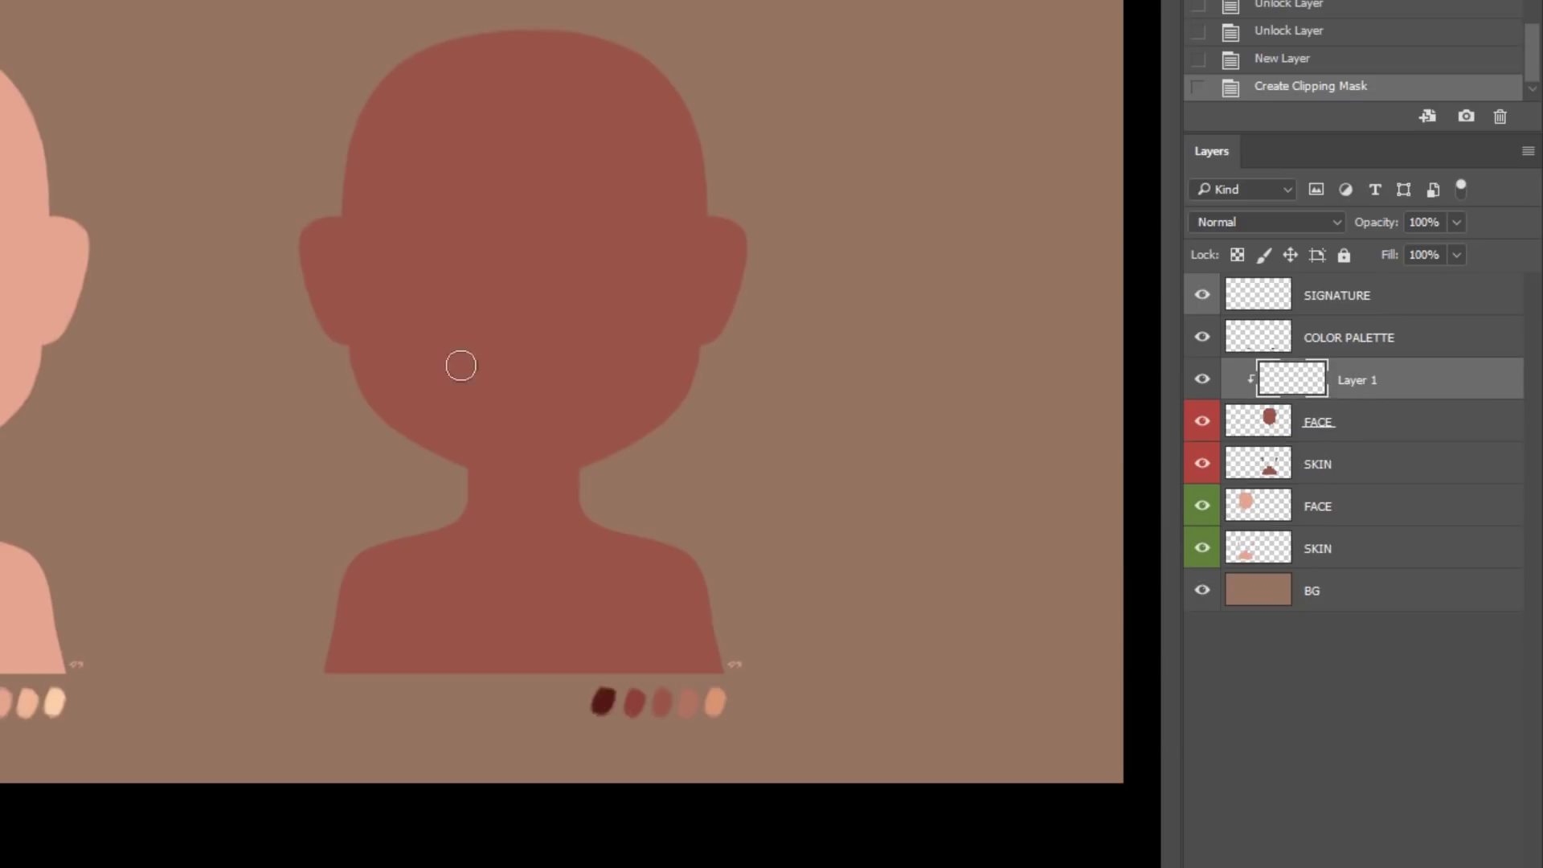
{"action": "mouse_move", "coordinate": [394, 400]}
{"action": "left_mouse_down"}
{"action": "mouse_move", "coordinate": [413, 396]}
{"action": "mouse_move", "coordinate": [397, 466]}
{"action": "mouse_move", "coordinate": [469, 423]}
{"action": "left_mouse_up"}
{"action": "key", "text": "ctrl+z"}
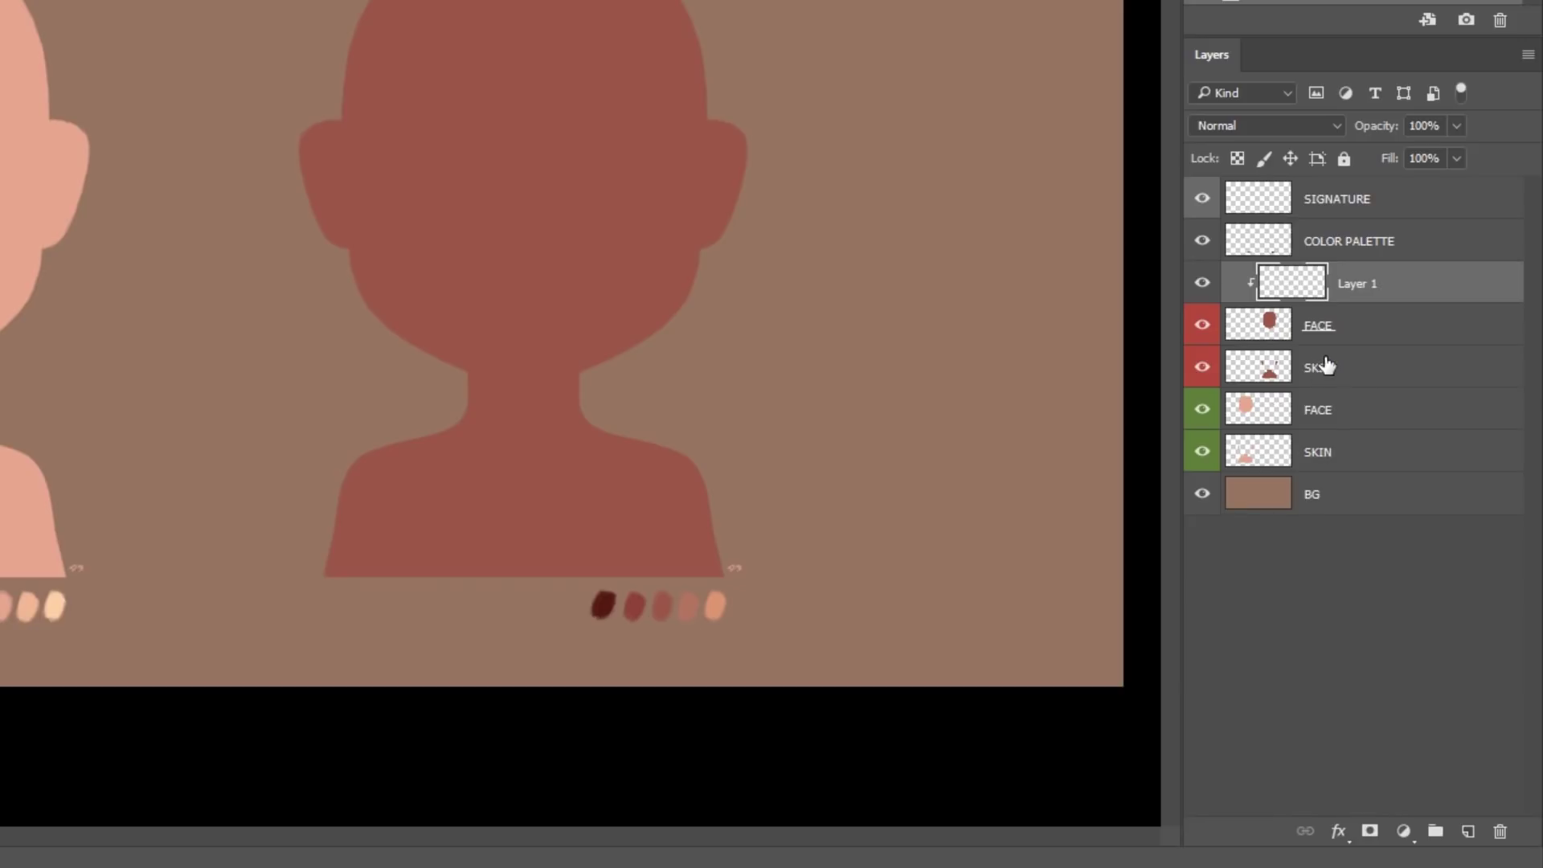
- Add clipped Layers 2 and 3 above the dark SKIN and light FACE layers
{"action": "left_click", "coordinate": [1326, 367]}
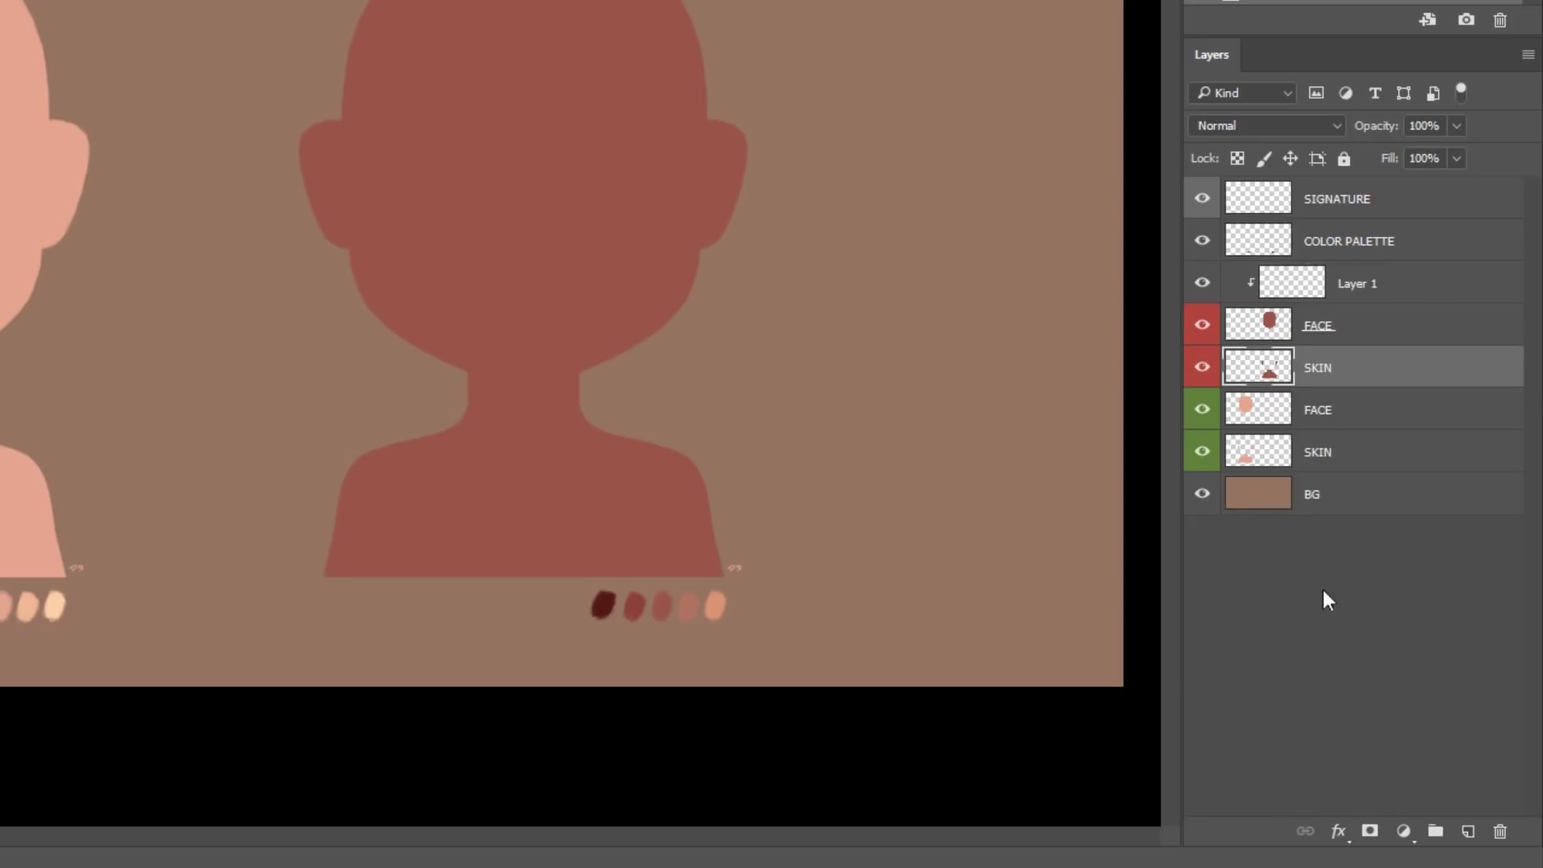
{"action": "left_click", "coordinate": [1467, 833]}
{"action": "left_click", "coordinate": [1339, 381], "text": "alt"}
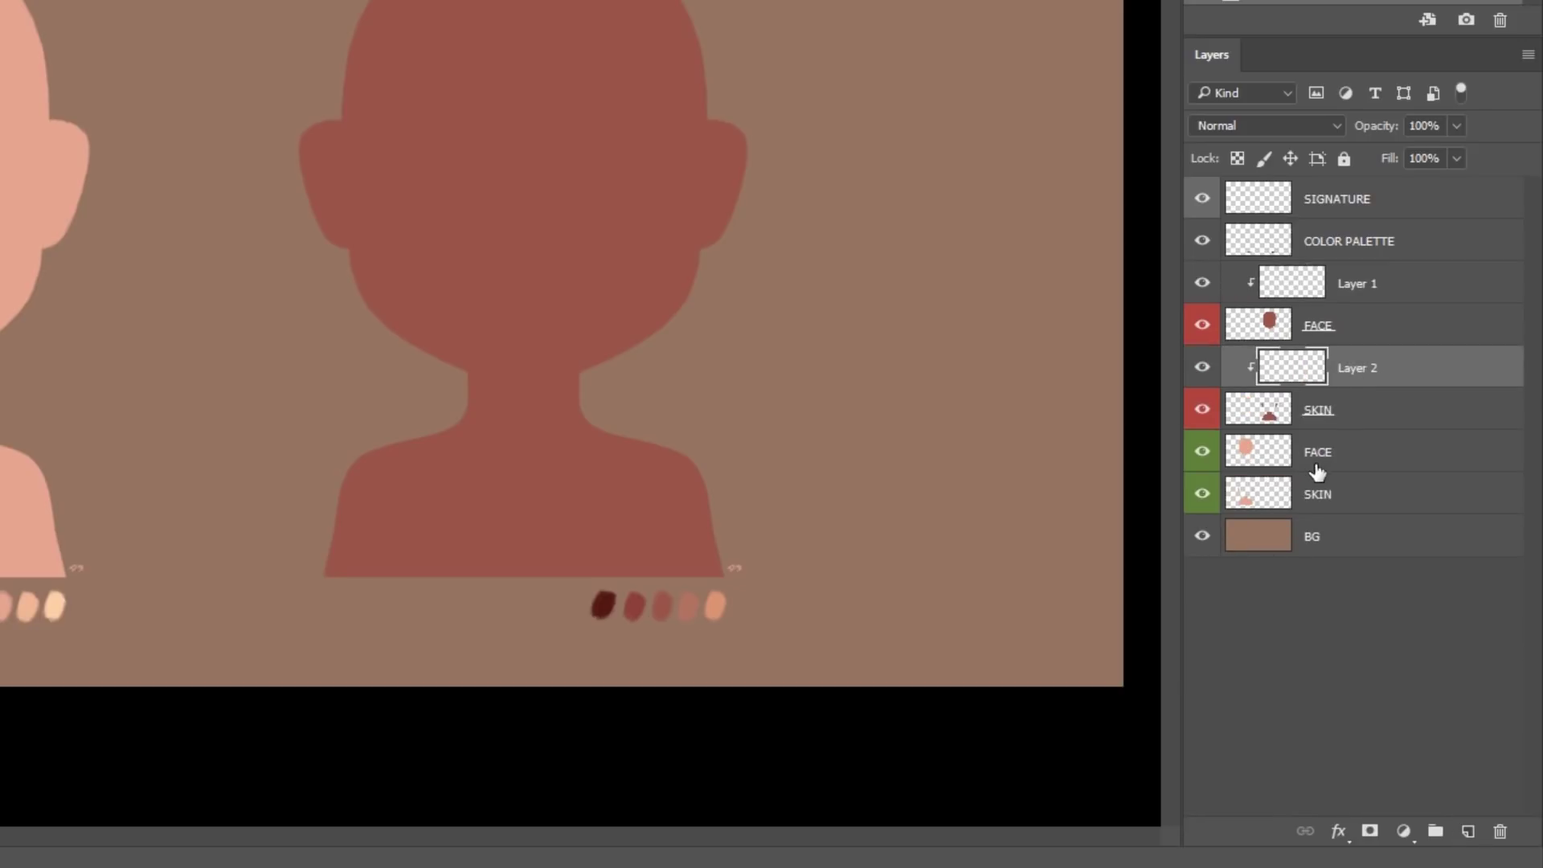
{"action": "left_click", "coordinate": [1326, 467]}
{"action": "left_click", "coordinate": [1468, 833]}
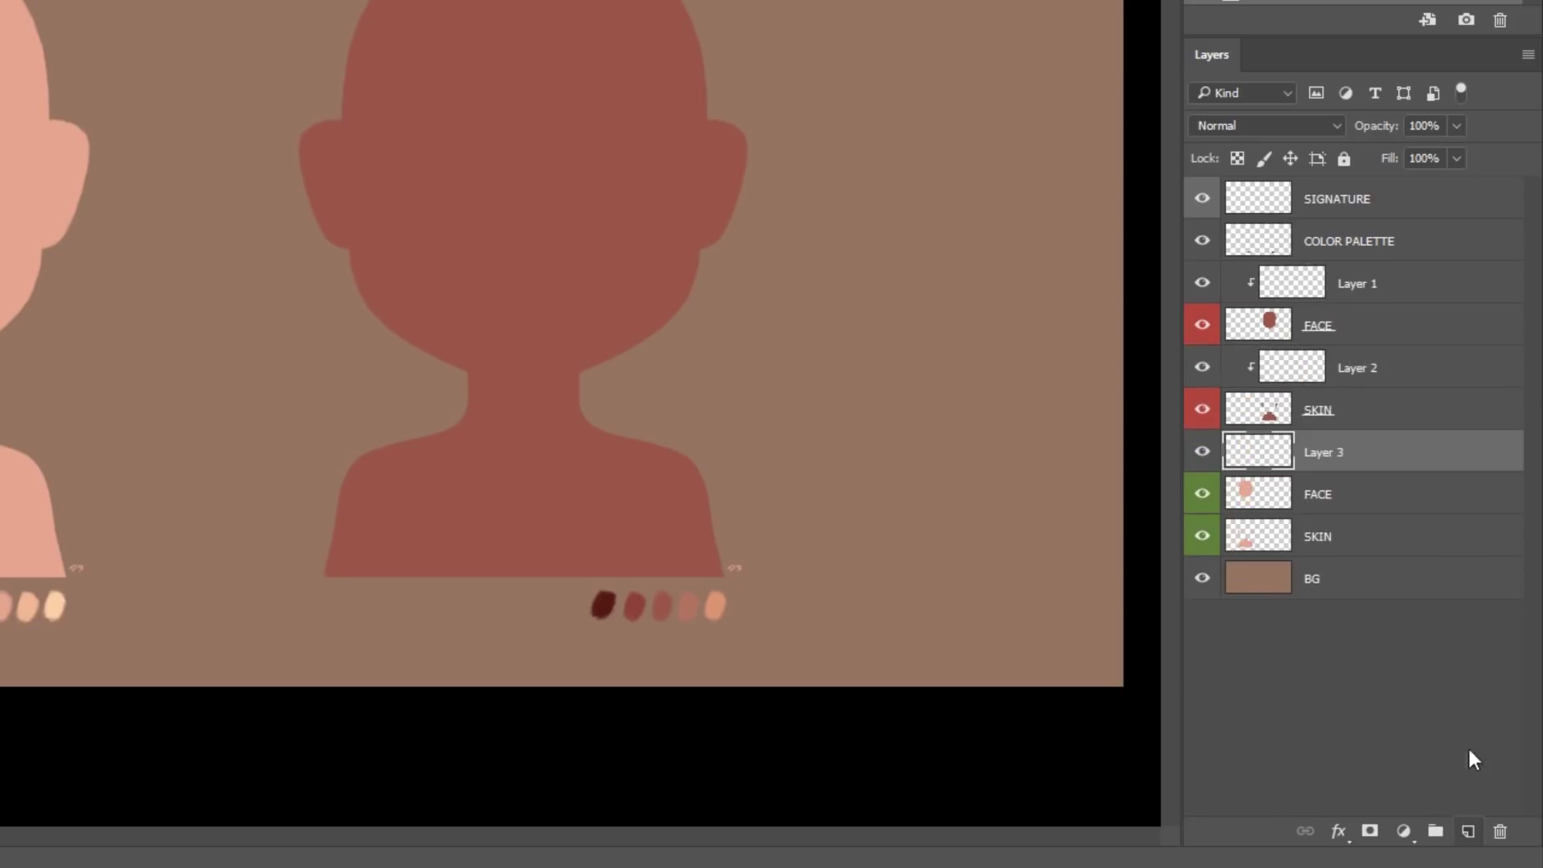
{"action": "left_click", "coordinate": [1326, 458], "text": "alt"}
- Add clipped Layer 4 above the light SKIN layer, then select Layer 3
{"action": "left_click", "coordinate": [1331, 539]}
{"action": "left_click", "coordinate": [1467, 832]}
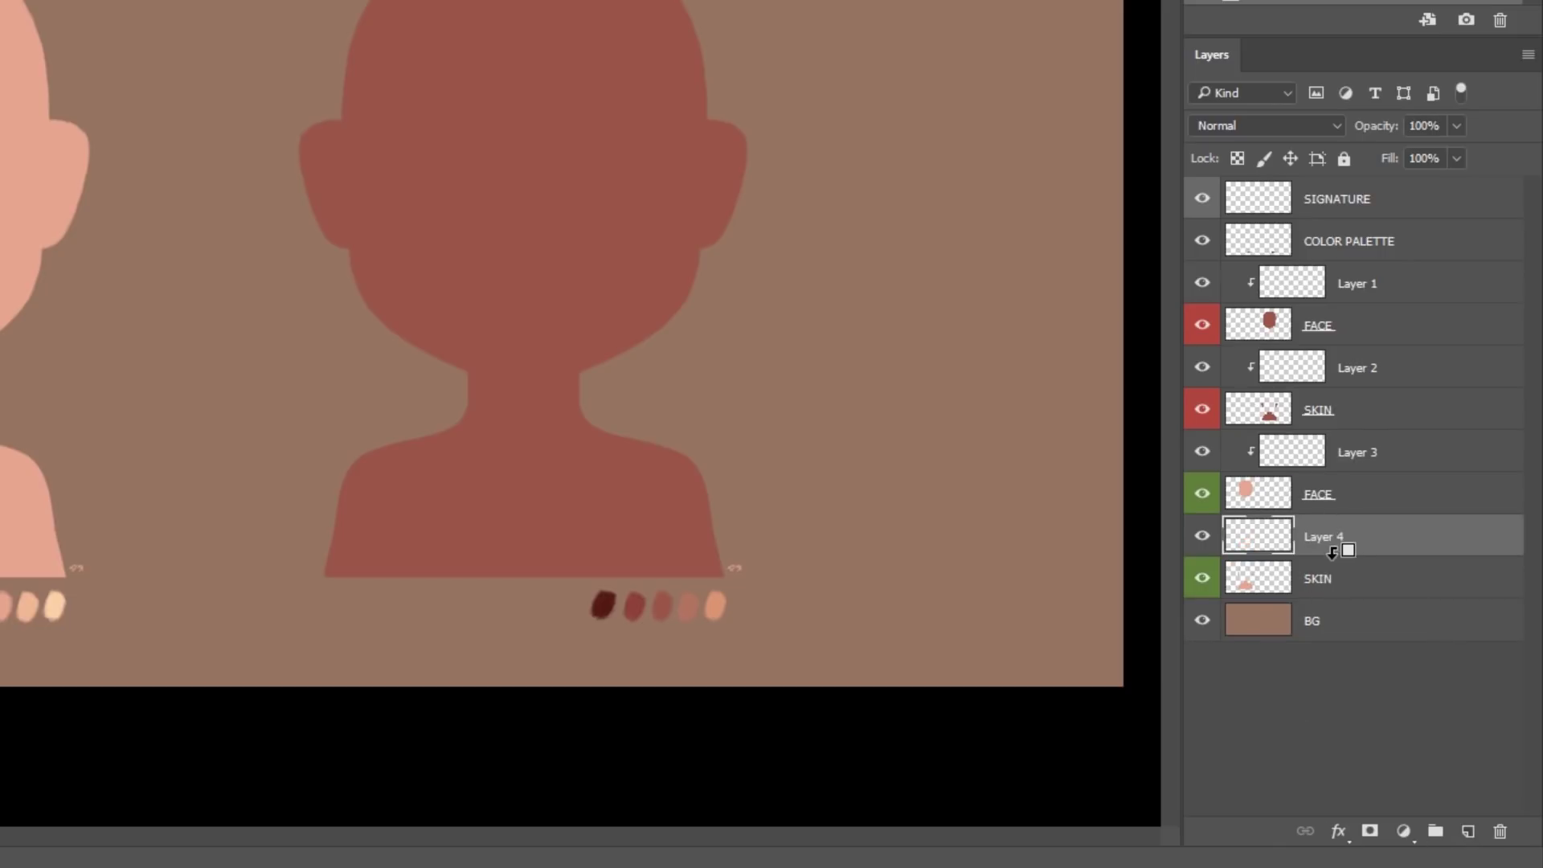
{"action": "left_click", "coordinate": [1338, 546], "text": "alt"}
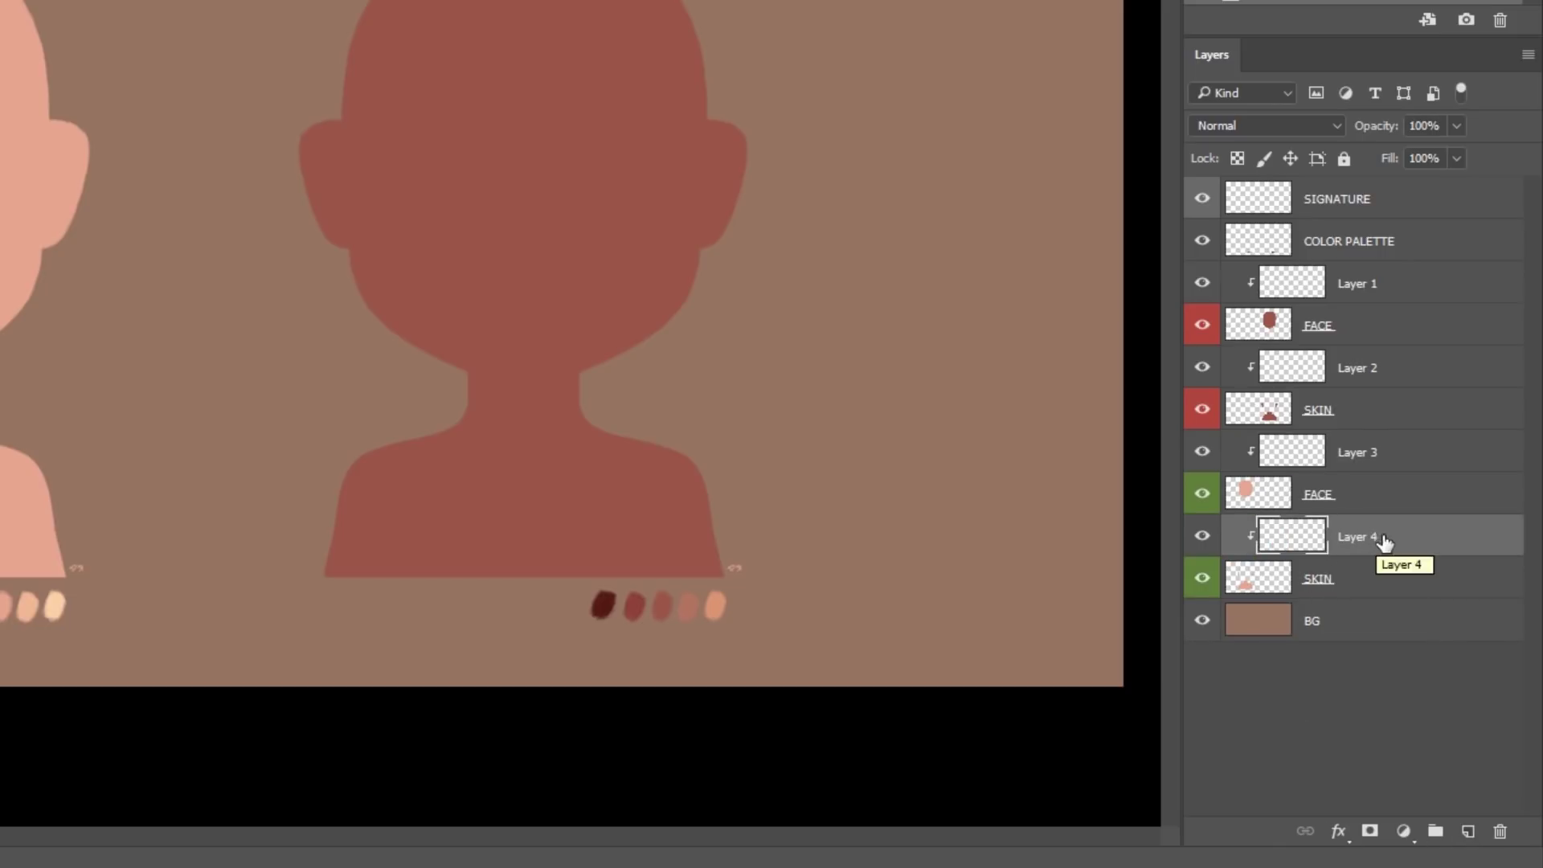
{"action": "left_click", "coordinate": [1365, 454]}
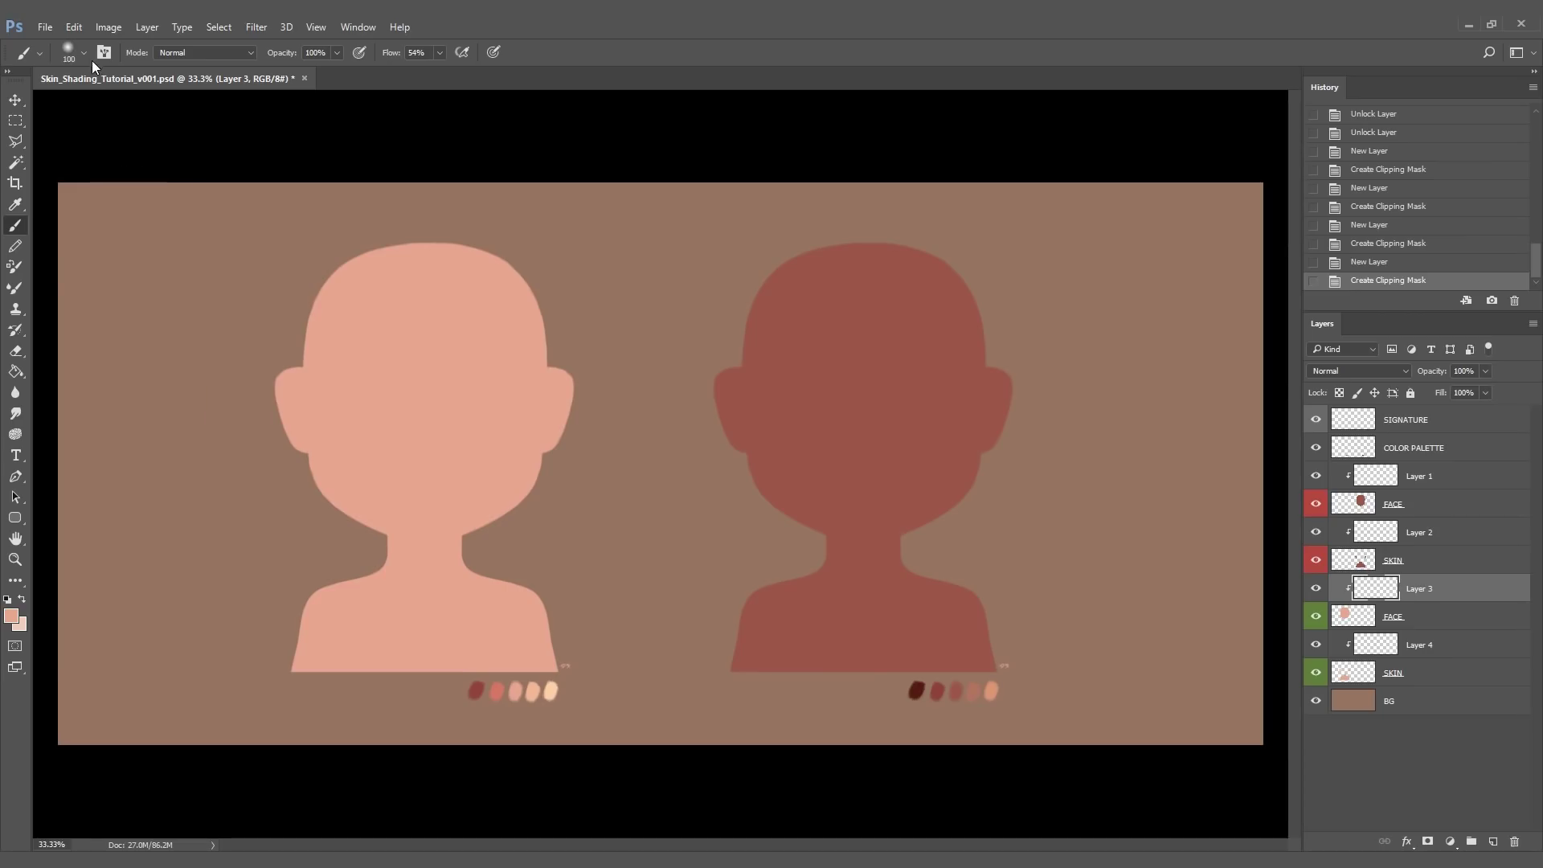
- Choose the 500 px soft round tip and sample the light head's skin colour
{"action": "left_click", "coordinate": [83, 53]}
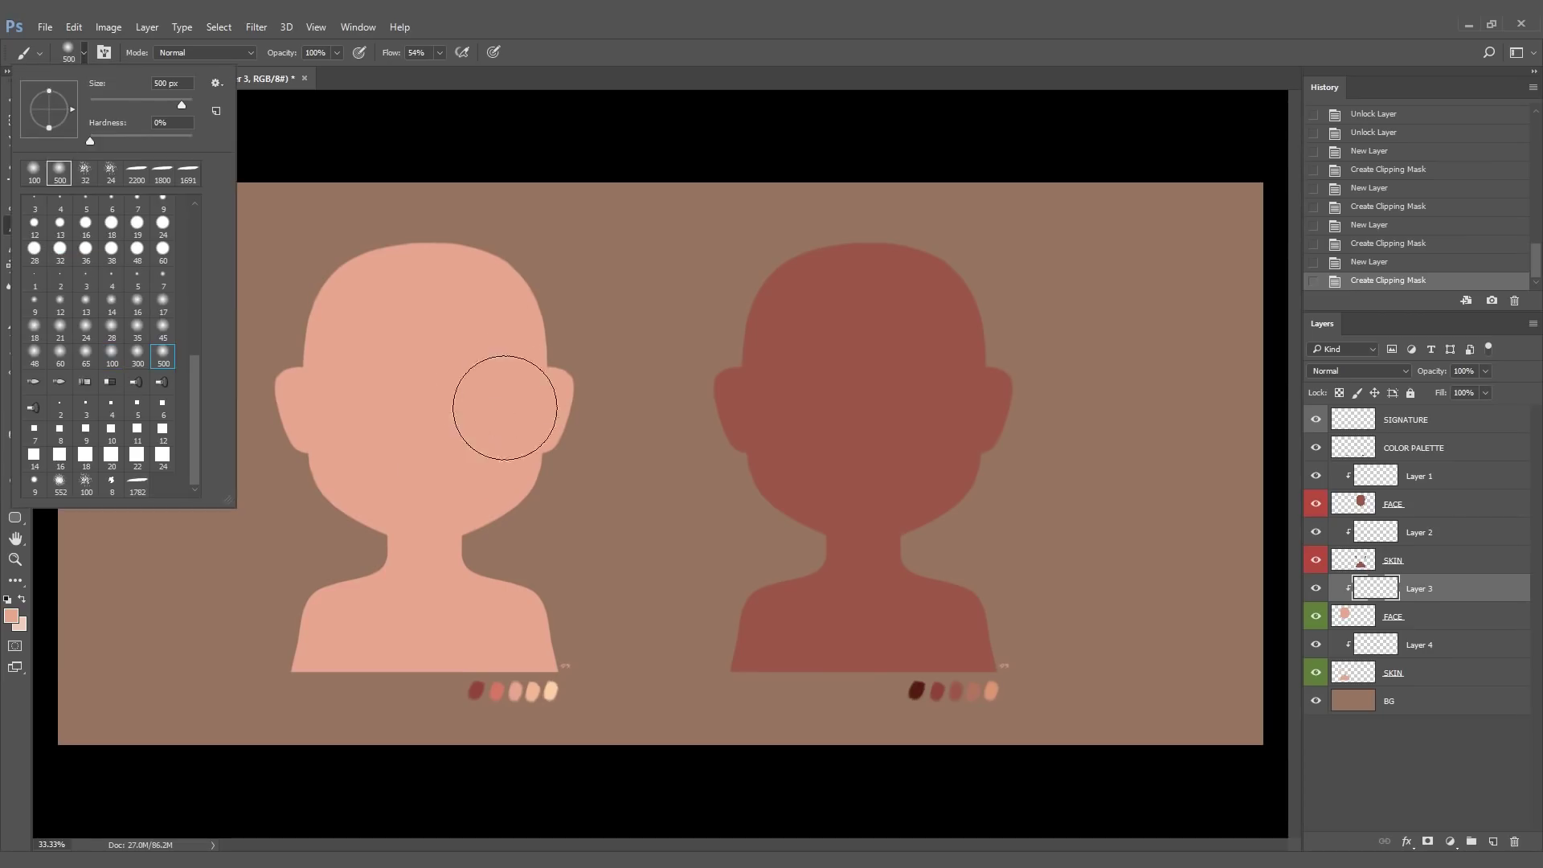
{"action": "left_click", "coordinate": [574, 57]}
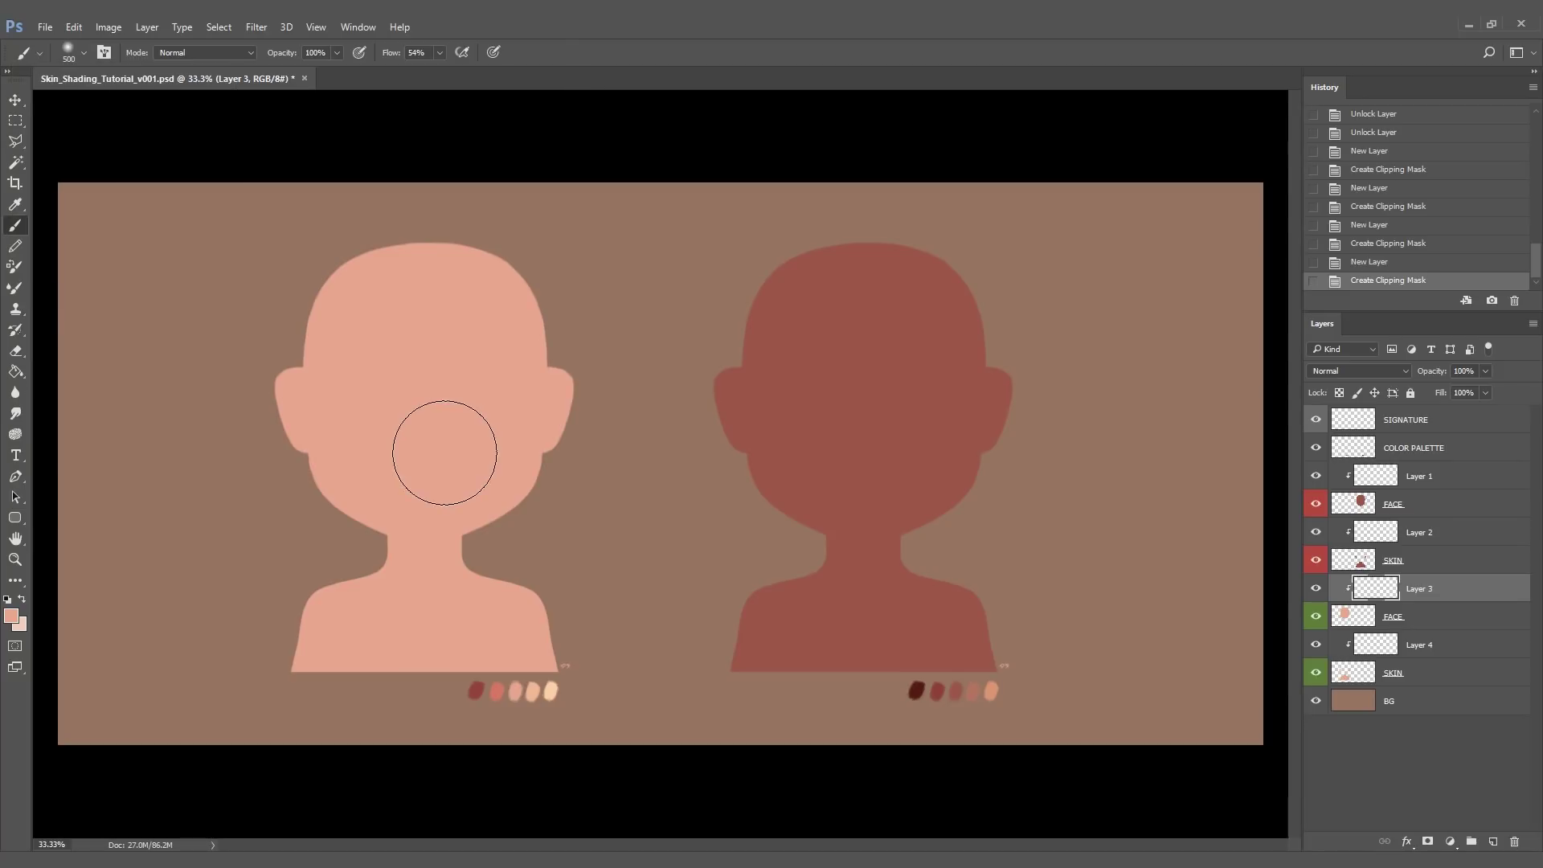
{"action": "left_click", "coordinate": [442, 488], "text": "alt"}
- Try a darker shadow colour, undo its test stroke, and resample the light face's skin
{"action": "left_click", "coordinate": [13, 618]}
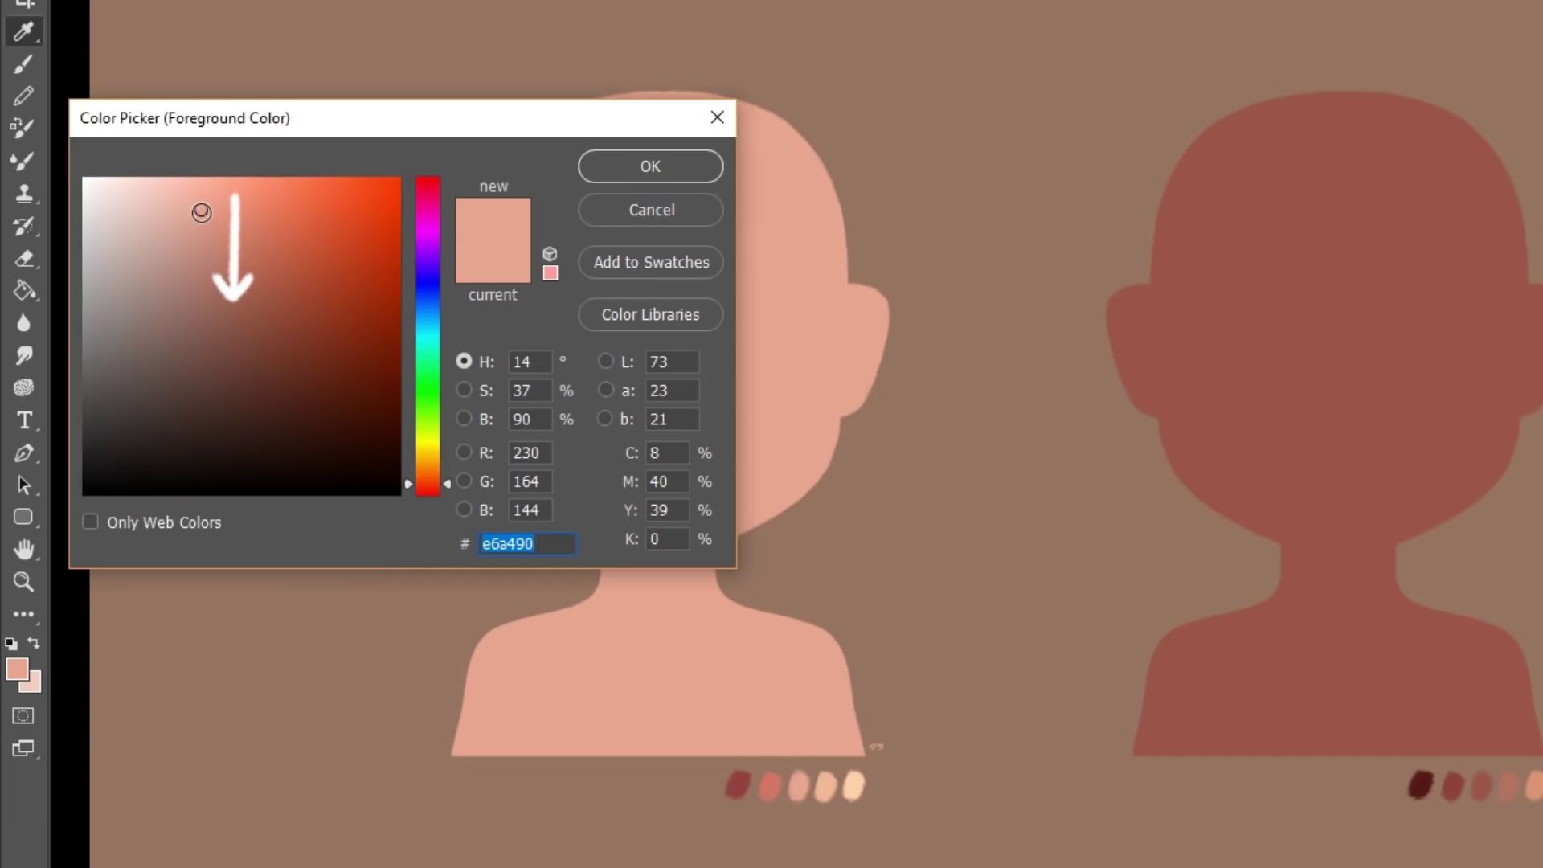
{"action": "left_click_drag", "start_coordinate": [198, 213], "coordinate": [202, 294]}
{"action": "left_click", "coordinate": [592, 177]}
{"action": "key", "text": "b"}
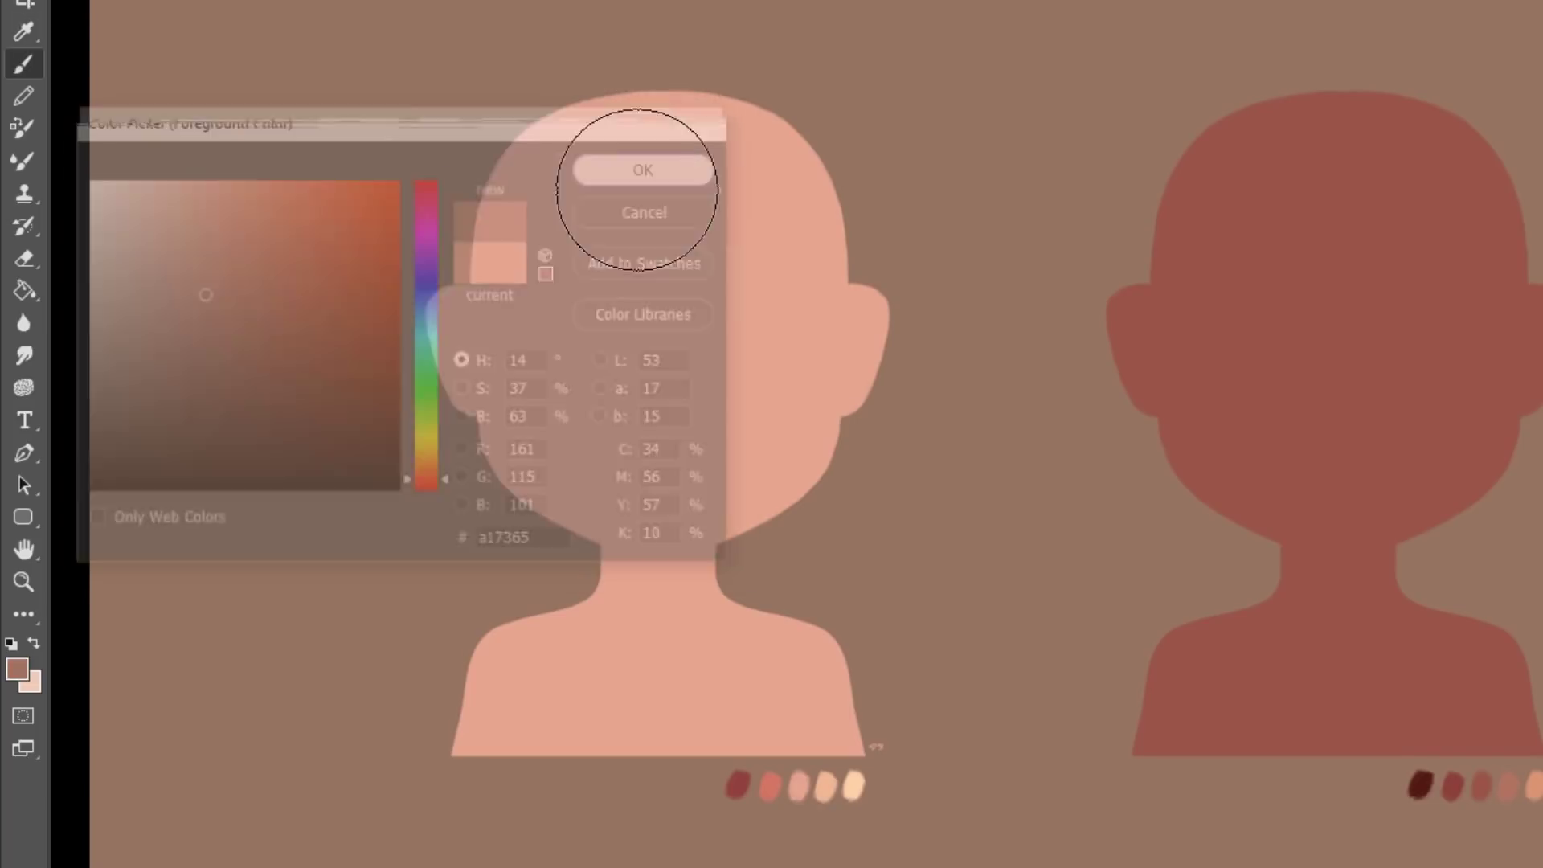
{"action": "mouse_move", "coordinate": [531, 212]}
{"action": "left_mouse_down"}
{"action": "mouse_move", "coordinate": [492, 375]}
{"action": "mouse_move", "coordinate": [503, 414]}
{"action": "mouse_move", "coordinate": [493, 152]}
{"action": "left_mouse_up"}
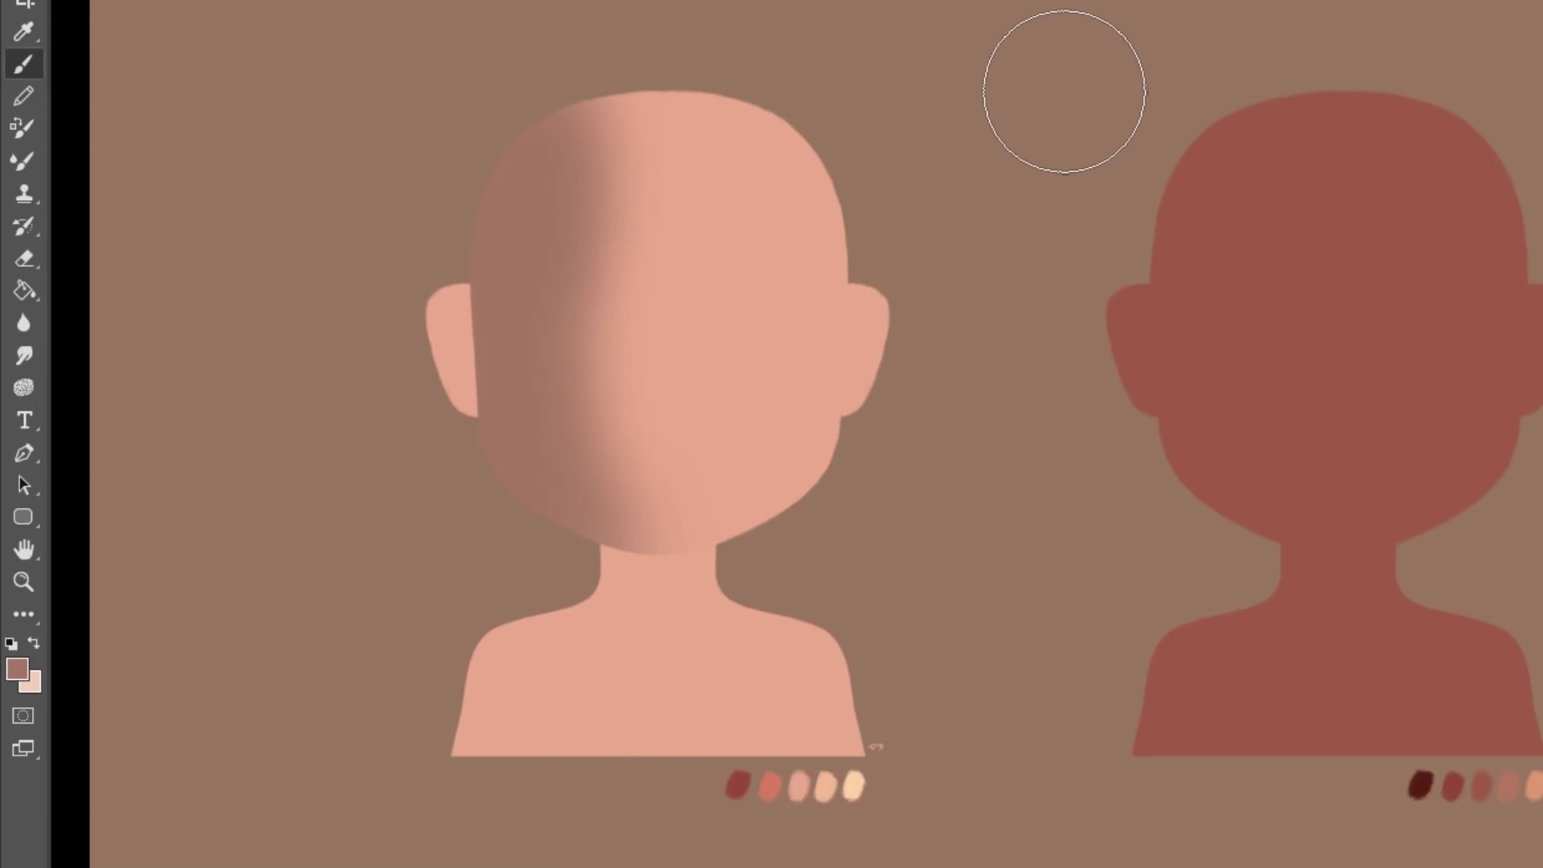
{"action": "key", "text": "ctrl+z"}
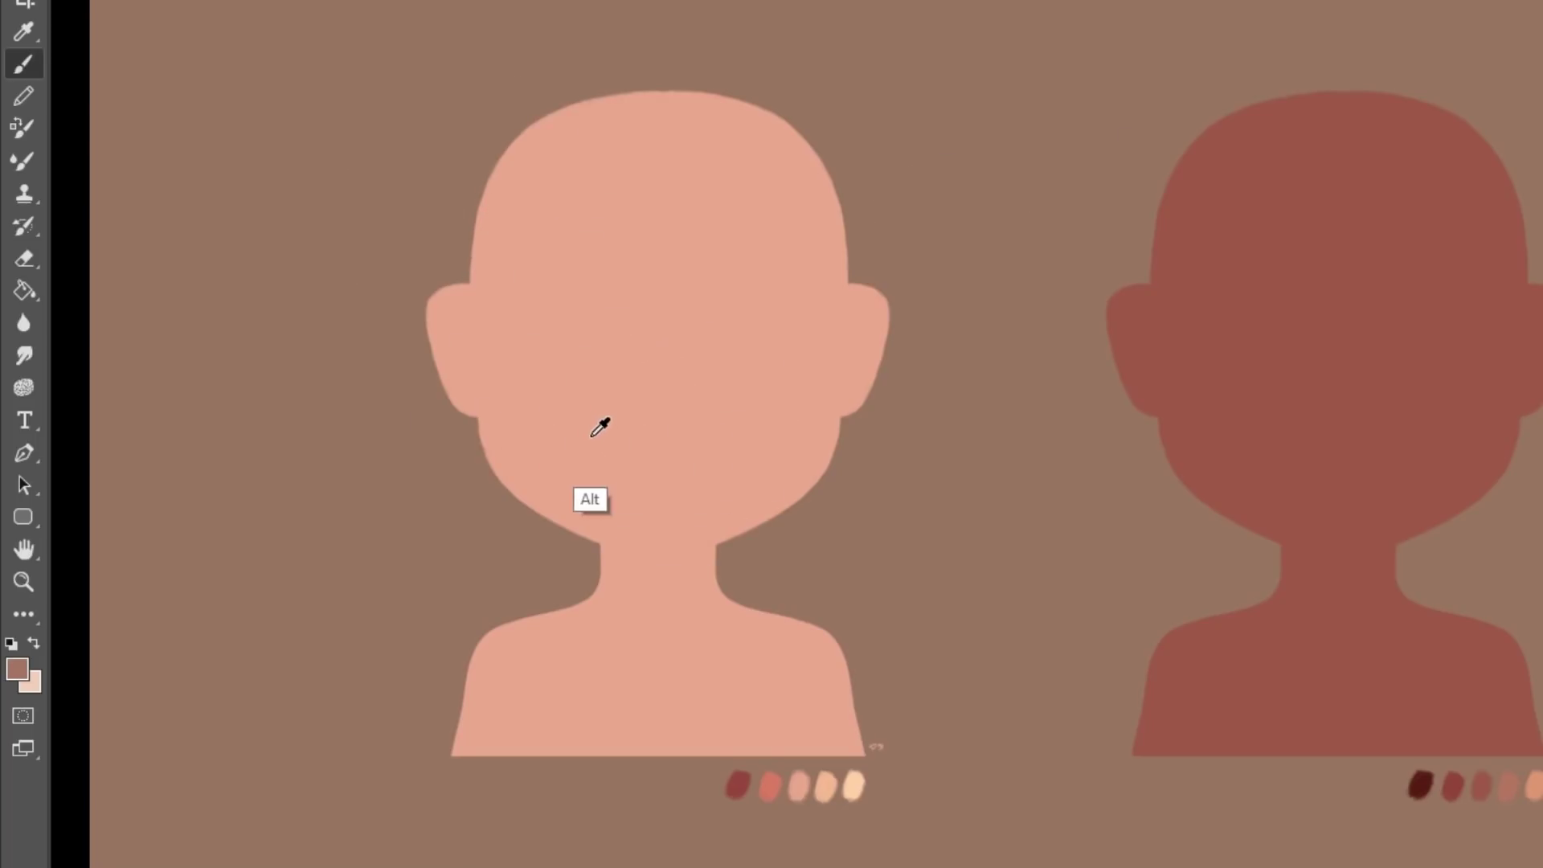
{"action": "left_click", "coordinate": [555, 406], "text": "alt"}
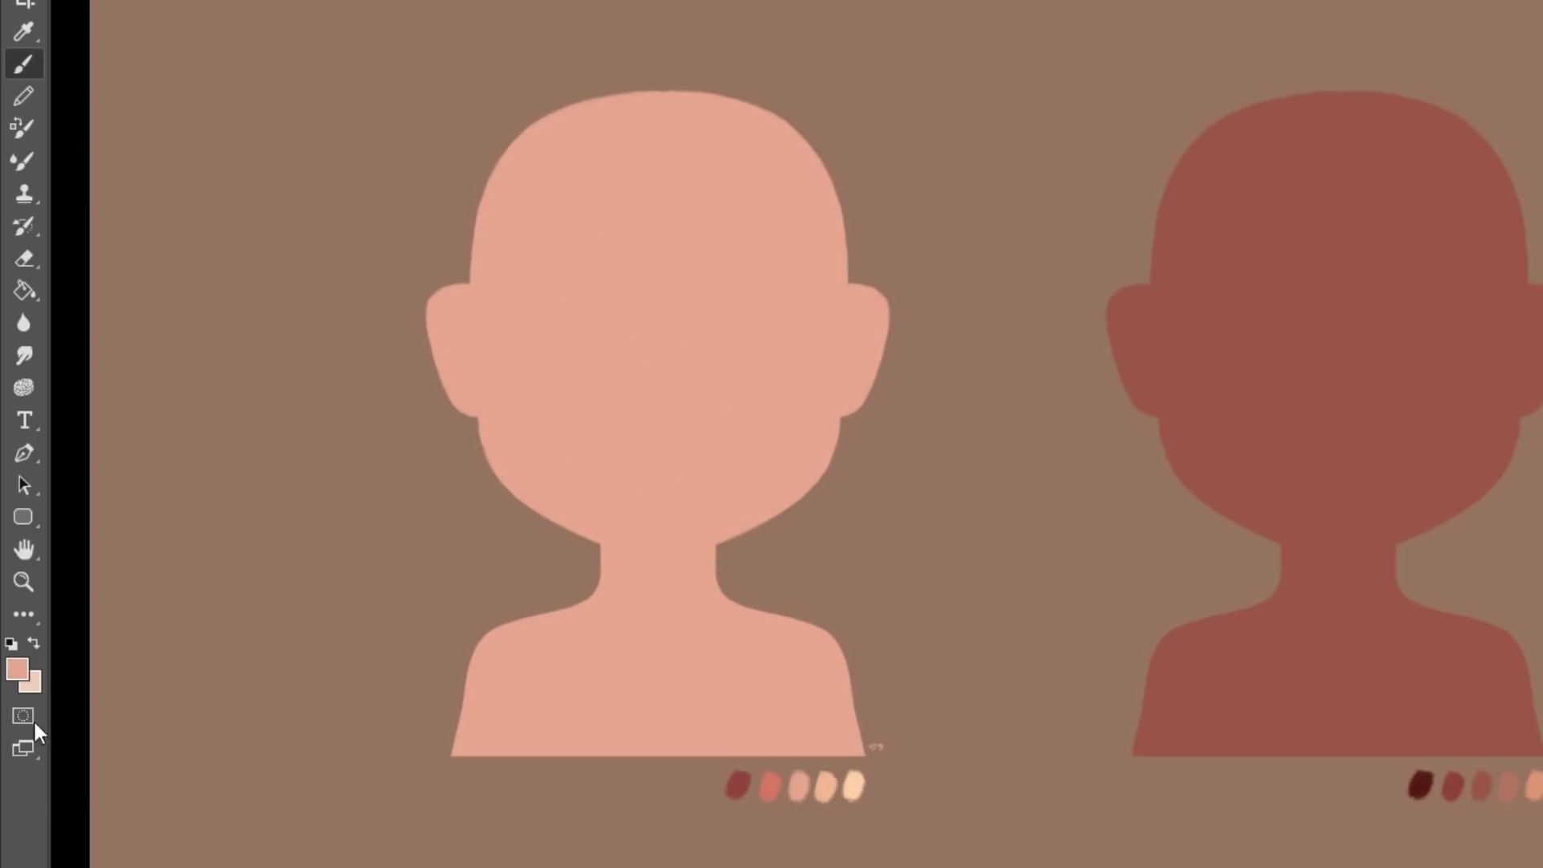
- Shift the skin tone darker, more saturated and redder, toward d07d6f
{"action": "left_click", "coordinate": [18, 672]}
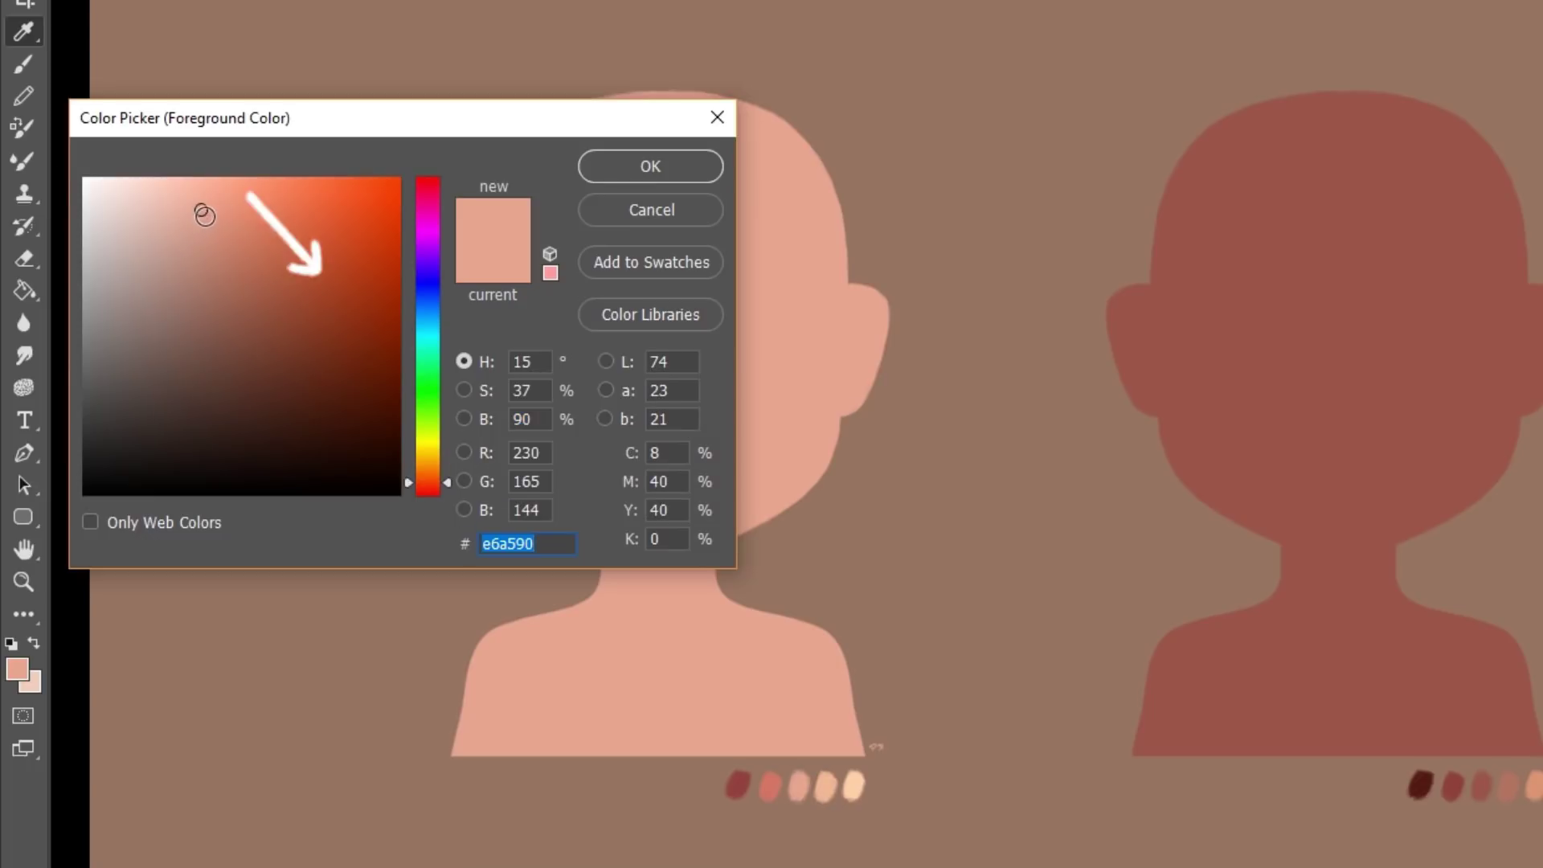
{"action": "left_click_drag", "start_coordinate": [206, 222], "coordinate": [230, 235]}
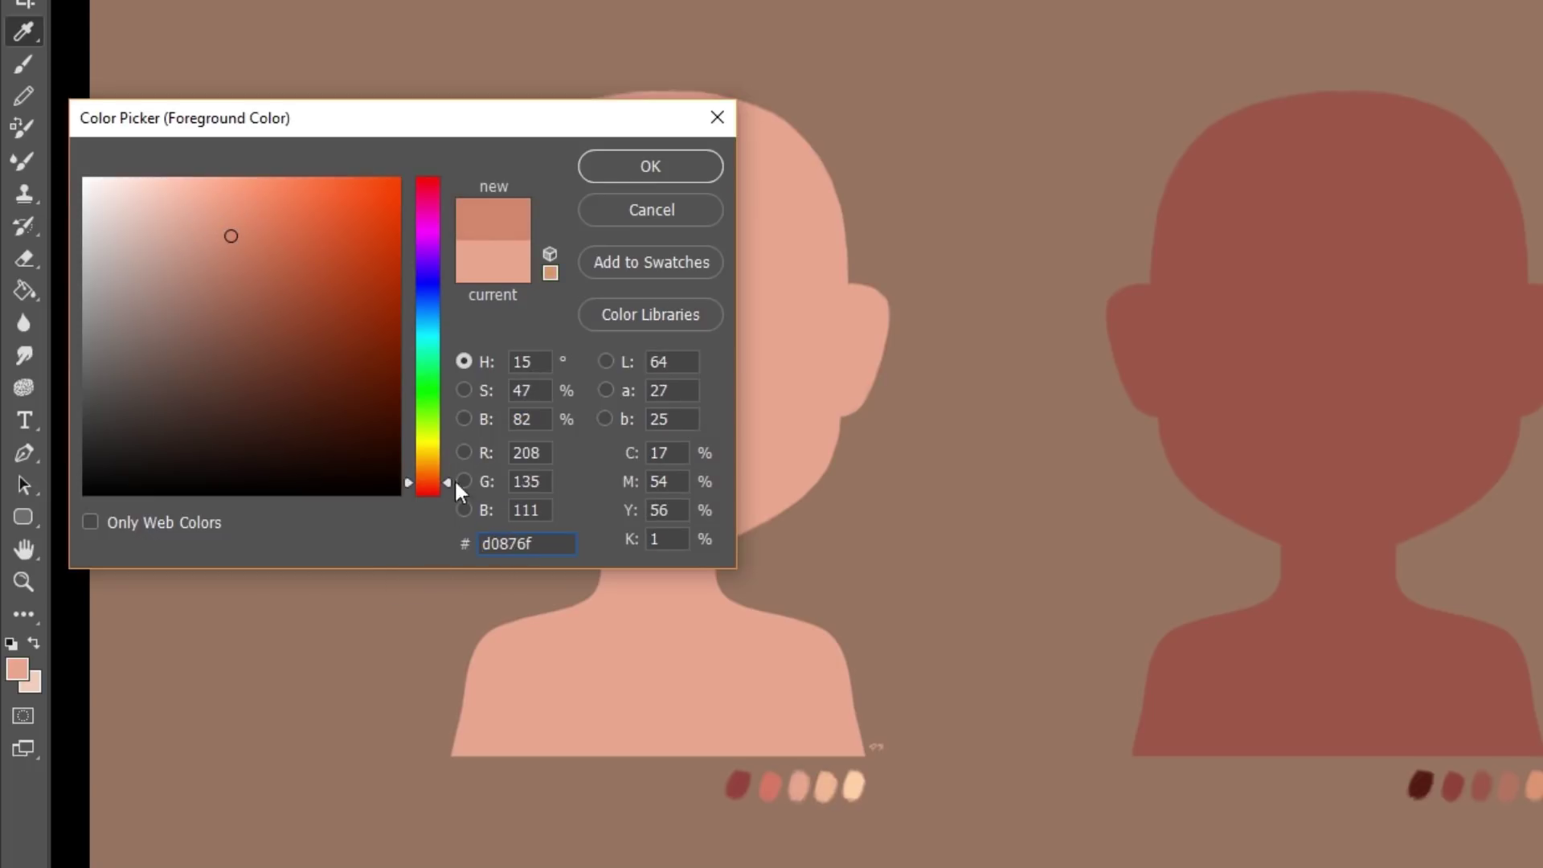
{"action": "left_click_drag", "start_coordinate": [448, 486], "coordinate": [448, 489]}
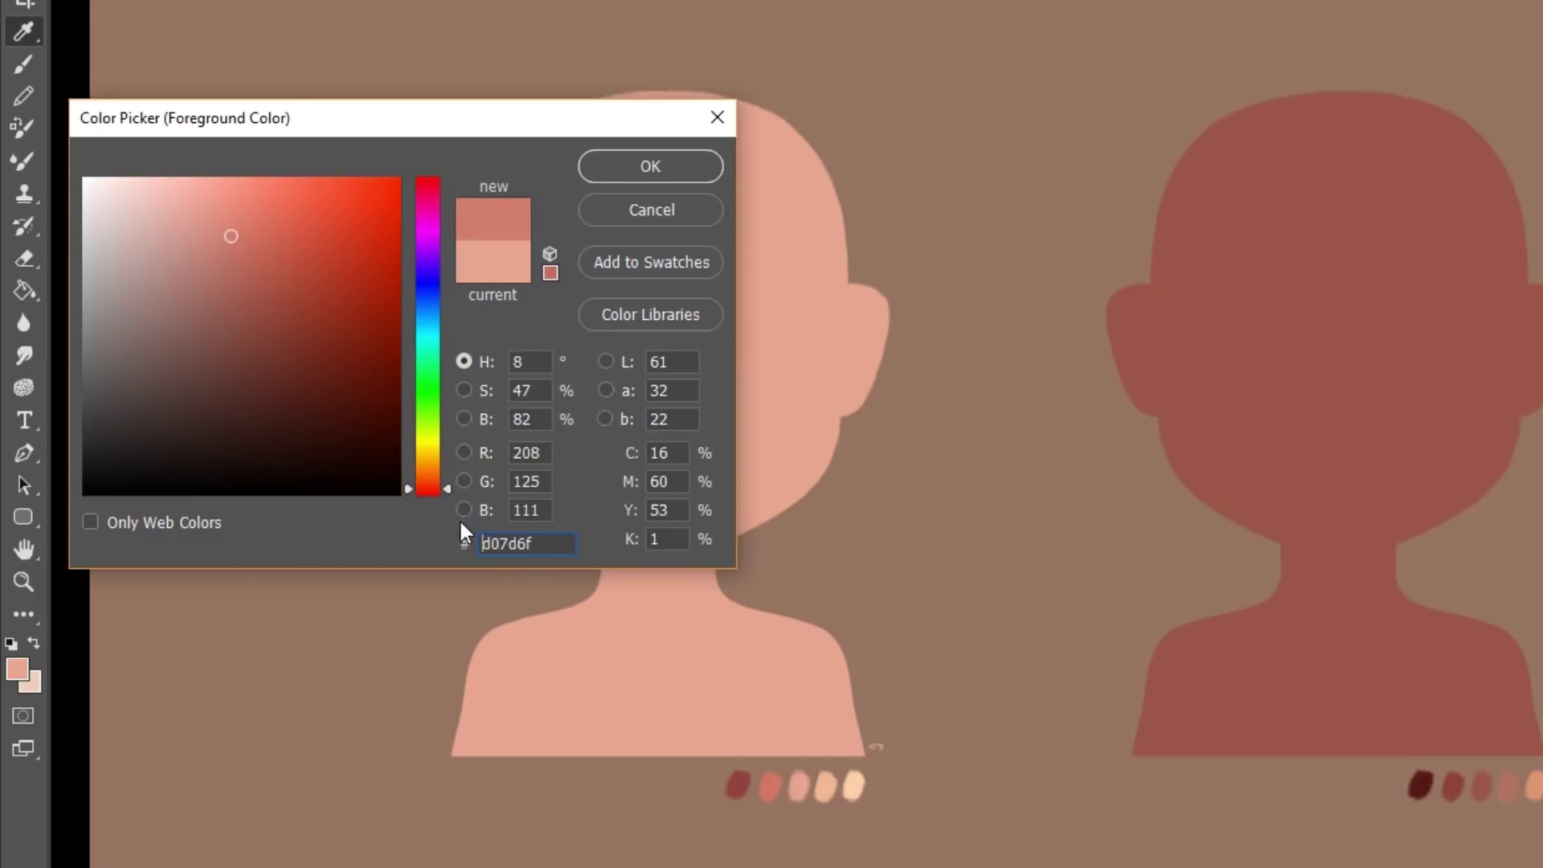
- Confirm the reddish colour and softly shade the light bust's chin, jaw and left head
{"action": "left_click", "coordinate": [626, 165]}
{"action": "key", "text": "b"}
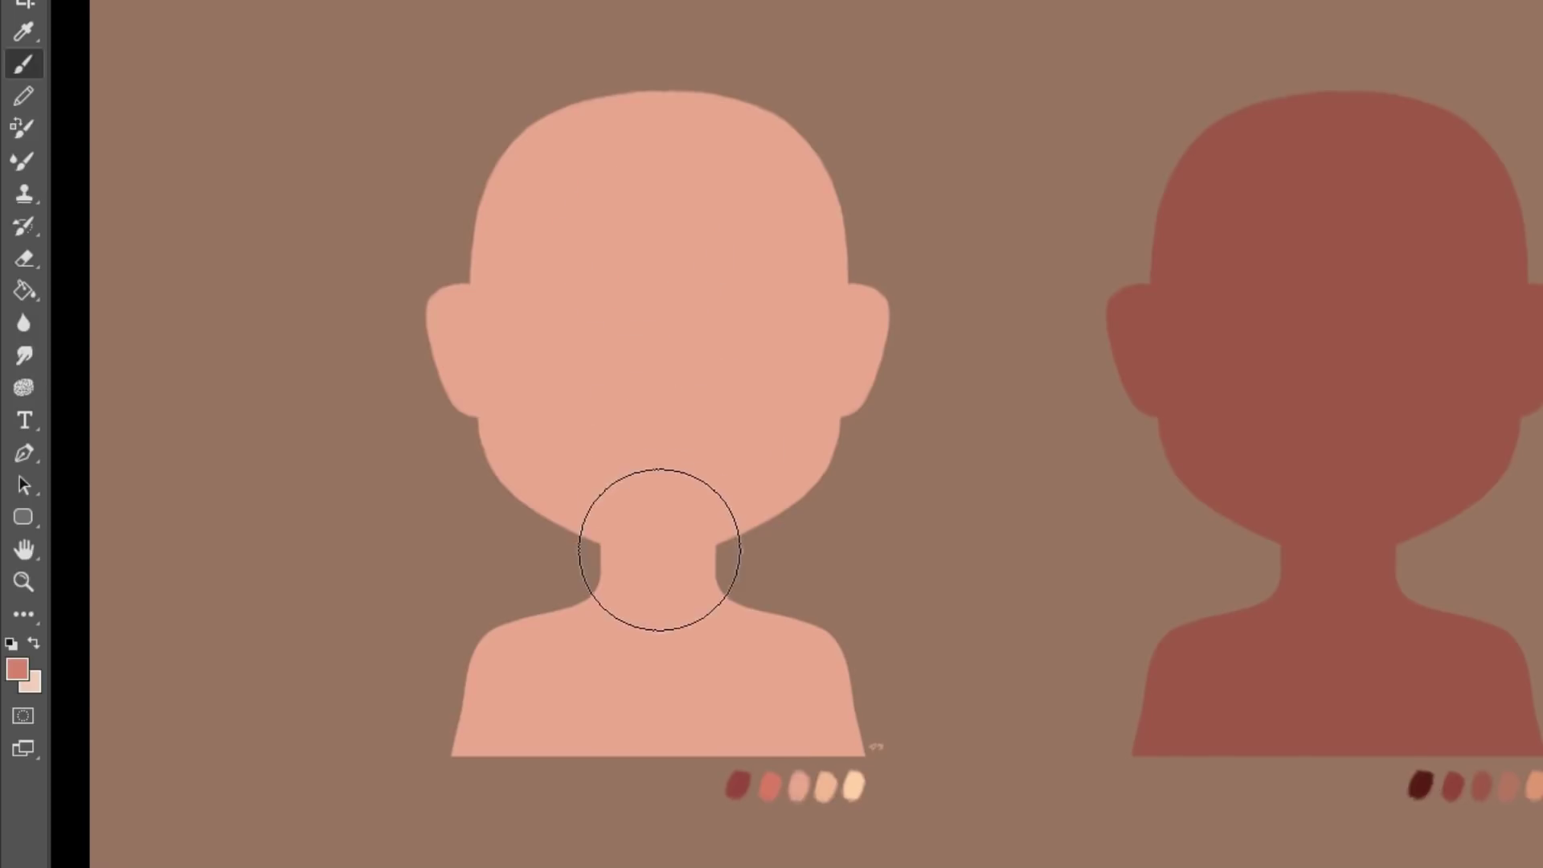
{"action": "mouse_move", "coordinate": [663, 530]}
{"action": "left_mouse_down"}
{"action": "mouse_move", "coordinate": [518, 464]}
{"action": "mouse_move", "coordinate": [520, 137]}
{"action": "left_mouse_up"}
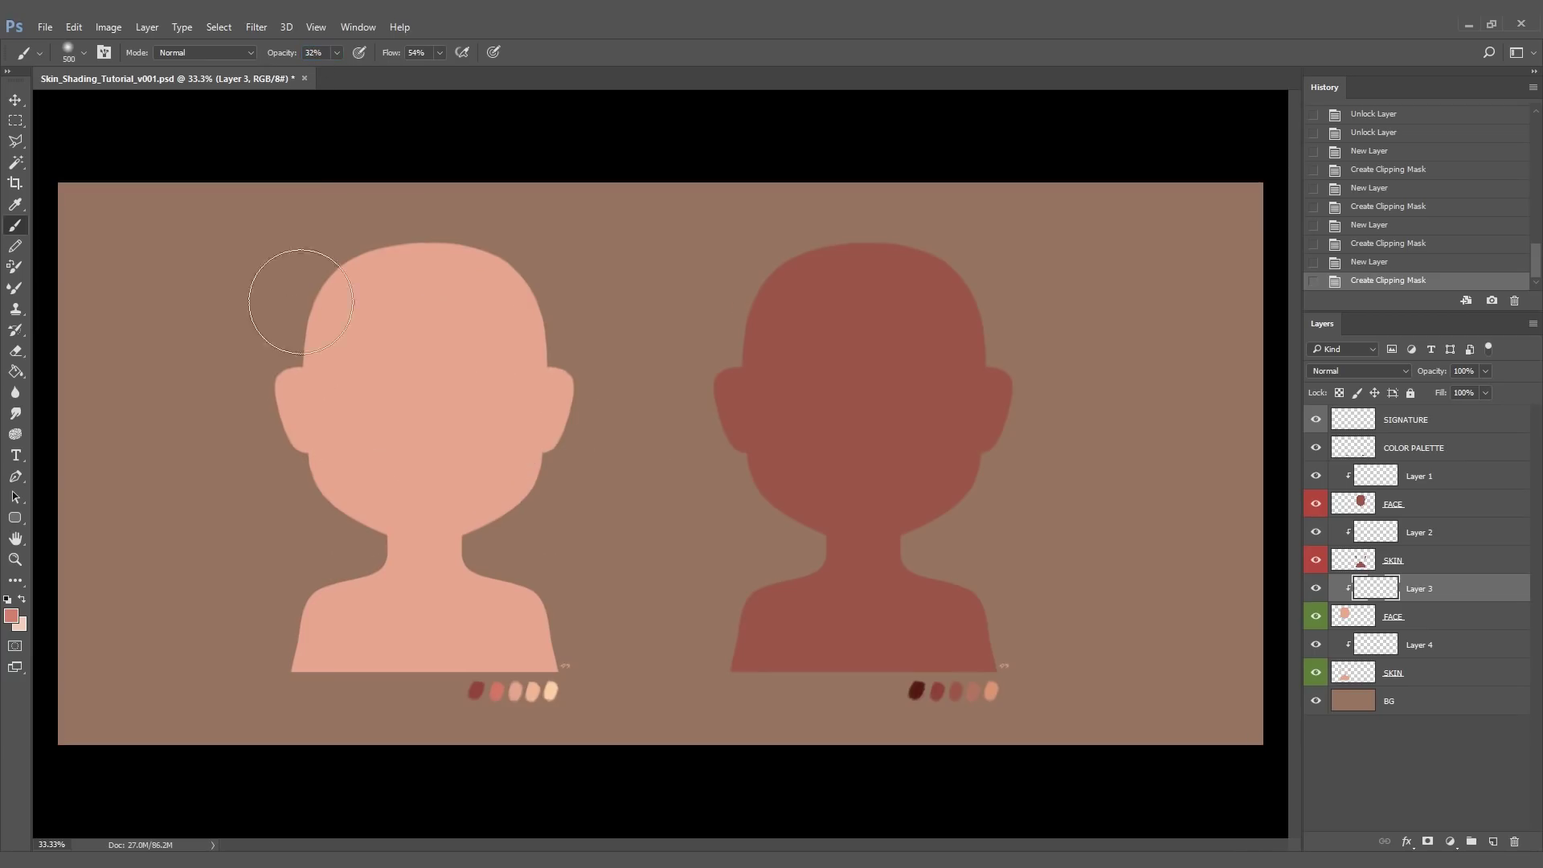
{"action": "left_click_drag", "start_coordinate": [377, 212], "coordinate": [308, 323]}
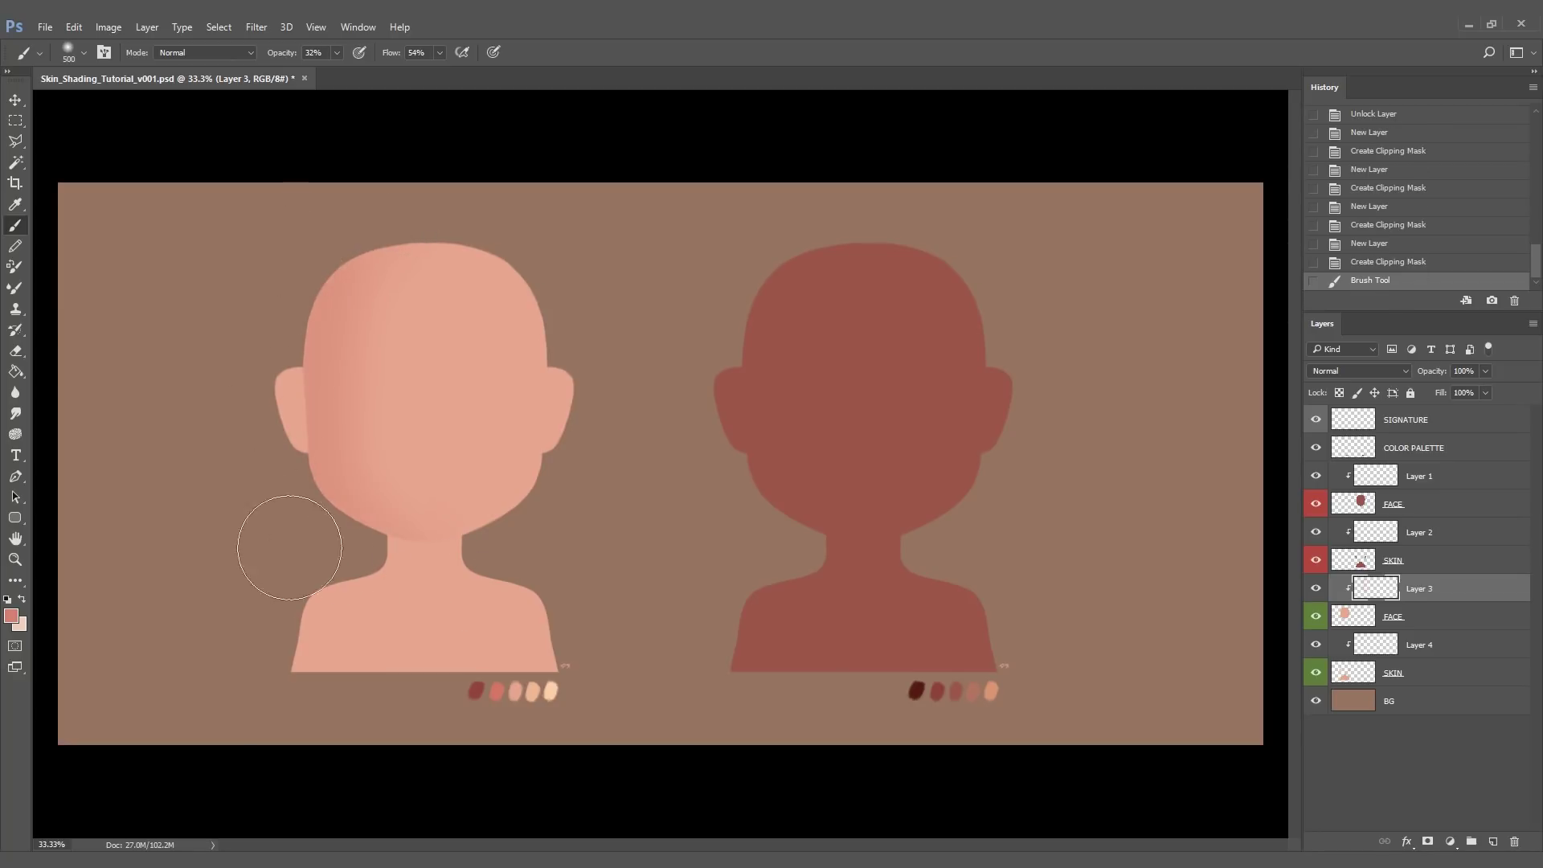
- Build up reddish shading on the left head, jaw, cheek and forehead
{"action": "mouse_move", "coordinate": [356, 456]}
{"action": "left_mouse_down"}
{"action": "mouse_move", "coordinate": [406, 173]}
{"action": "mouse_move", "coordinate": [389, 602]}
{"action": "left_mouse_up"}
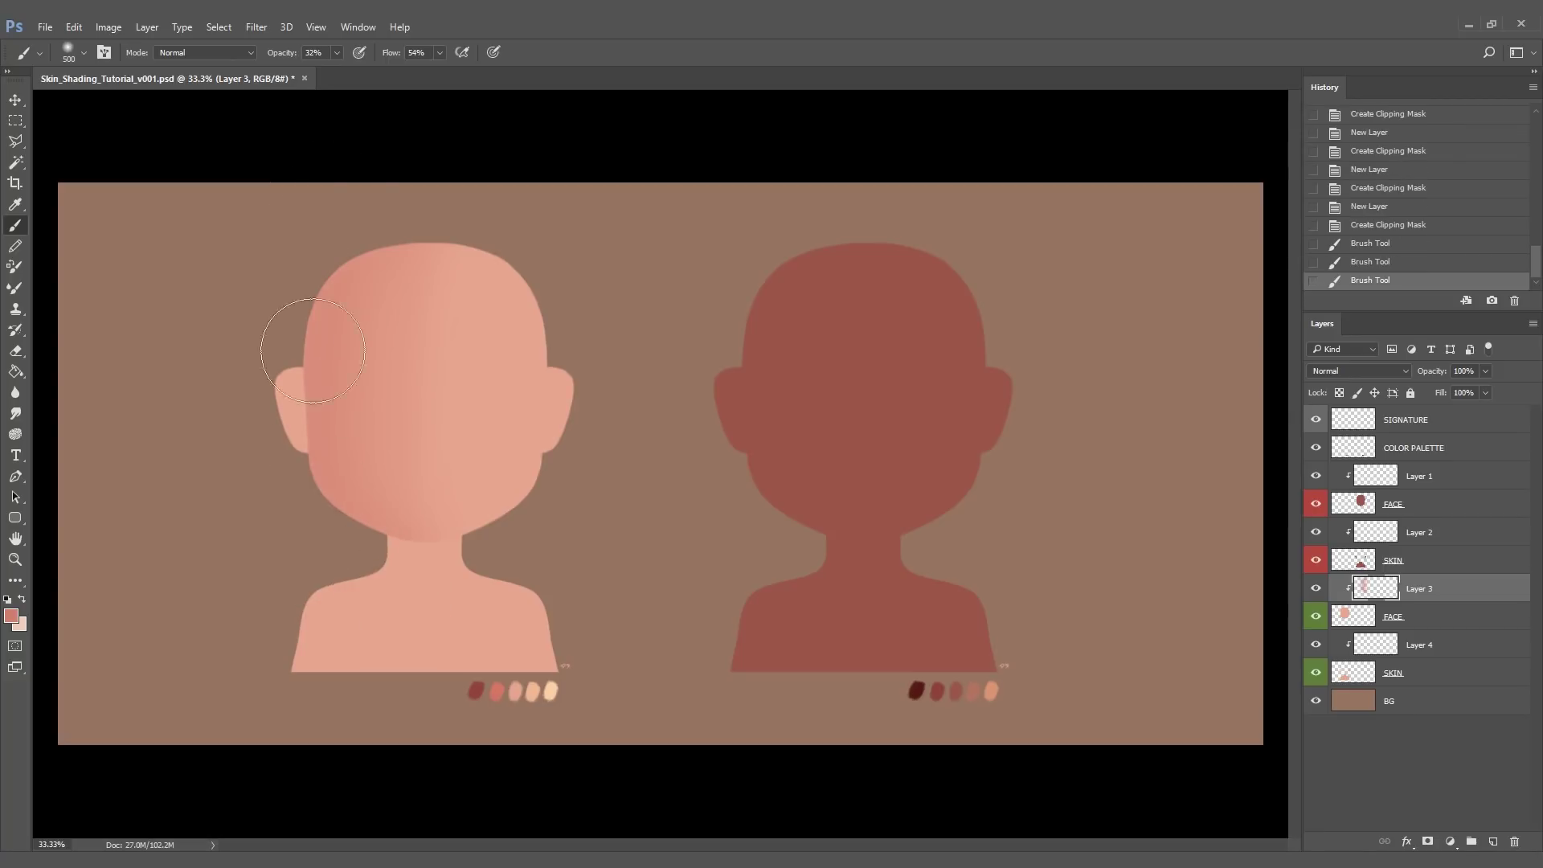
{"action": "mouse_move", "coordinate": [338, 206]}
{"action": "left_mouse_down"}
{"action": "mouse_move", "coordinate": [355, 566]}
{"action": "mouse_move", "coordinate": [351, 495]}
{"action": "left_mouse_up"}
{"action": "left_click_drag", "start_coordinate": [350, 494], "coordinate": [378, 560]}
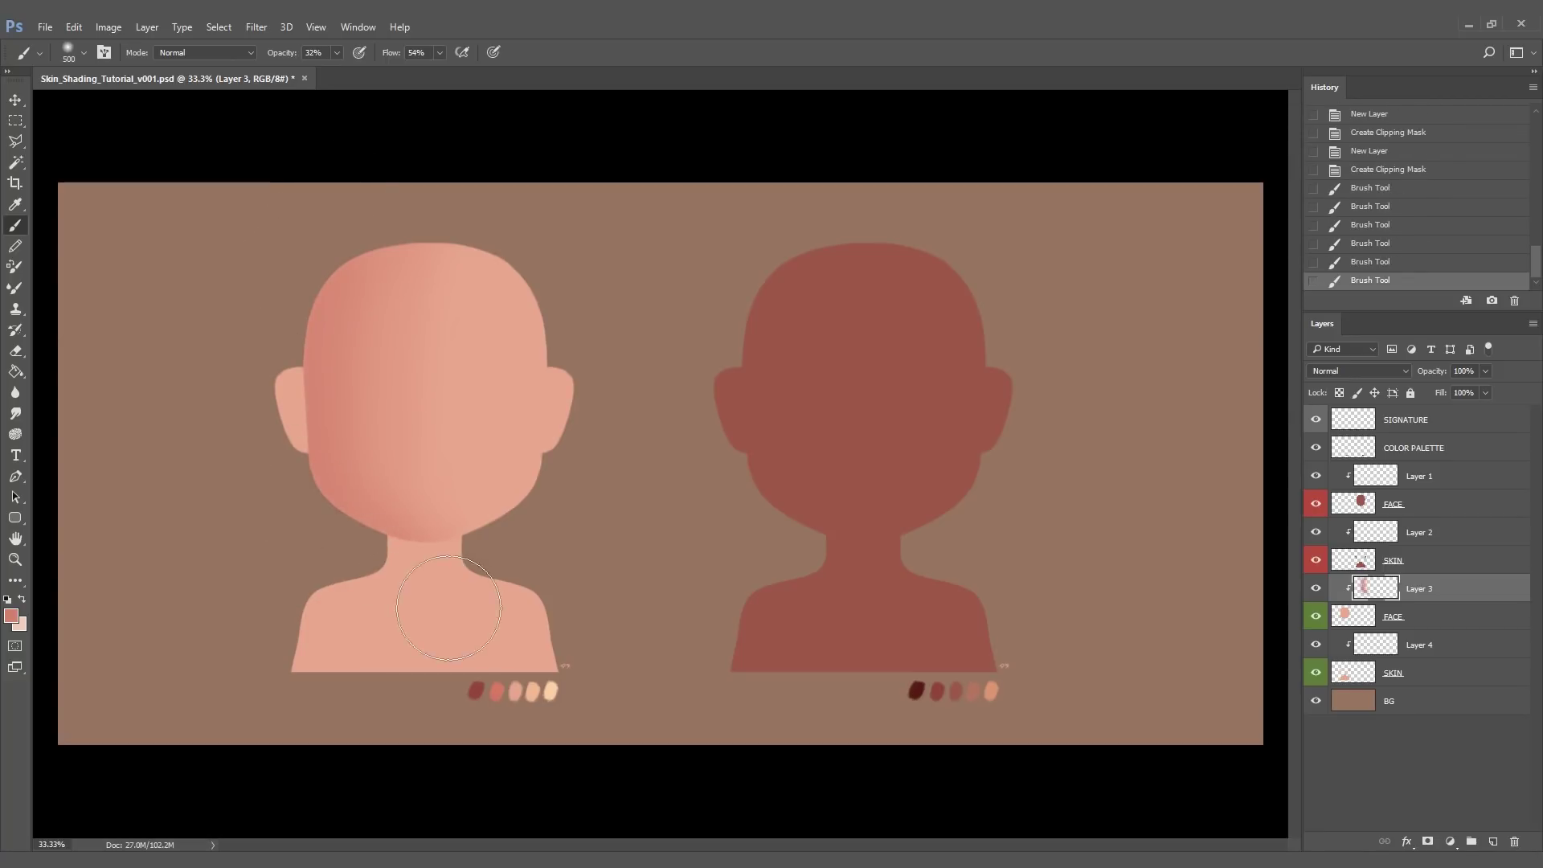
{"action": "left_click_drag", "start_coordinate": [441, 609], "coordinate": [362, 543]}
{"action": "mouse_move", "coordinate": [362, 543]}
{"action": "left_mouse_down"}
{"action": "mouse_move", "coordinate": [299, 493]}
{"action": "mouse_move", "coordinate": [301, 139]}
{"action": "left_mouse_up"}
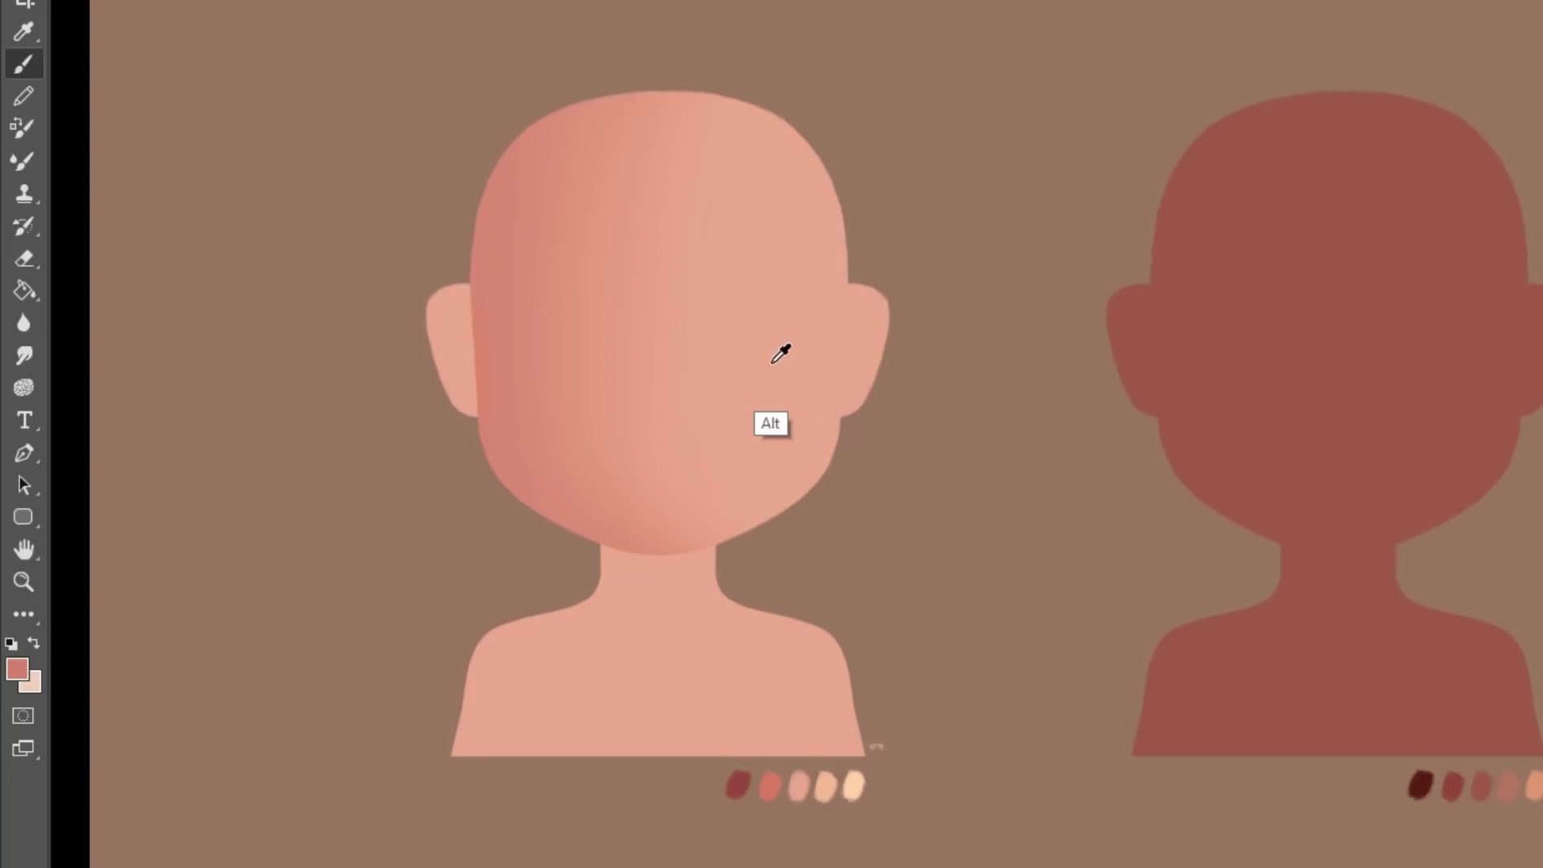
- Sample the face, then brighten and warm it to peach f8bd9d
{"action": "left_click", "coordinate": [506, 407], "text": "alt"}
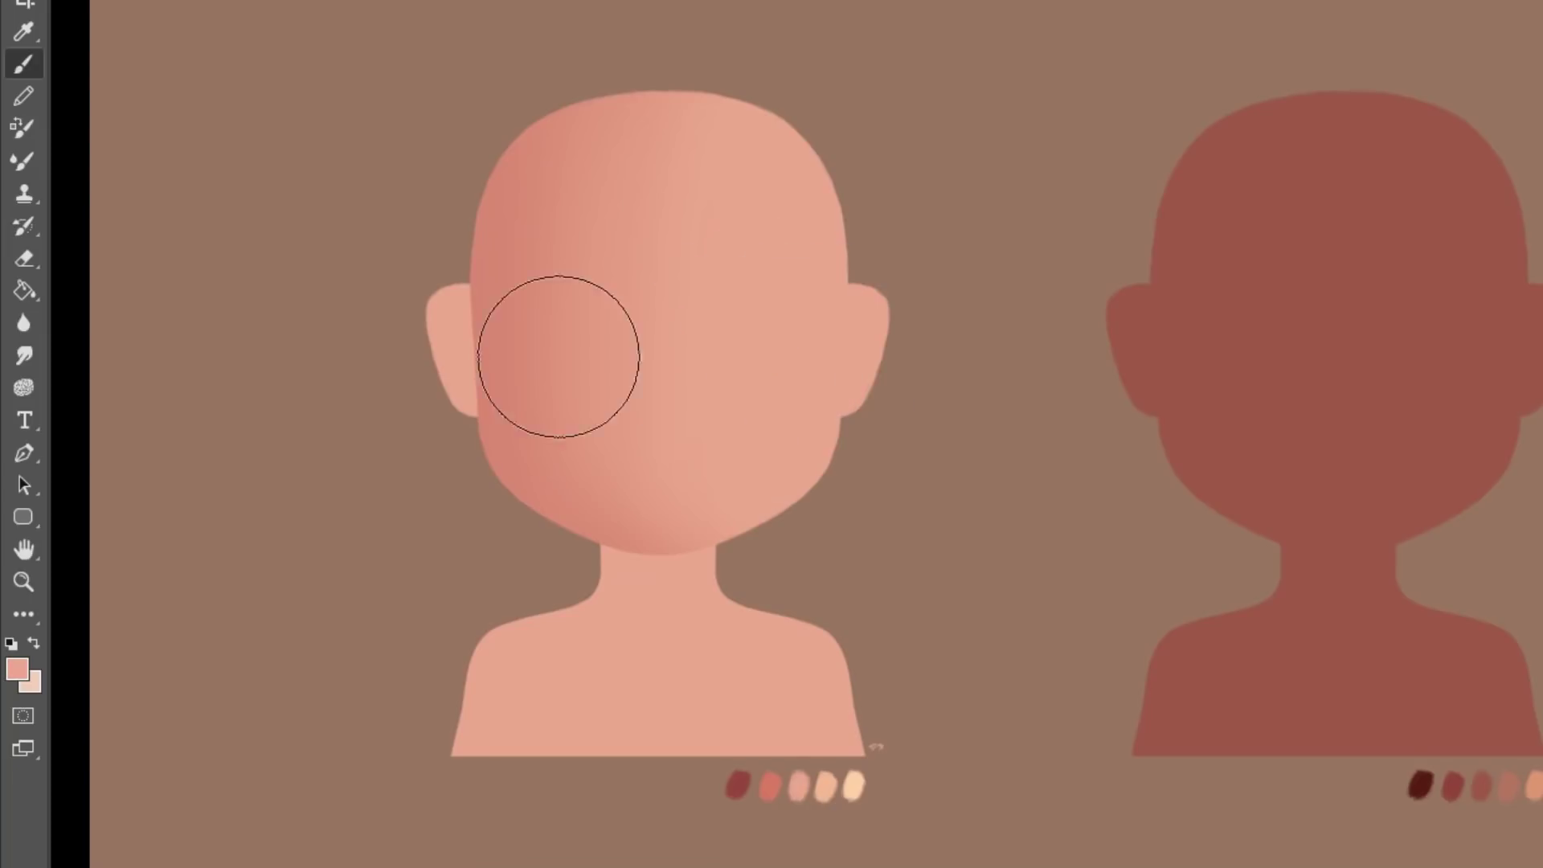
{"action": "left_click", "coordinate": [15, 668]}
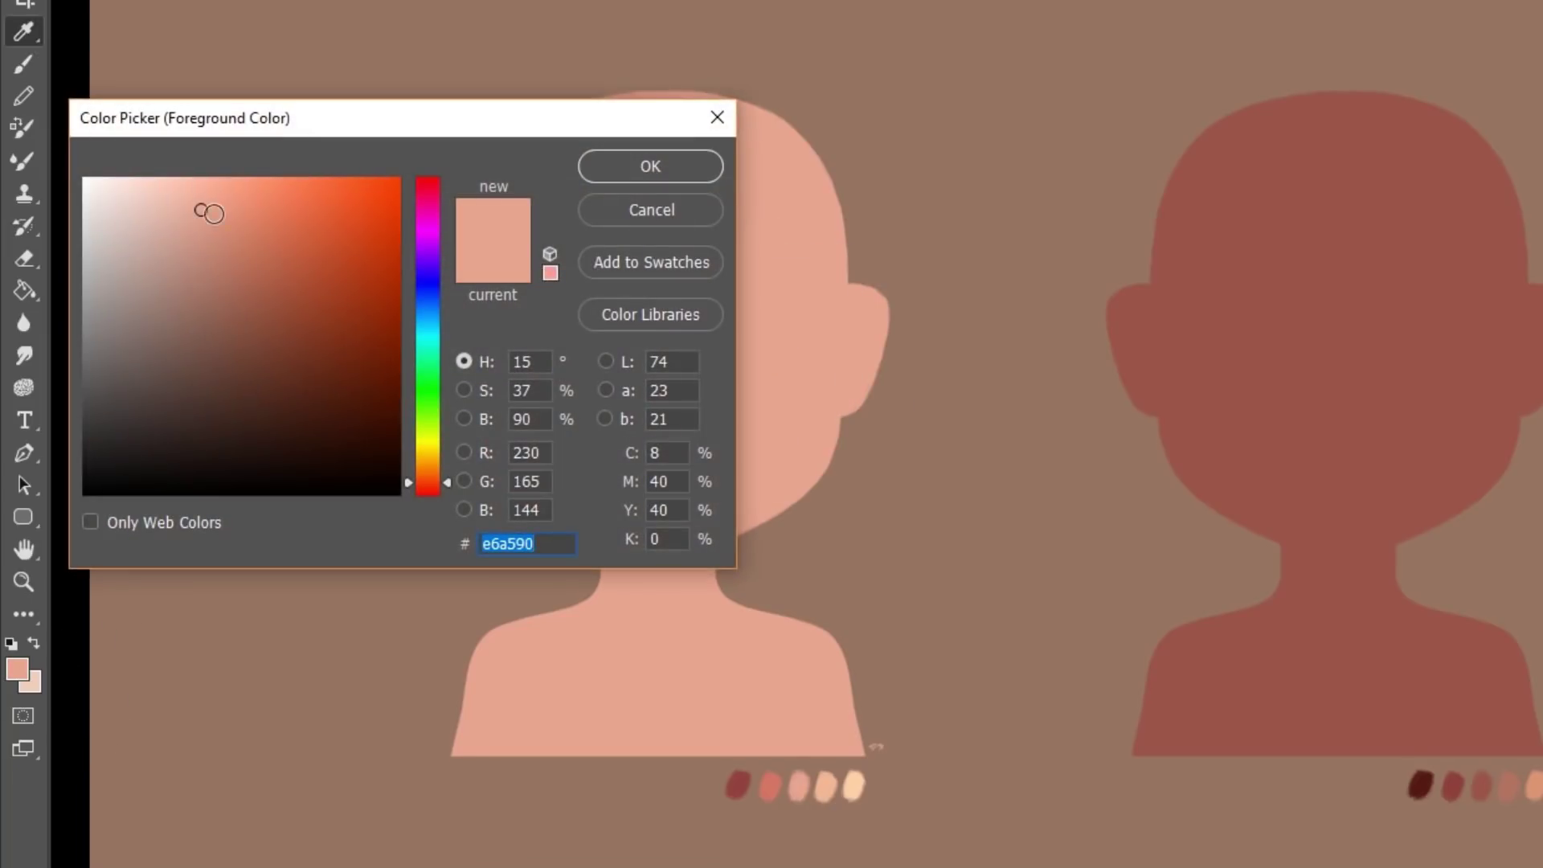
{"action": "left_click_drag", "start_coordinate": [203, 197], "coordinate": [211, 196]}
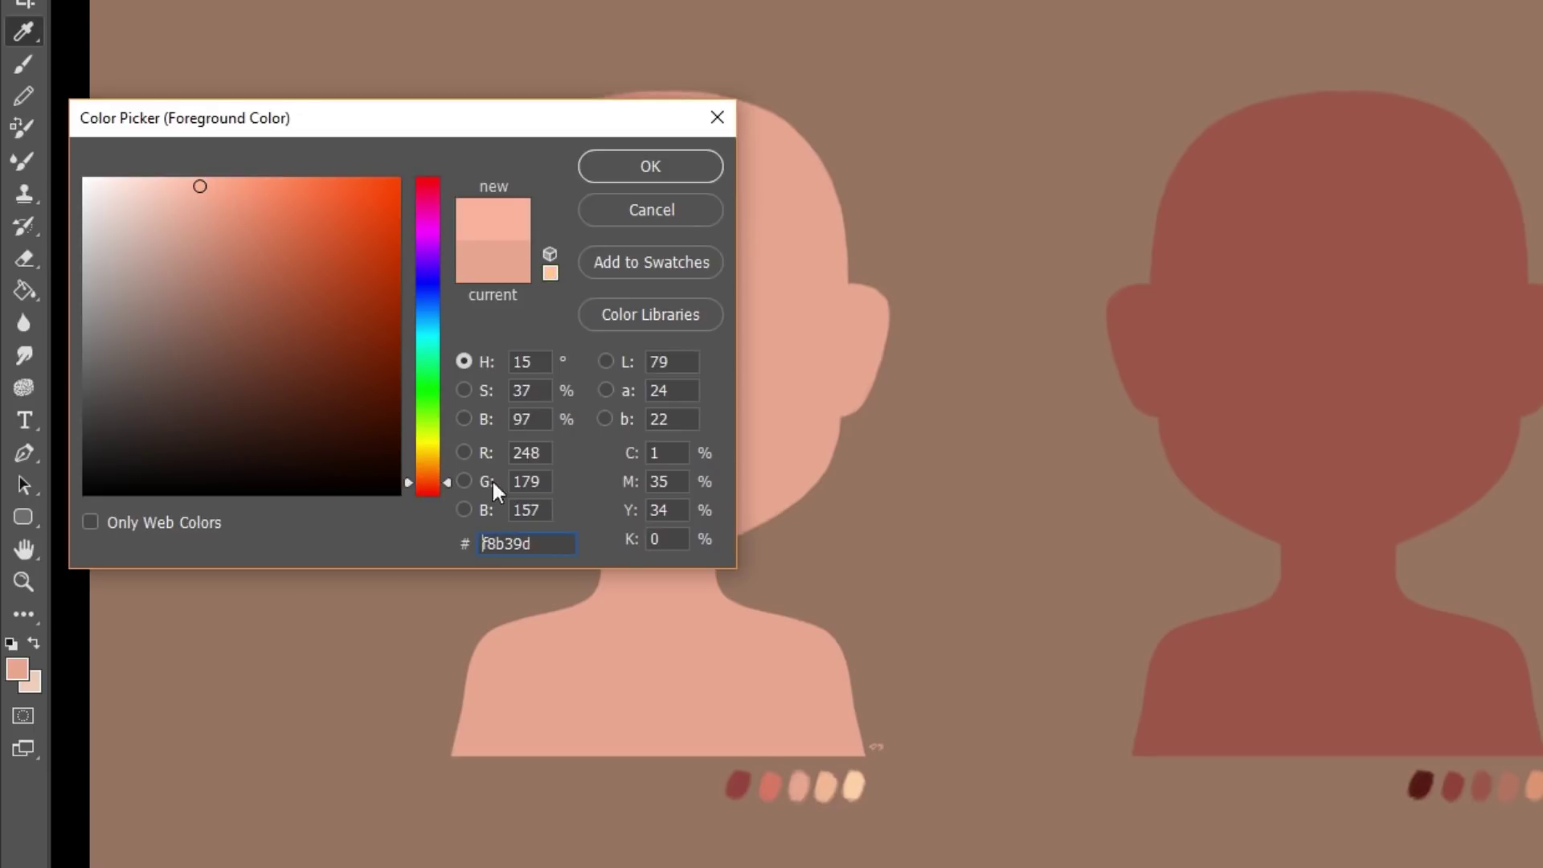
{"action": "left_click_drag", "start_coordinate": [448, 483], "coordinate": [448, 478]}
{"action": "left_click", "coordinate": [648, 165]}
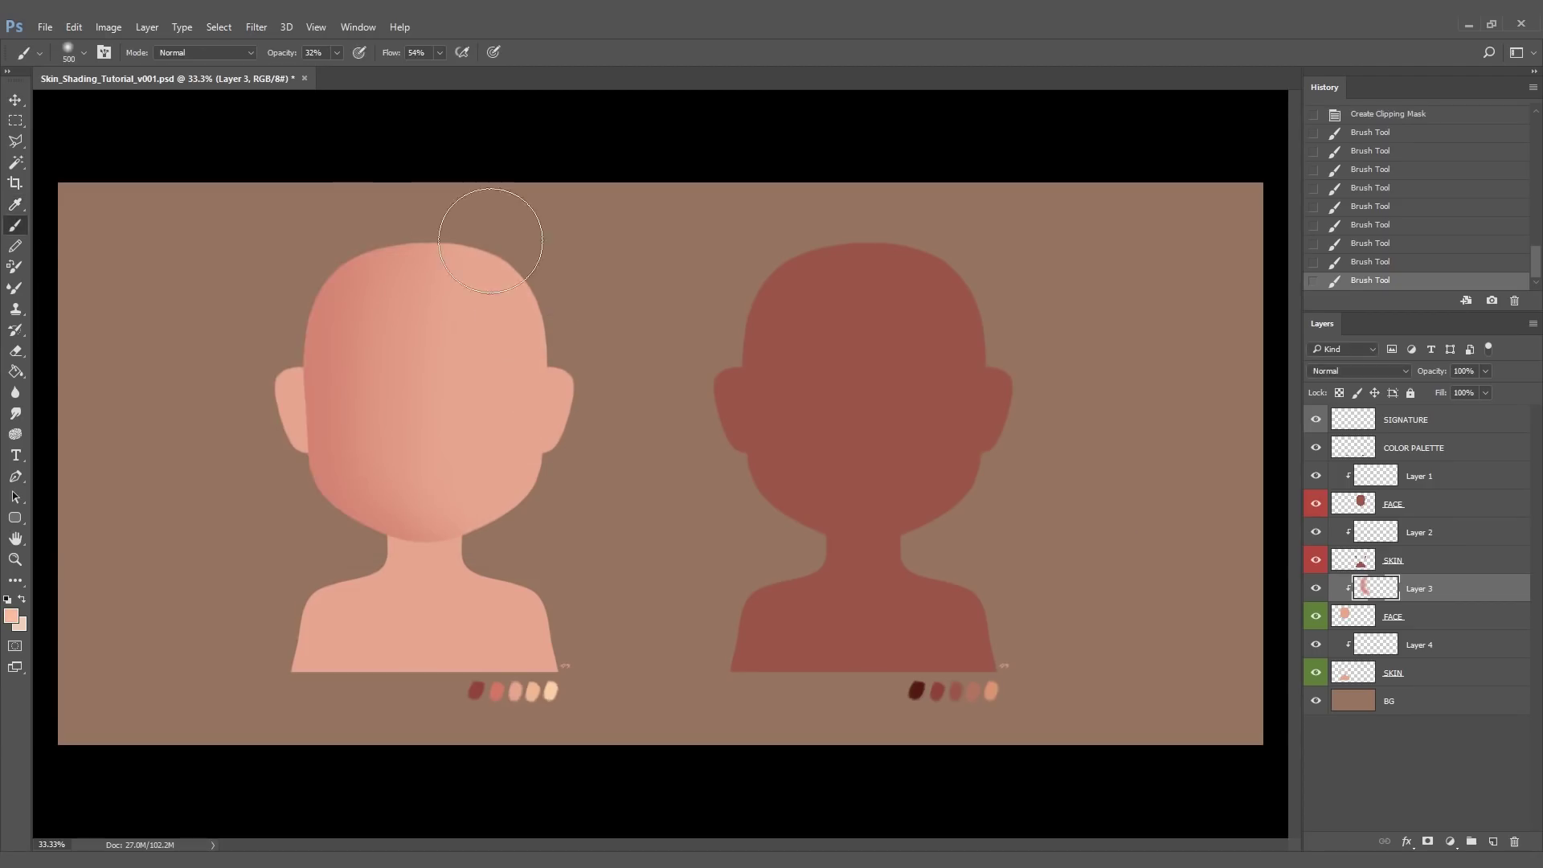
{"action": "left_click_drag", "start_coordinate": [491, 241], "coordinate": [503, 258]}
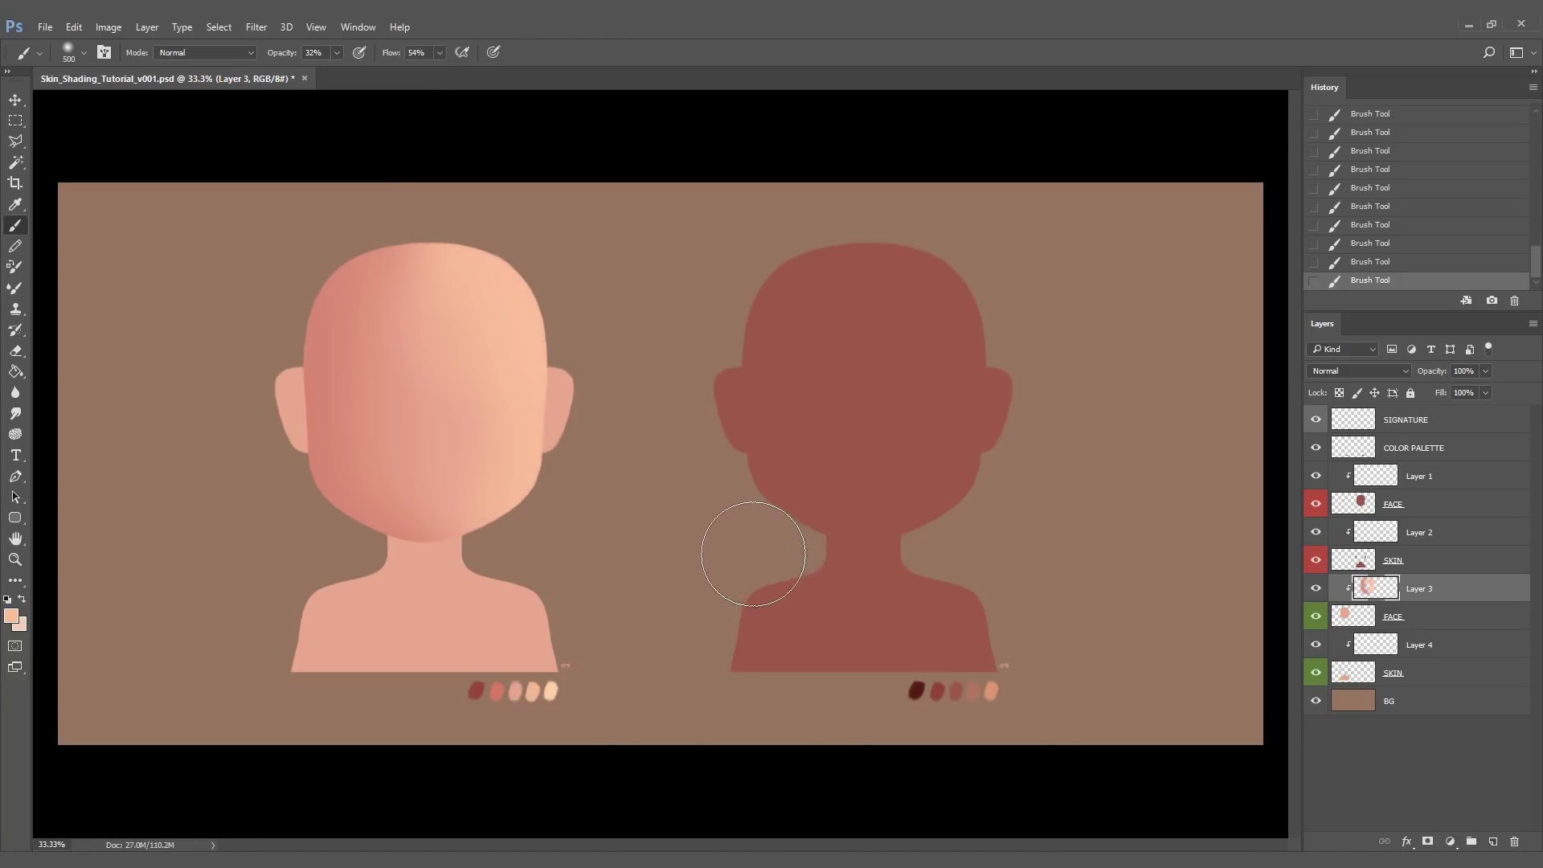
- On Layer 4, shade the neck and left shoulder pink and paint the left ear dark red
{"action": "key", "text": "alt+bracketleft"}
{"action": "key", "text": "alt+bracketleft"}
{"action": "key", "text": "0"}
{"action": "left_click", "coordinate": [318, 368], "text": "alt"}
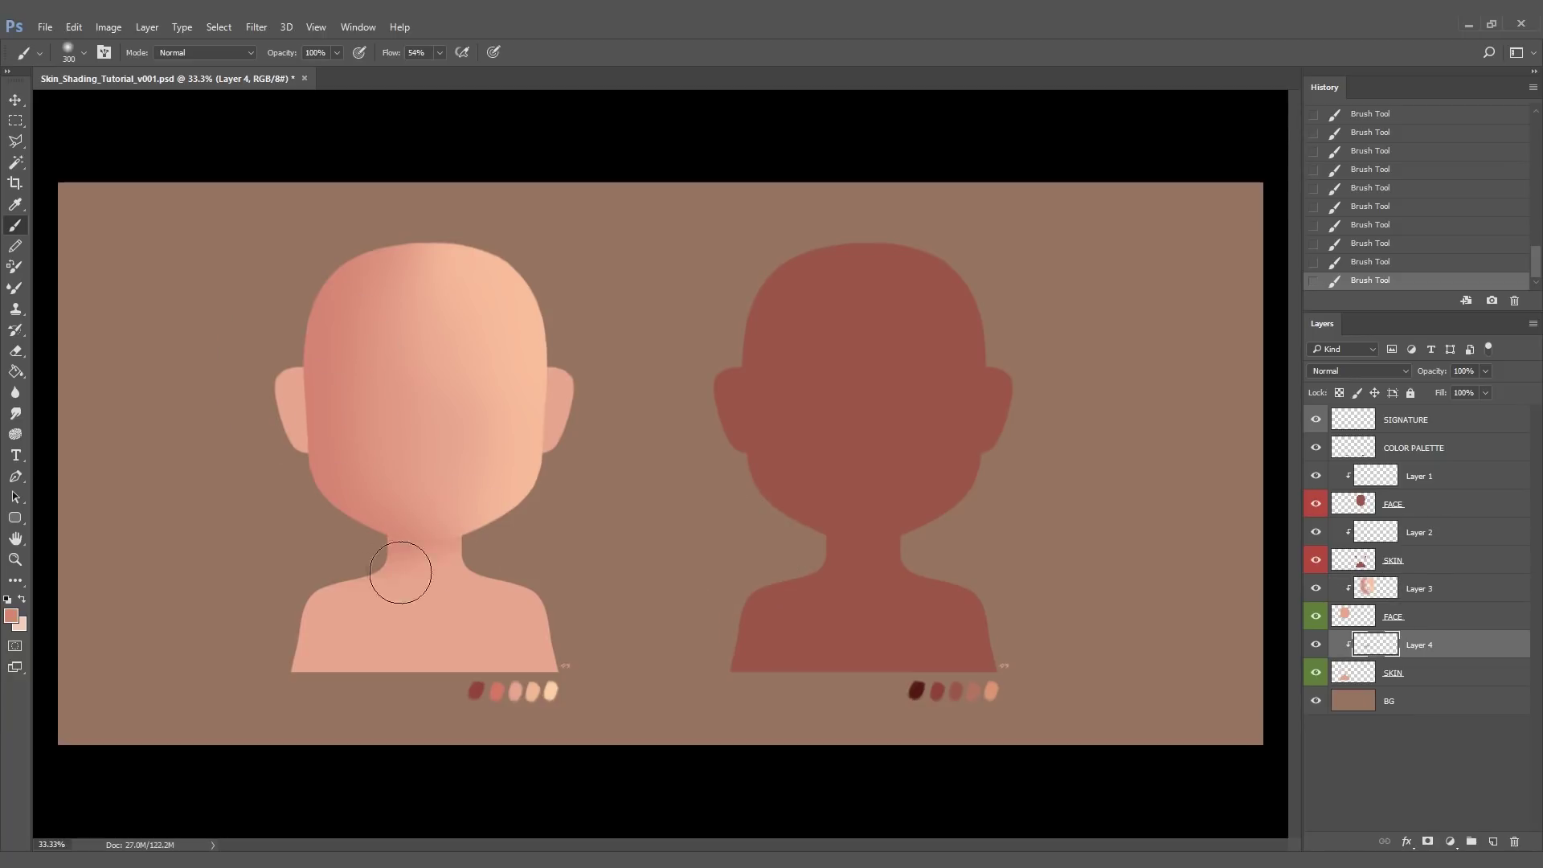
{"action": "mouse_move", "coordinate": [398, 549]}
{"action": "left_mouse_down"}
{"action": "mouse_move", "coordinate": [458, 512]}
{"action": "mouse_move", "coordinate": [307, 625]}
{"action": "mouse_move", "coordinate": [427, 529]}
{"action": "left_mouse_up"}
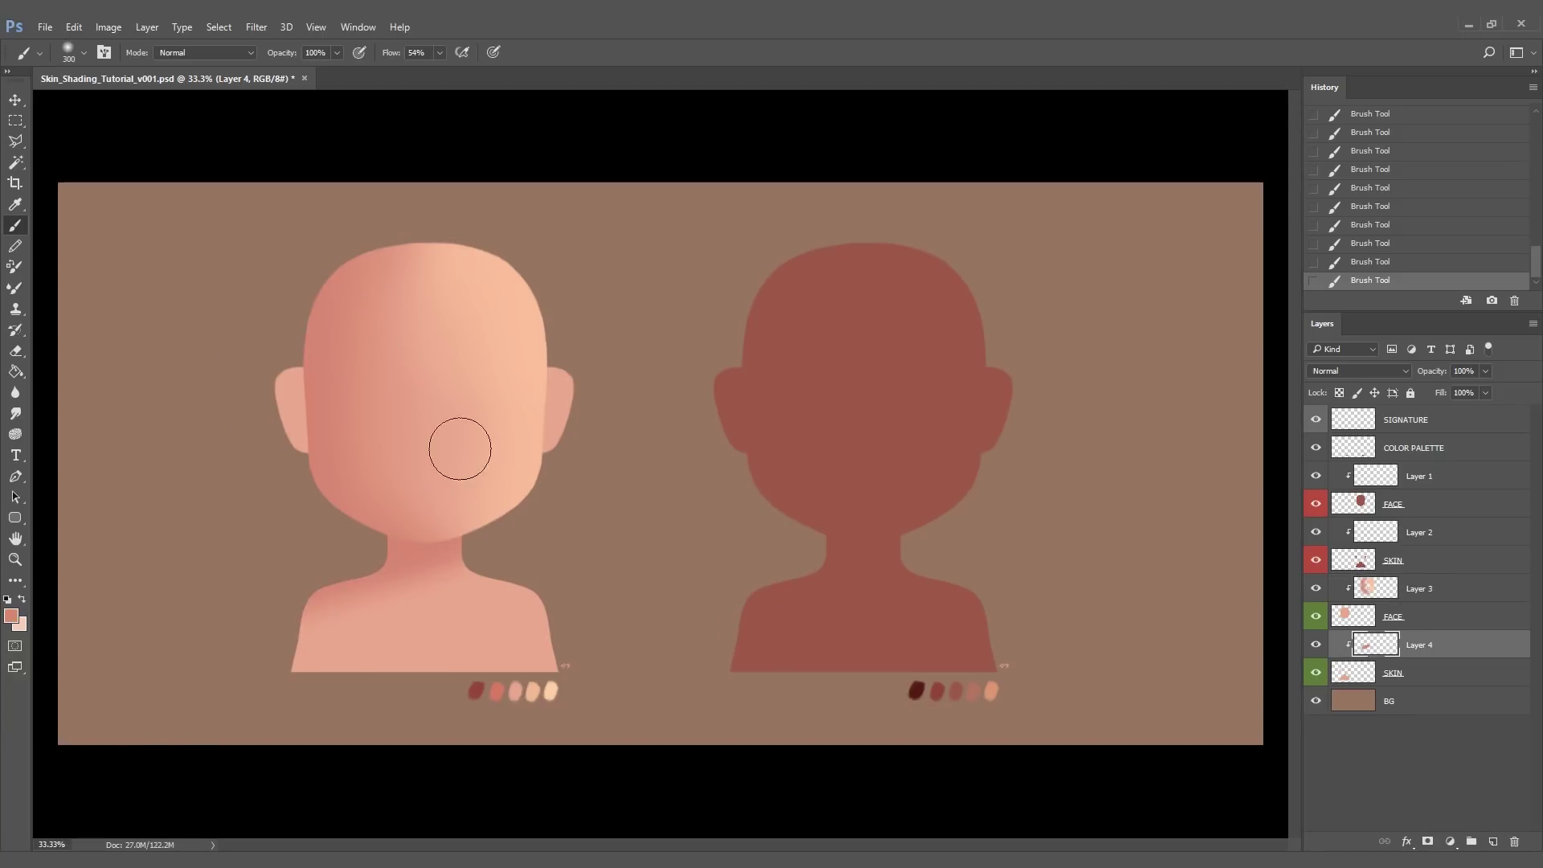
{"action": "left_click", "coordinate": [475, 690], "text": "alt"}
{"action": "left_click_drag", "start_coordinate": [289, 374], "coordinate": [292, 441]}
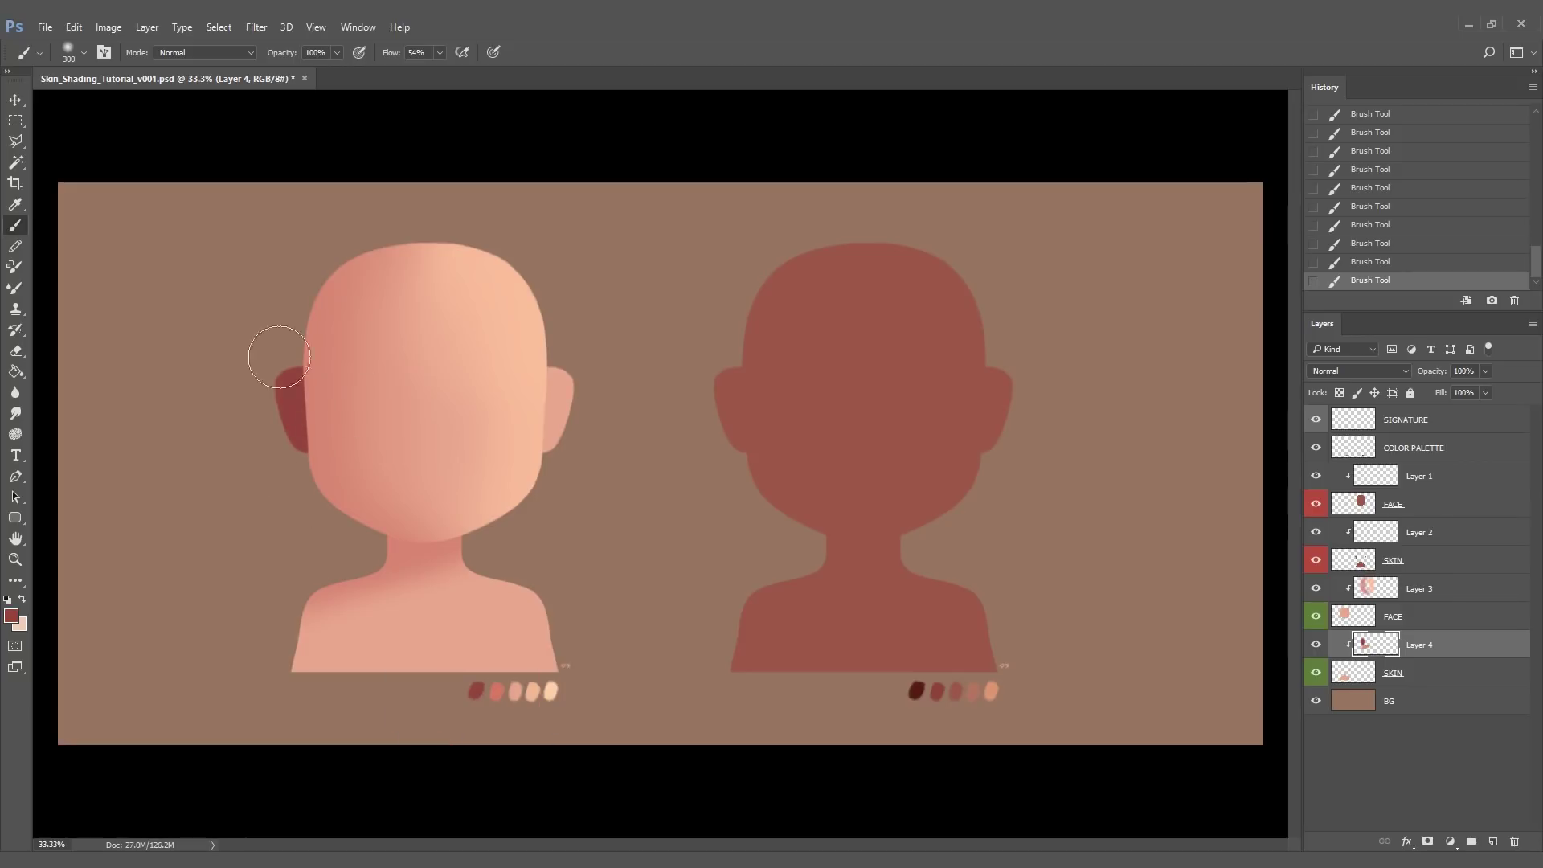
{"action": "left_click_drag", "start_coordinate": [471, 537], "coordinate": [386, 549]}
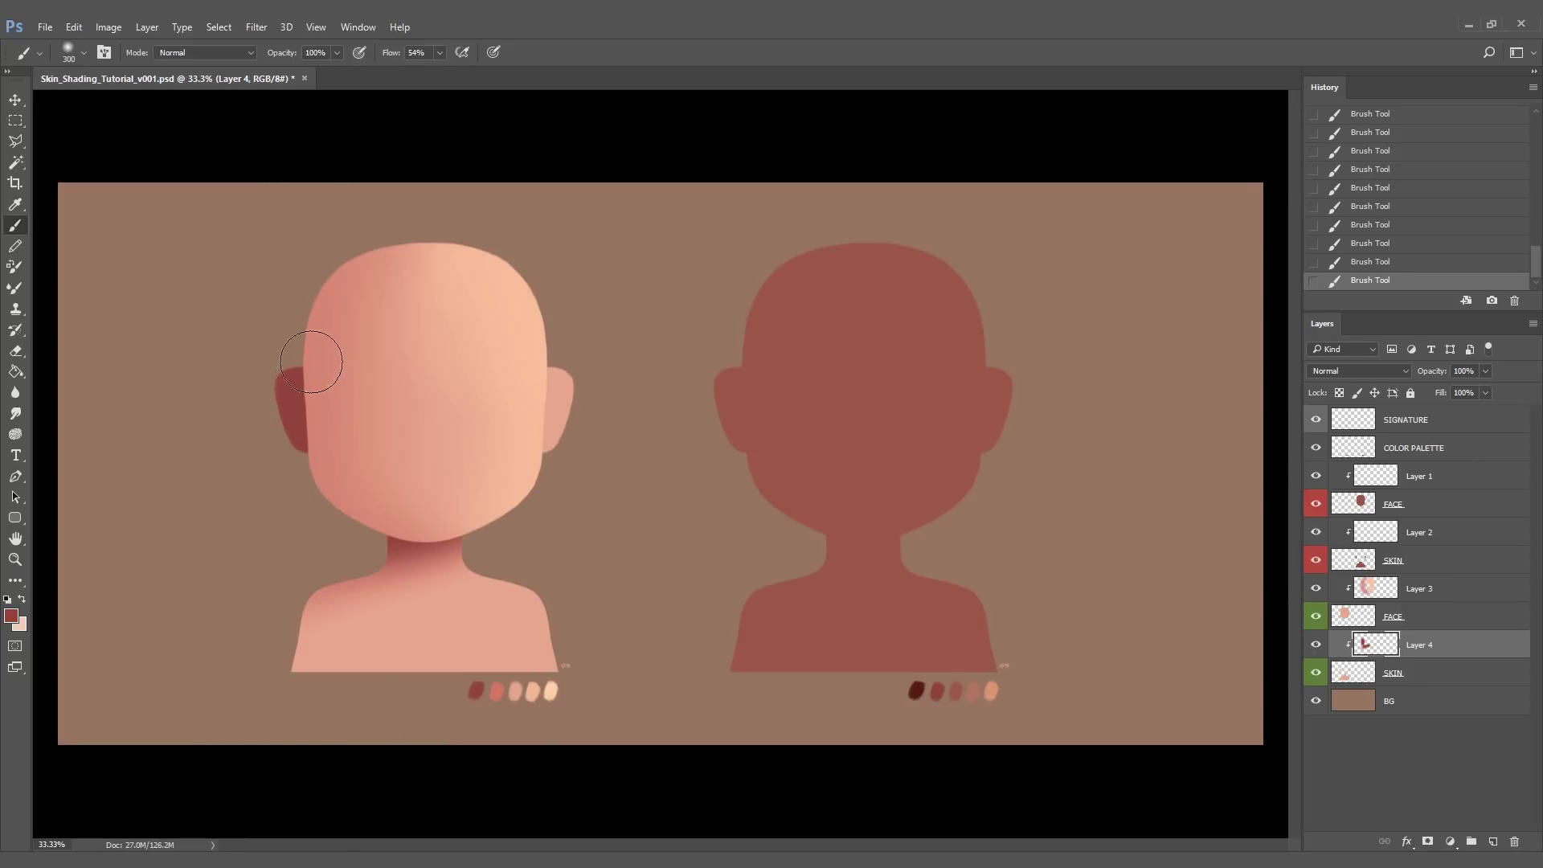
{"action": "left_click", "coordinate": [323, 52]}
{"action": "type", "text": "50"}
- At 50% opacity, darken the face's left edges on Layer 3, then resample peach and swap layers
{"action": "key", "text": "Return"}
{"action": "key", "text": "alt+bracketright"}
{"action": "key", "text": "alt+bracketright"}
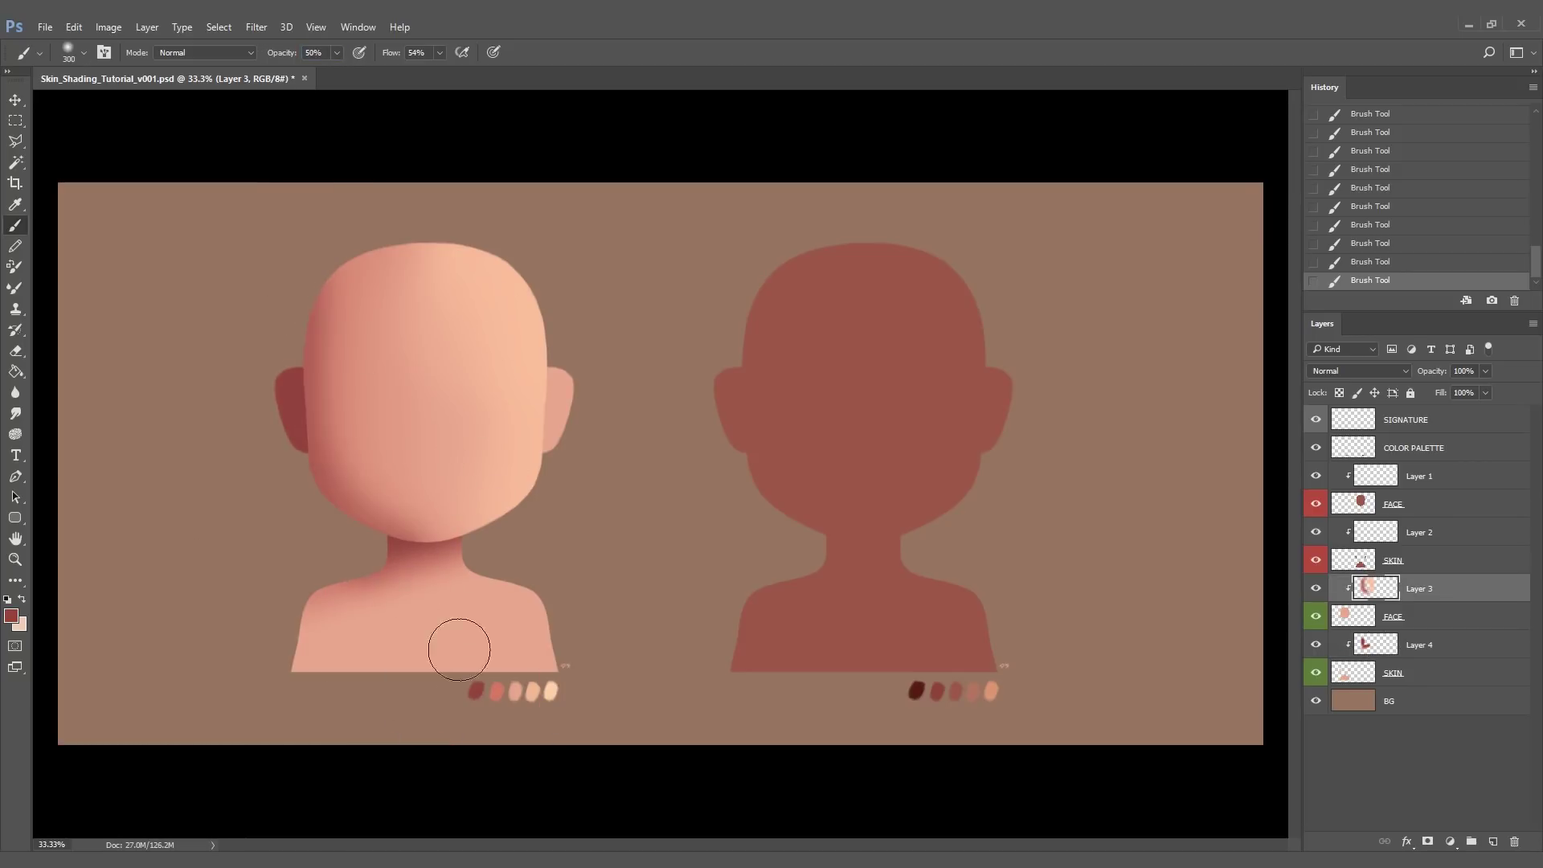
{"action": "left_click_drag", "start_coordinate": [291, 439], "coordinate": [338, 500]}
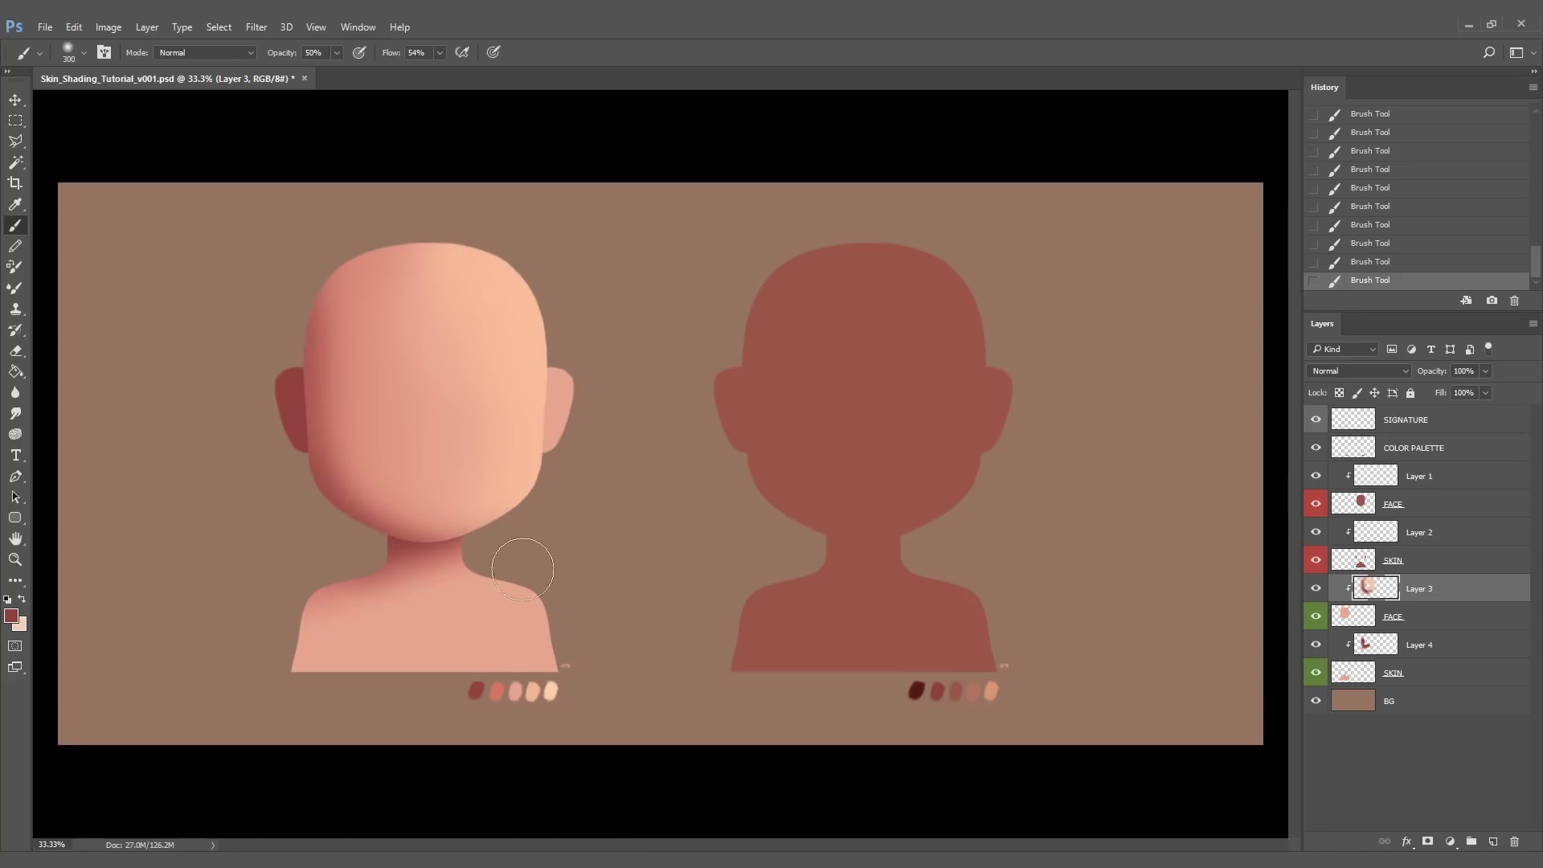
{"action": "left_click_drag", "start_coordinate": [350, 266], "coordinate": [307, 356]}
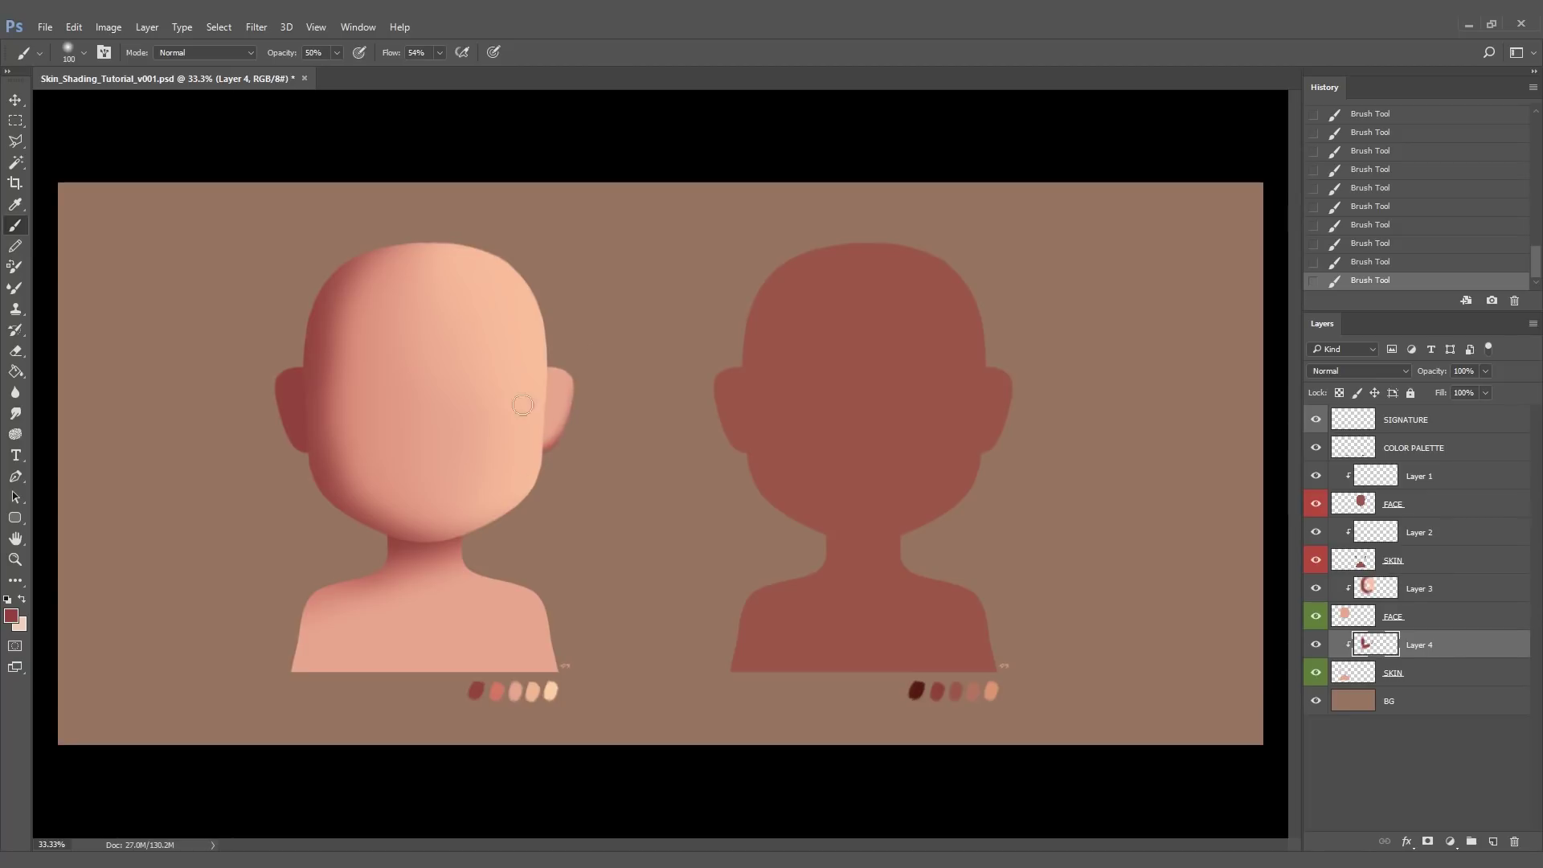
{"action": "left_click", "coordinate": [452, 414], "text": "alt"}
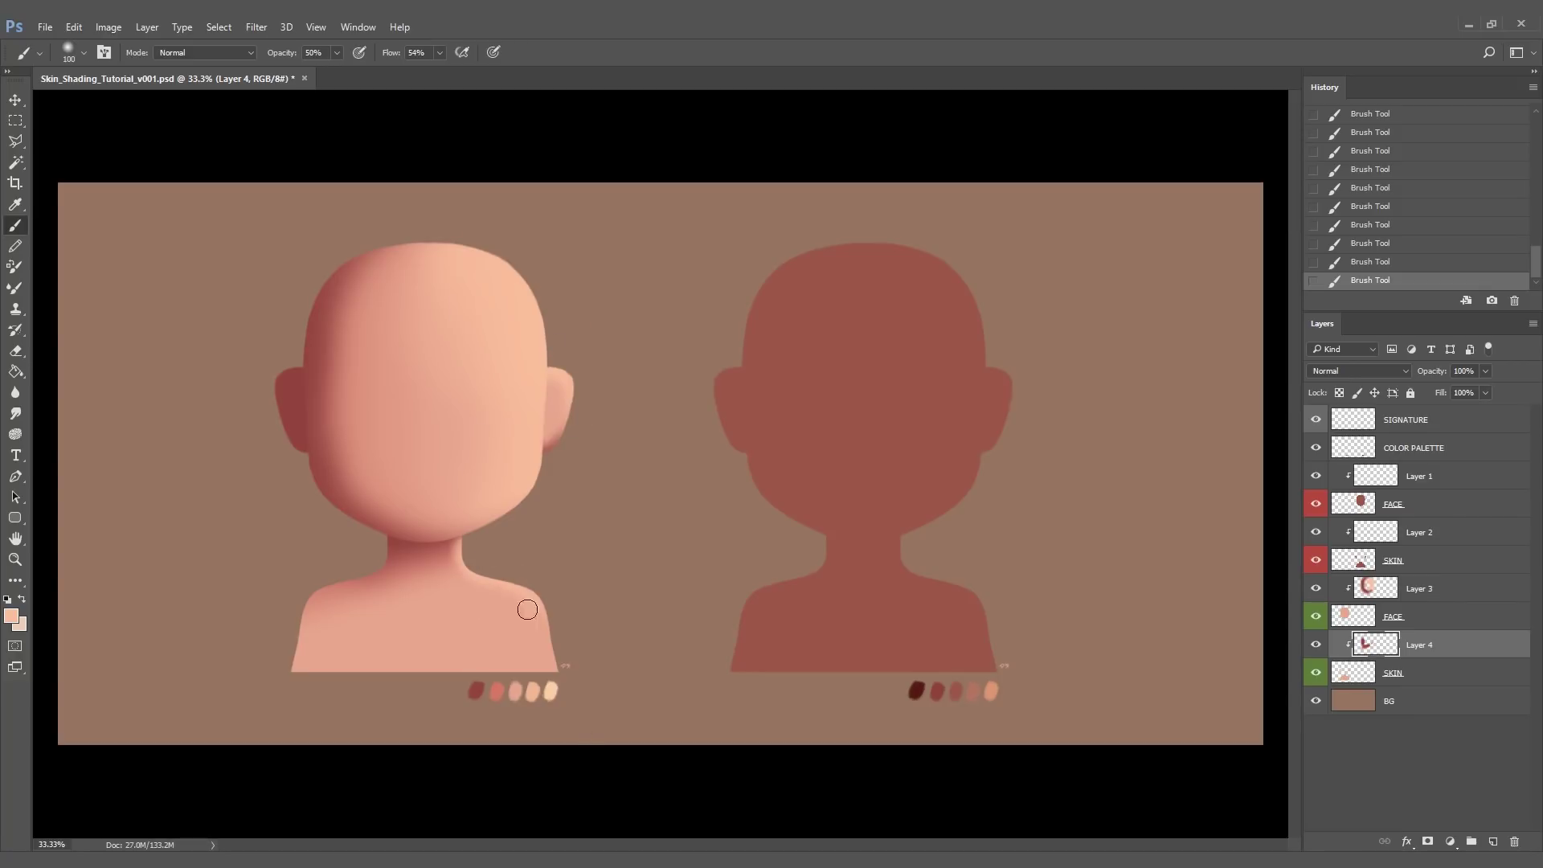
{"action": "left_click", "coordinate": [533, 445], "text": "ctrl"}
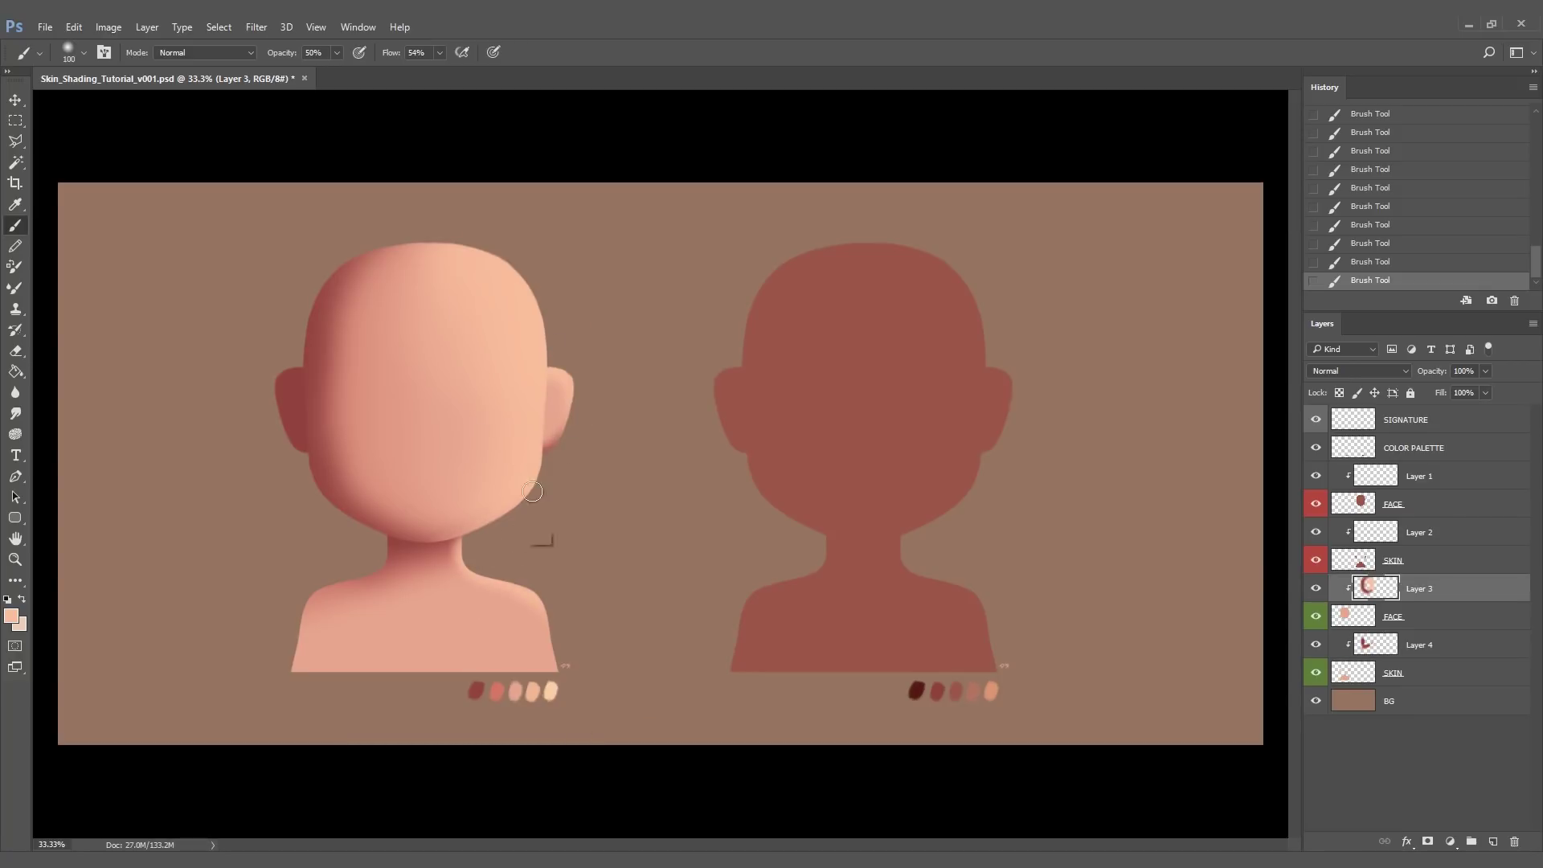
{"action": "left_click", "coordinate": [401, 562], "text": "ctrl"}
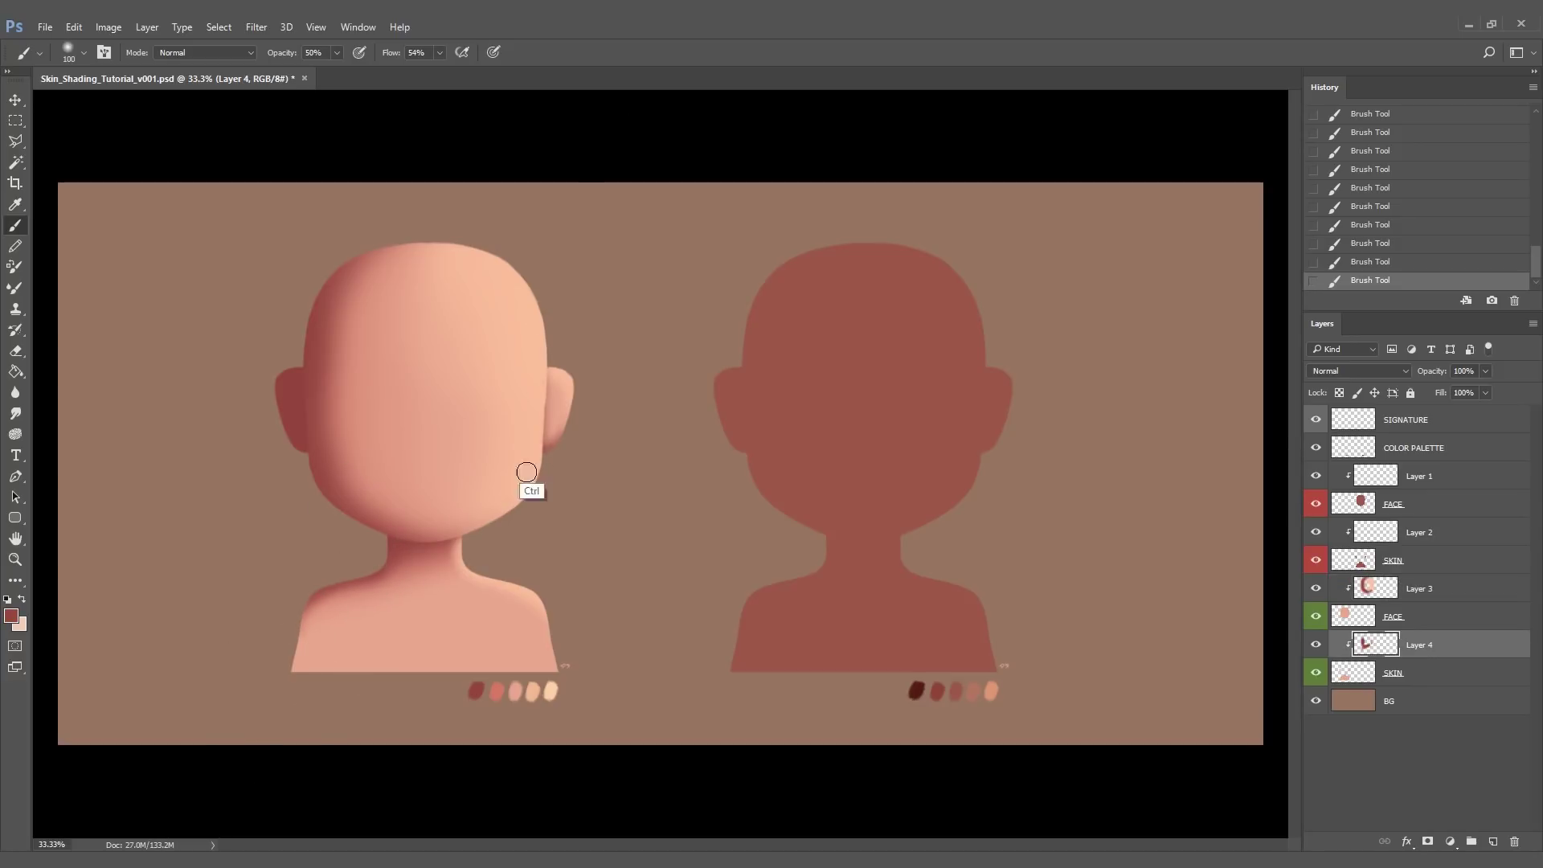
- Select Layer 1 and set the painting colour to deep pure red 863737
{"action": "left_click", "coordinate": [1432, 483]}
{"action": "left_click", "coordinate": [883, 441], "text": "alt"}
{"action": "left_click", "coordinate": [10, 615]}
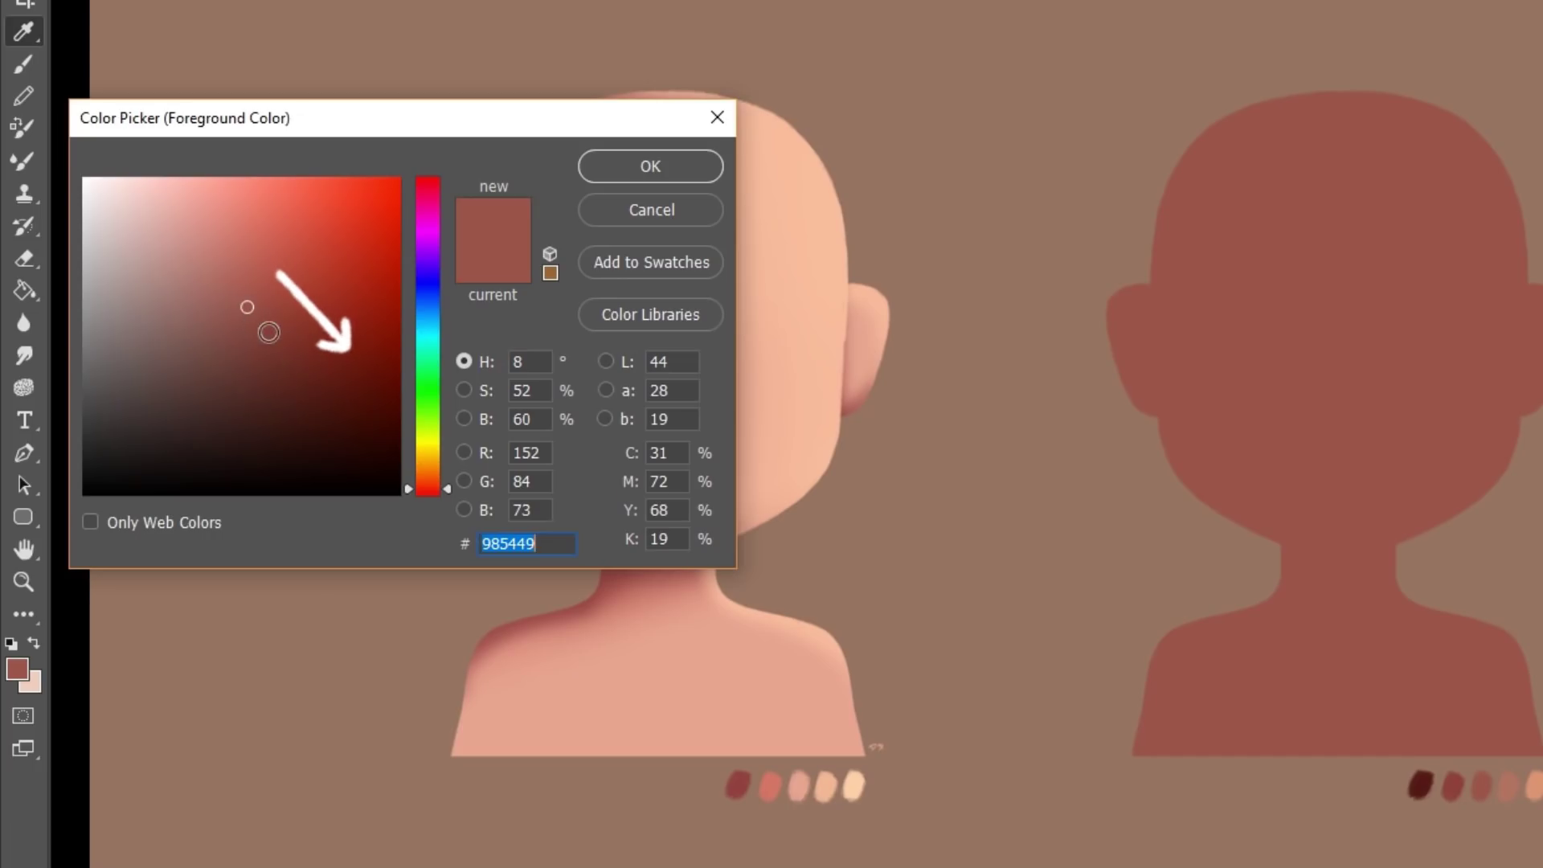
{"action": "left_click", "coordinate": [271, 330]}
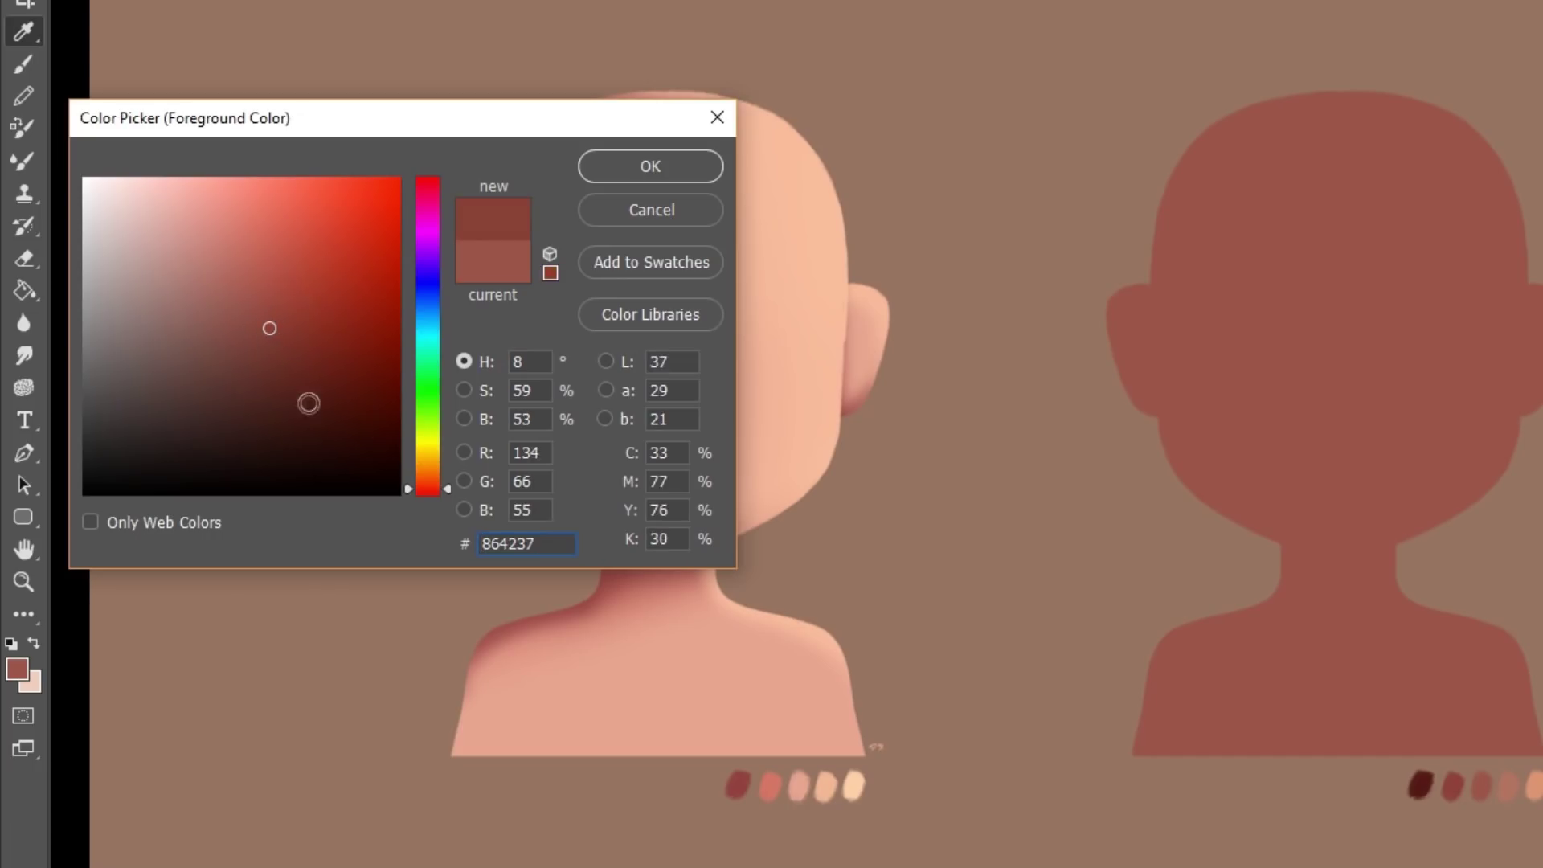
{"action": "left_click_drag", "start_coordinate": [445, 487], "coordinate": [443, 494]}
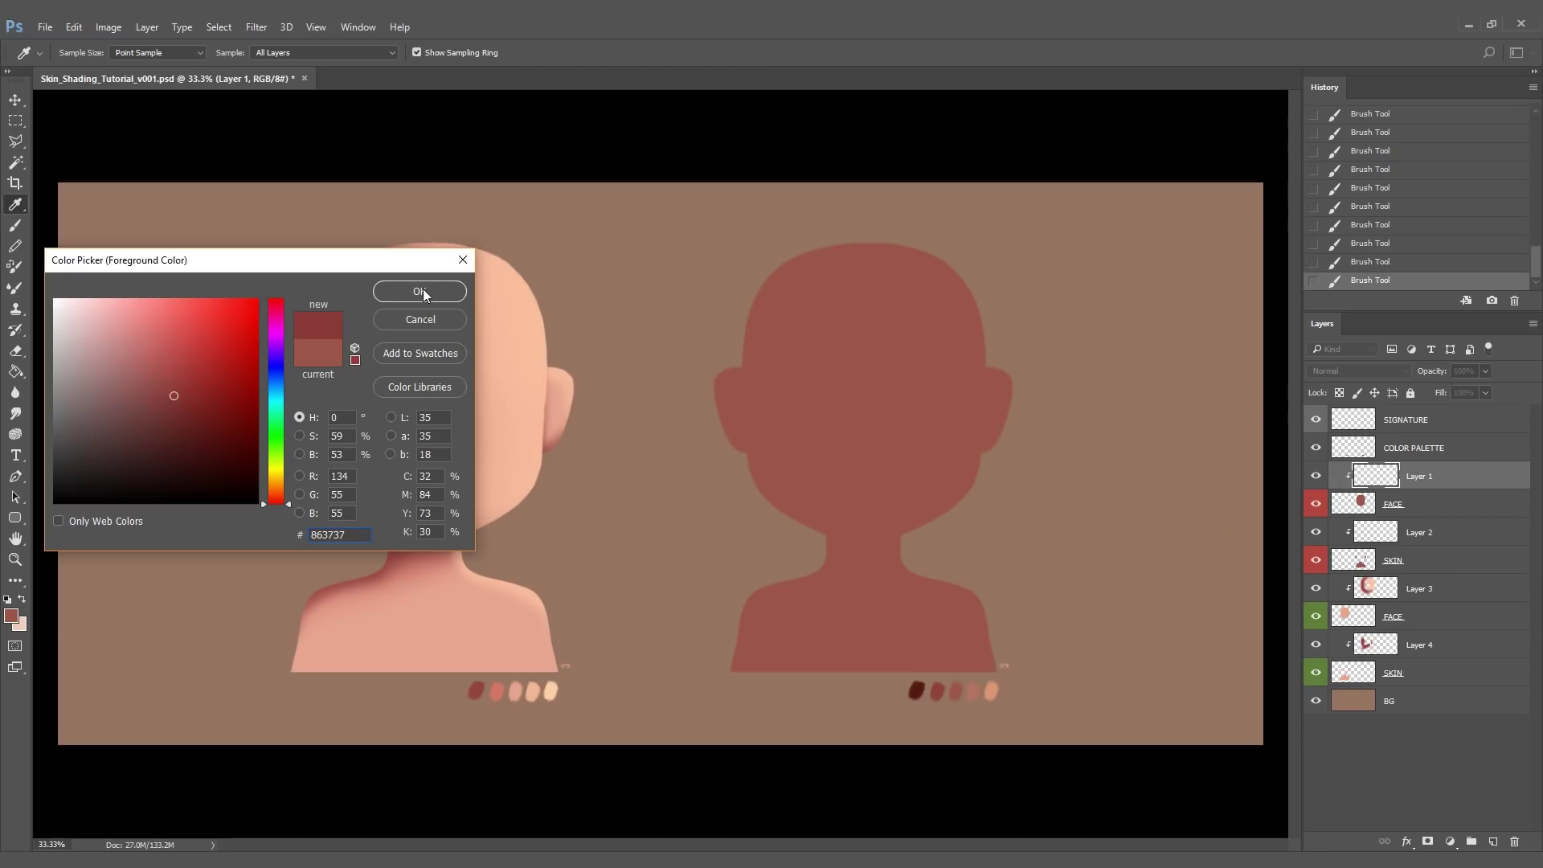
{"action": "left_click", "coordinate": [426, 295]}
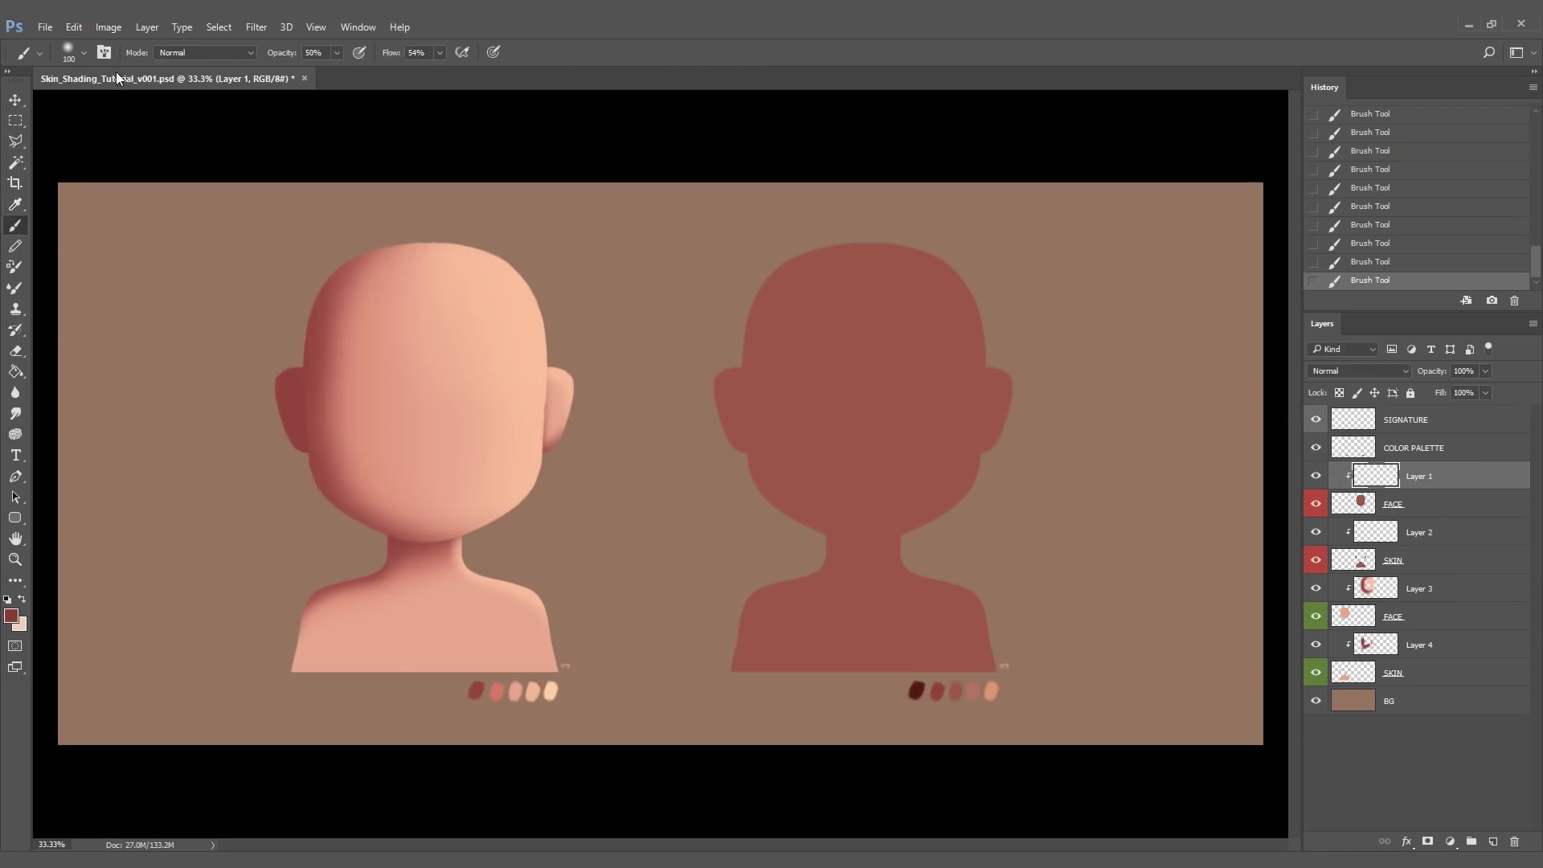
- Lower the soft brush's opacity and paint deep red shadow down the dark head's left side
{"action": "left_click", "coordinate": [75, 52]}
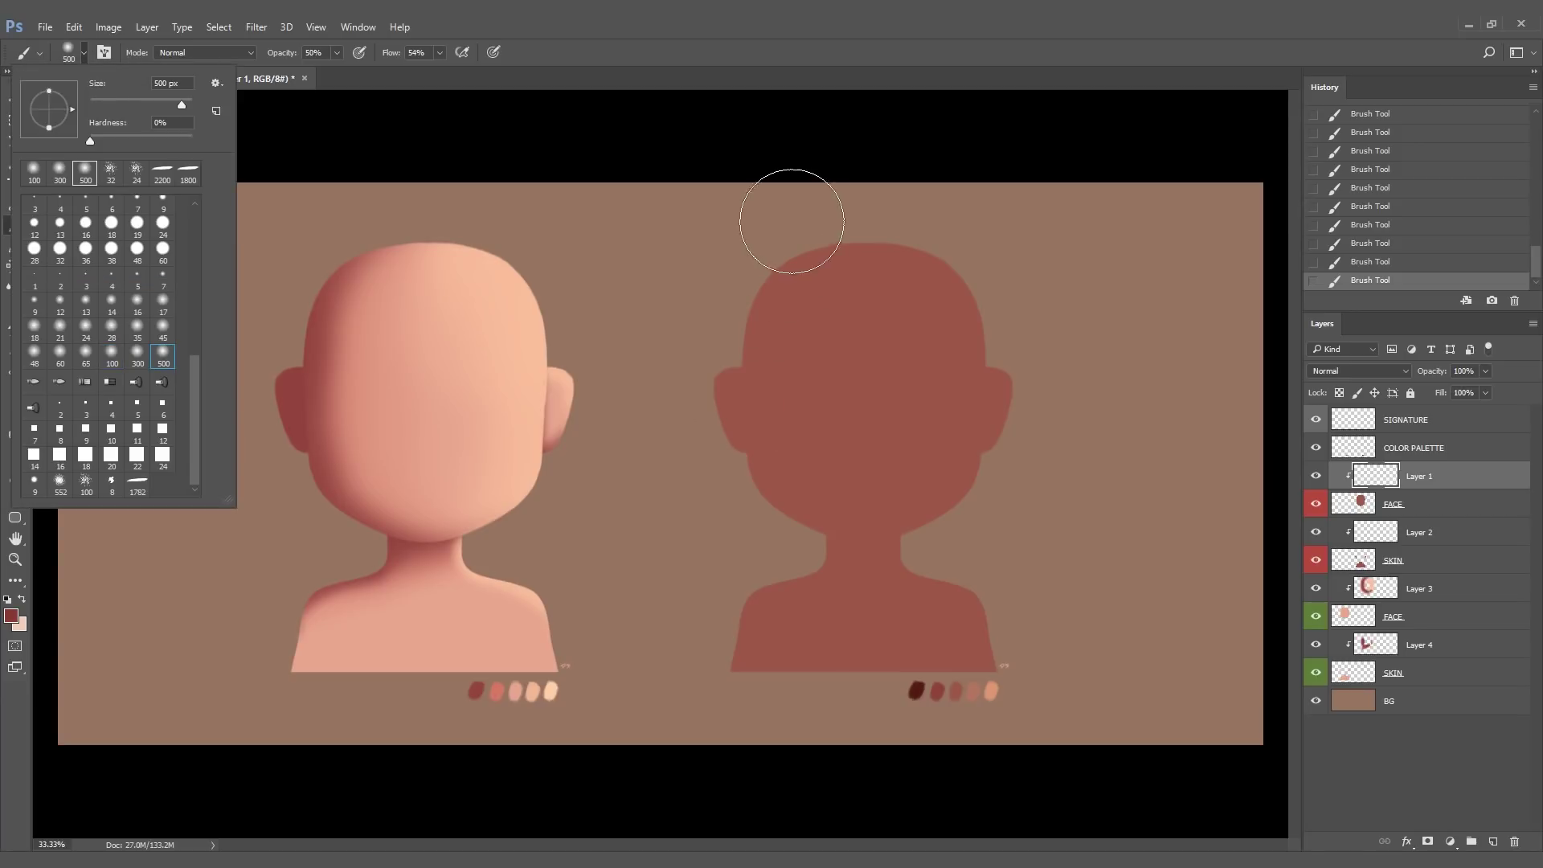
{"action": "left_click", "coordinate": [303, 52]}
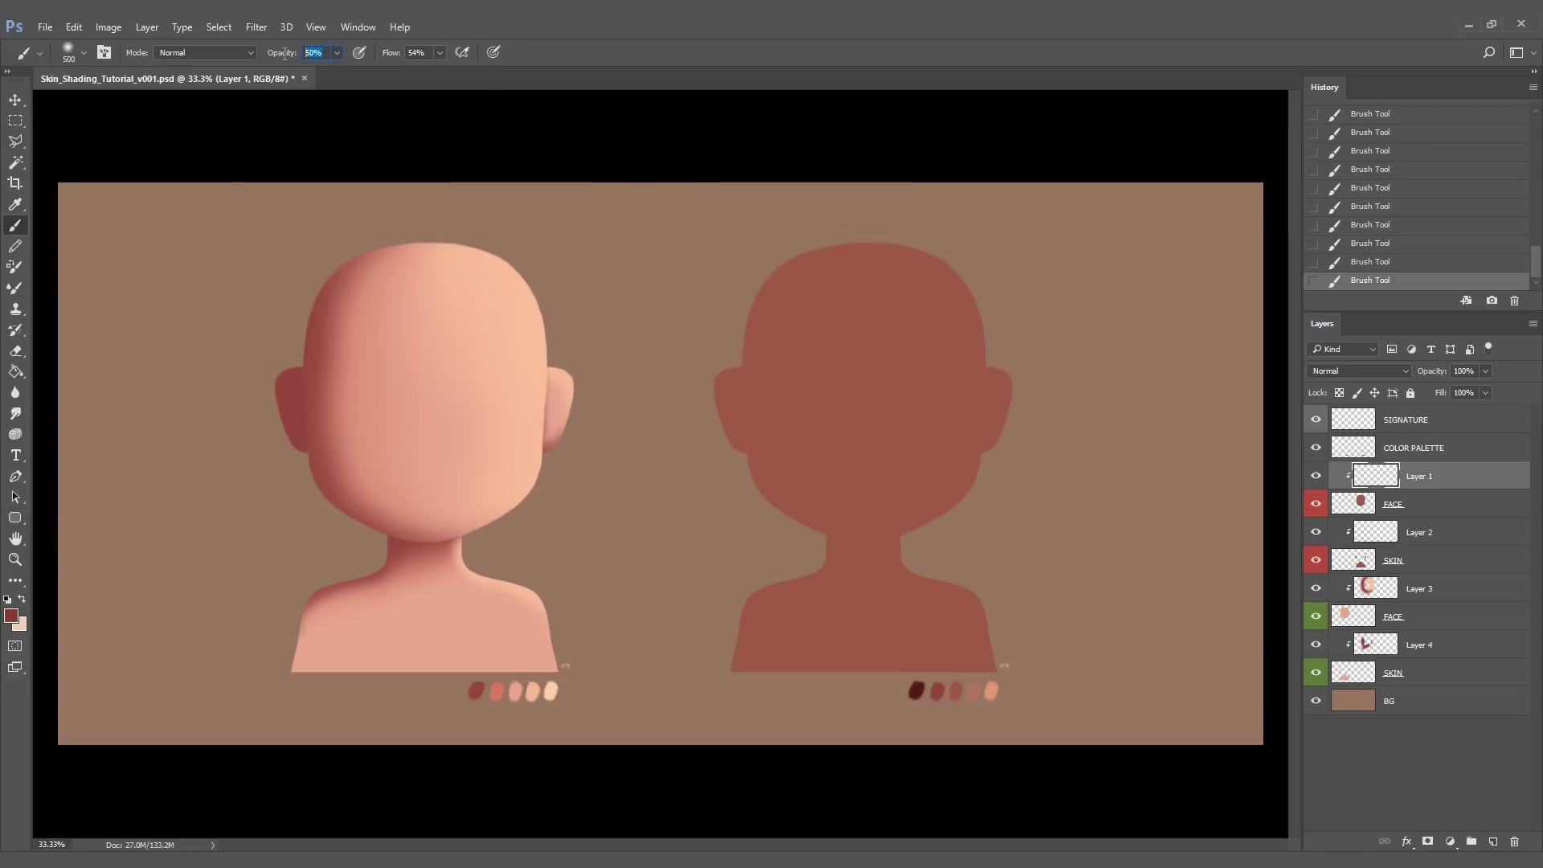
{"action": "type", "text": "32"}
{"action": "key", "text": "Return"}
{"action": "left_click_drag", "start_coordinate": [796, 241], "coordinate": [779, 483]}
{"action": "left_click_drag", "start_coordinate": [837, 200], "coordinate": [860, 592]}
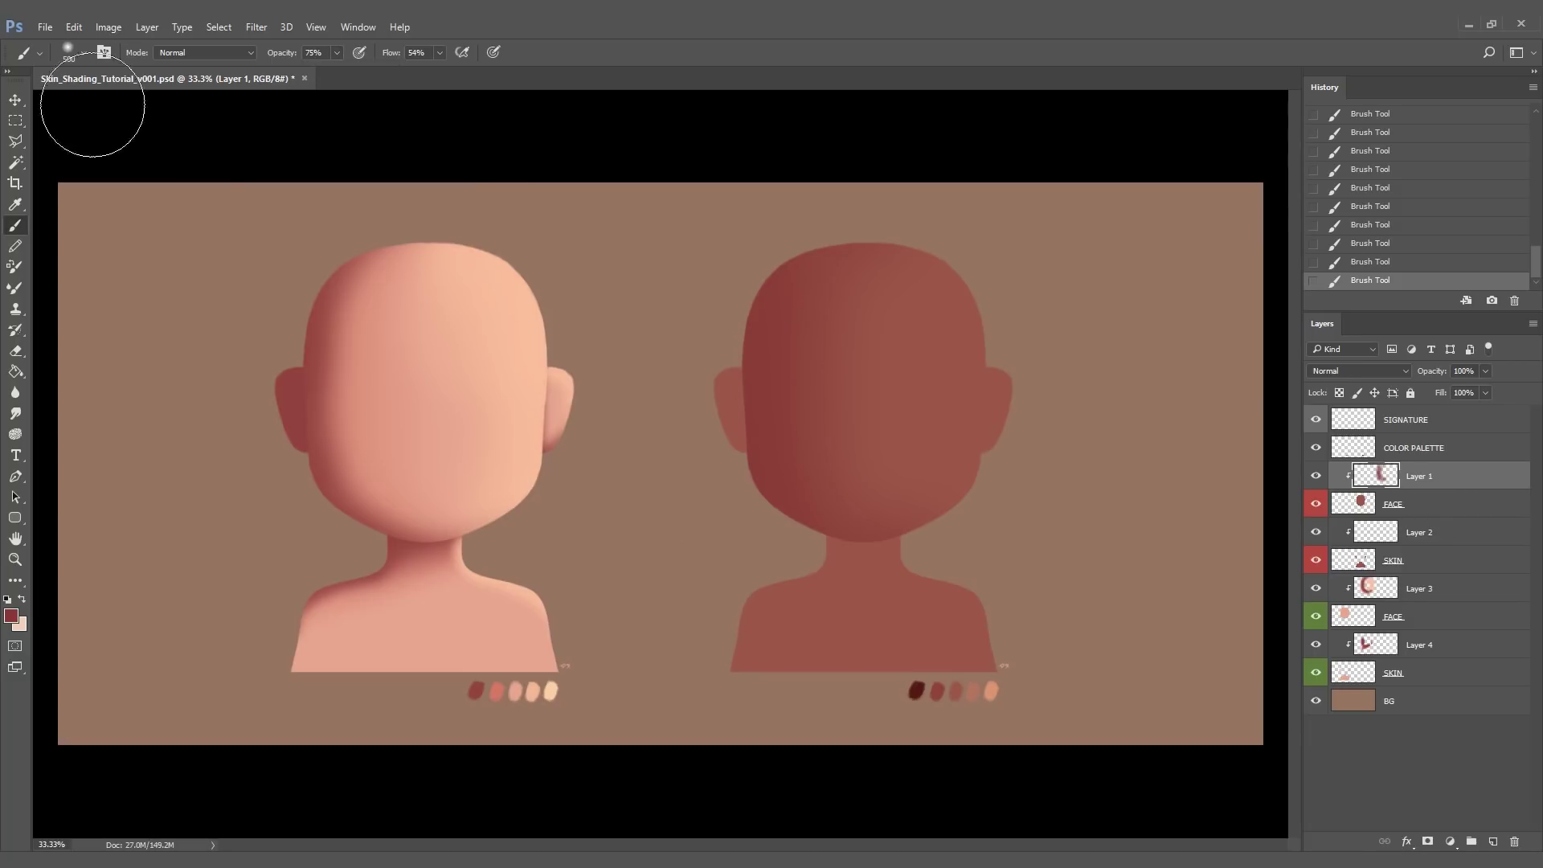
- With a smaller brush on Layer 2, shadow the dark bust's neck and left ear, then sample the face red
{"action": "right_click", "coordinate": [104, 258]}
{"action": "key", "text": "Escape"}
{"action": "left_click", "coordinate": [1419, 532]}
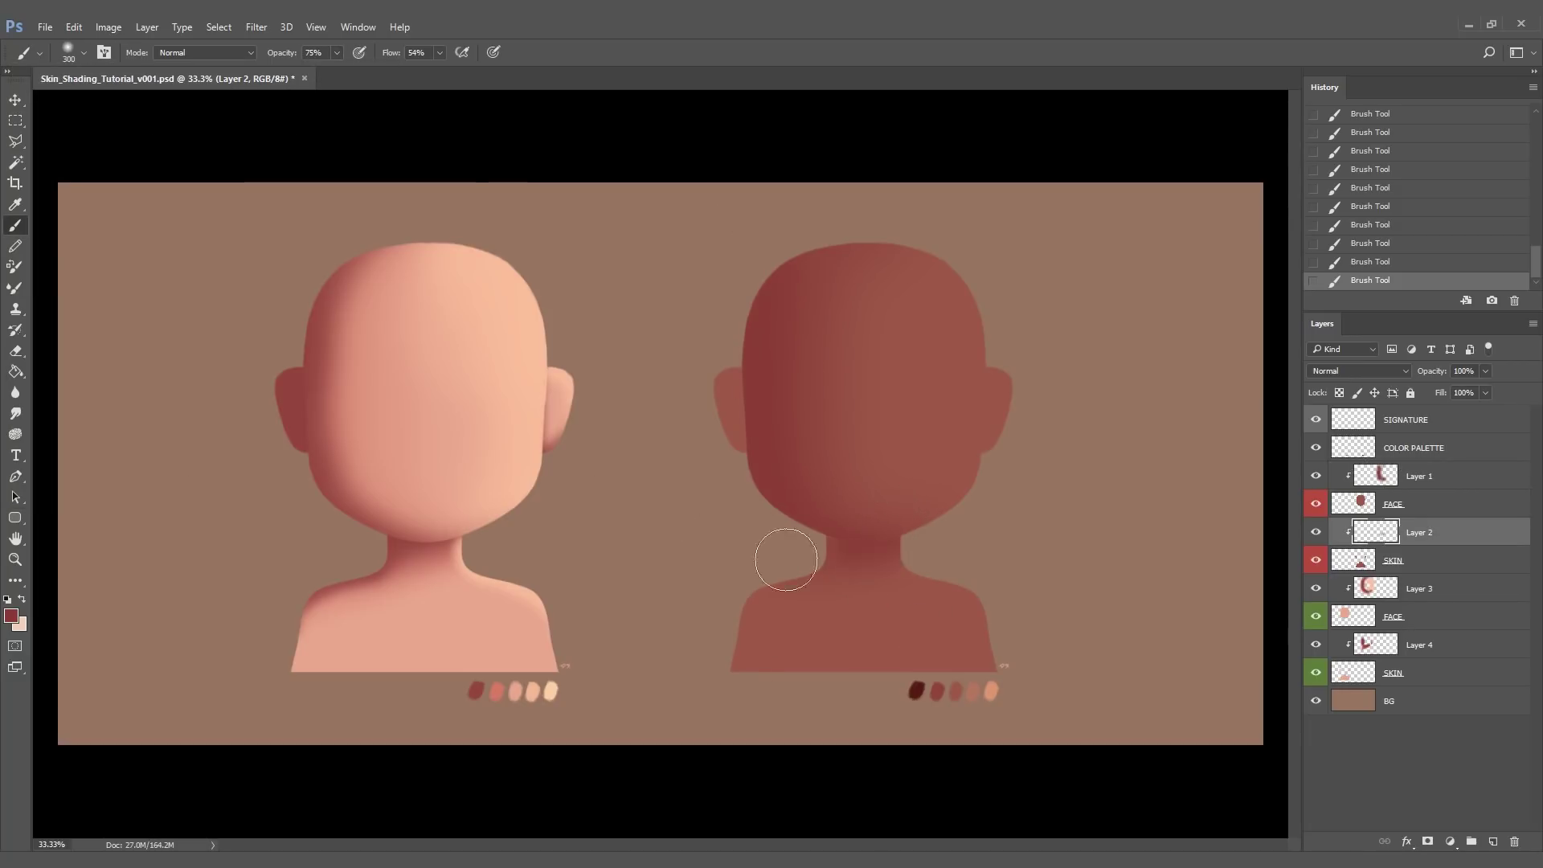
{"action": "left_click_drag", "start_coordinate": [785, 533], "coordinate": [751, 603]}
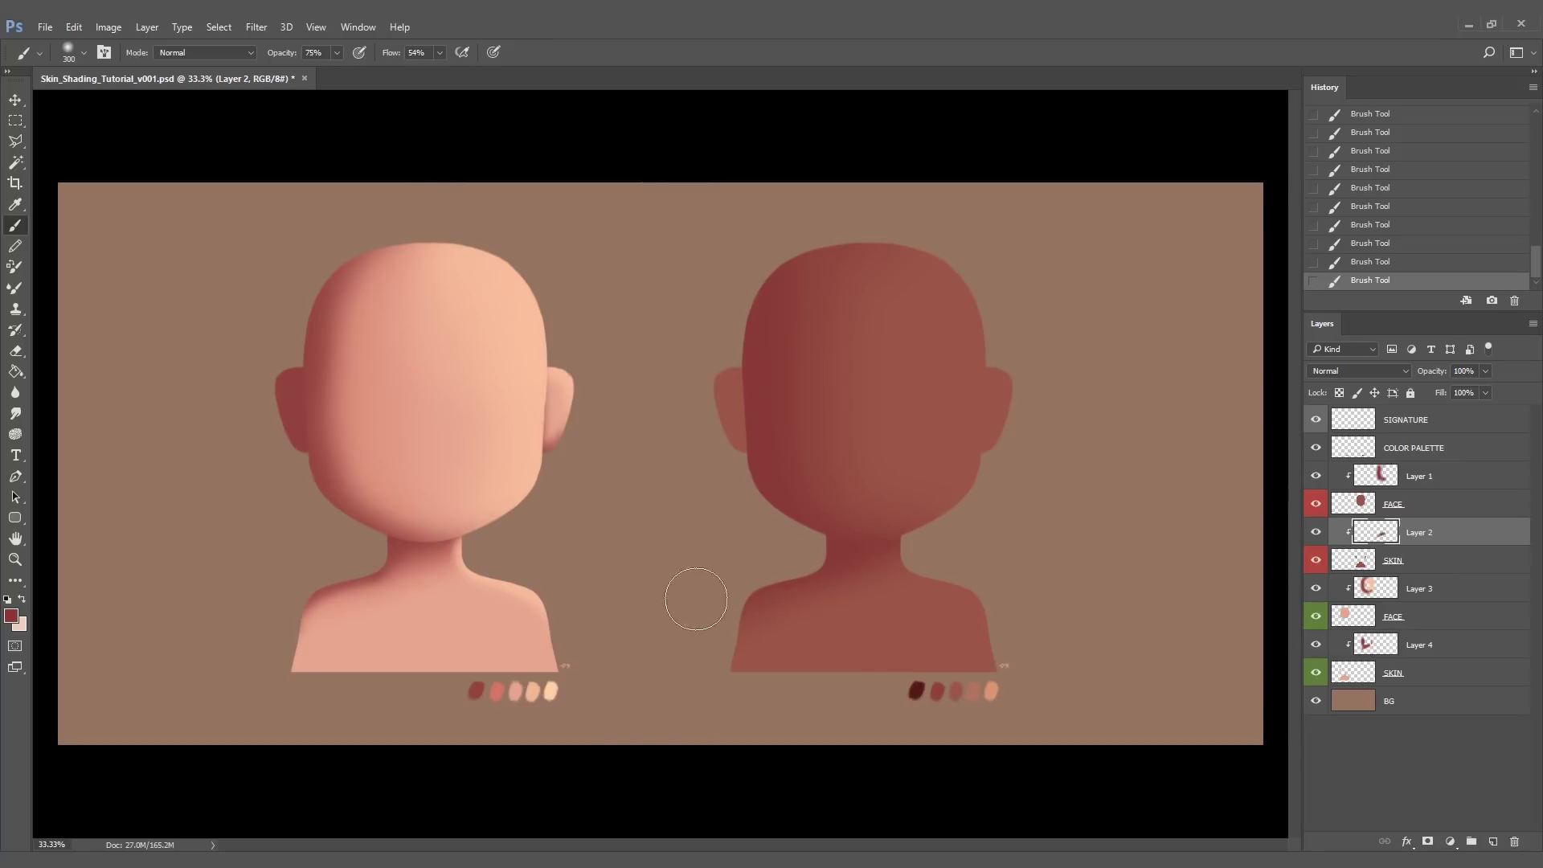
{"action": "left_click_drag", "start_coordinate": [337, 52], "coordinate": [317, 74]}
{"action": "left_click_drag", "start_coordinate": [727, 362], "coordinate": [731, 437]}
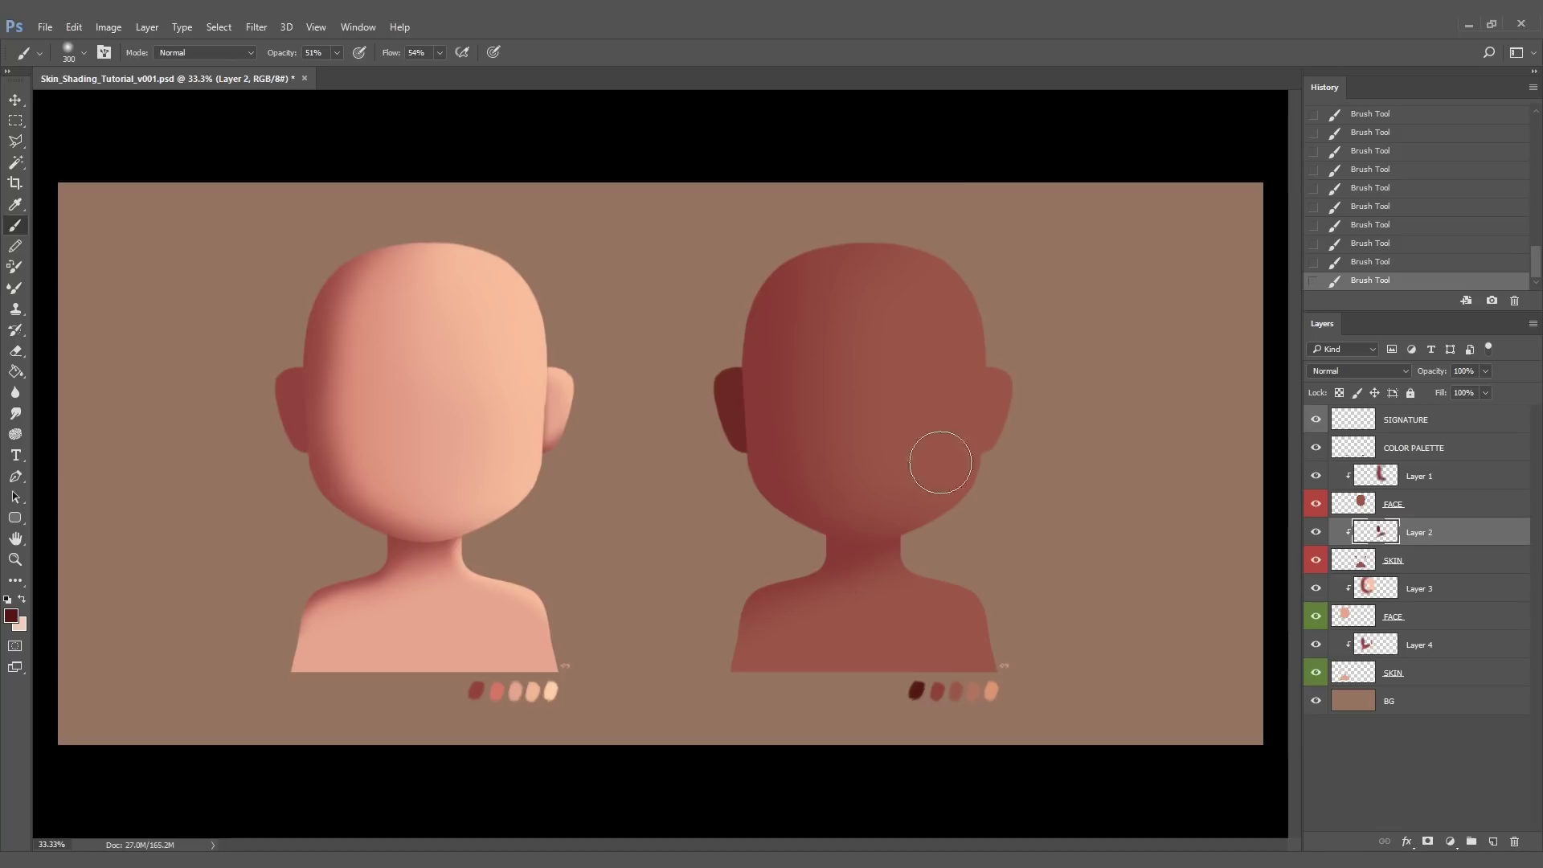
{"action": "left_click", "coordinate": [894, 401], "text": "alt"}
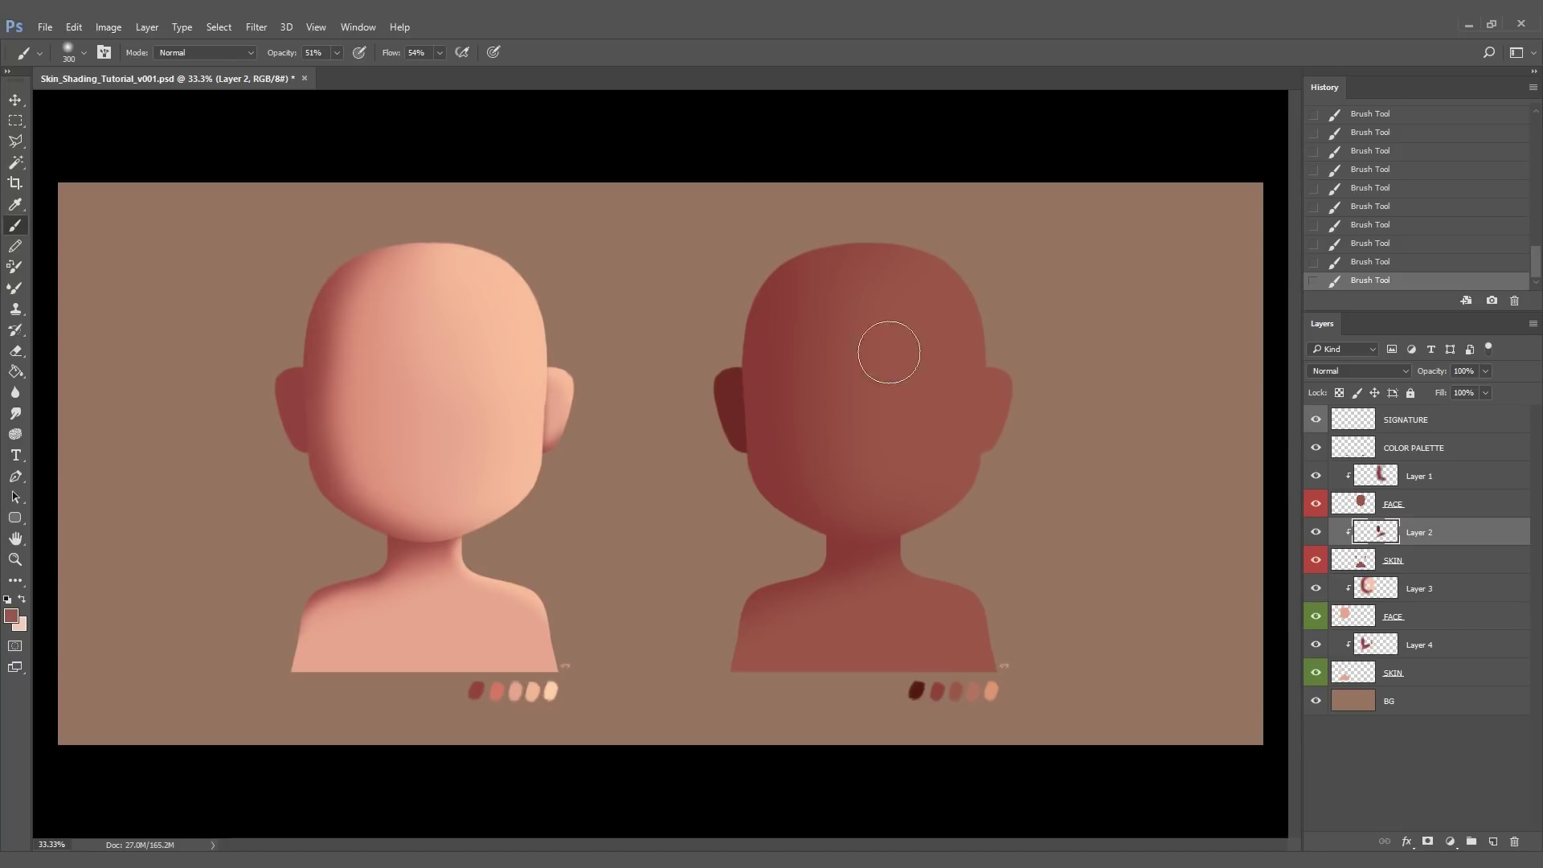
- Lighten the sampled red and warm it slightly toward yellow (b26350)
{"action": "left_click", "coordinate": [13, 614]}
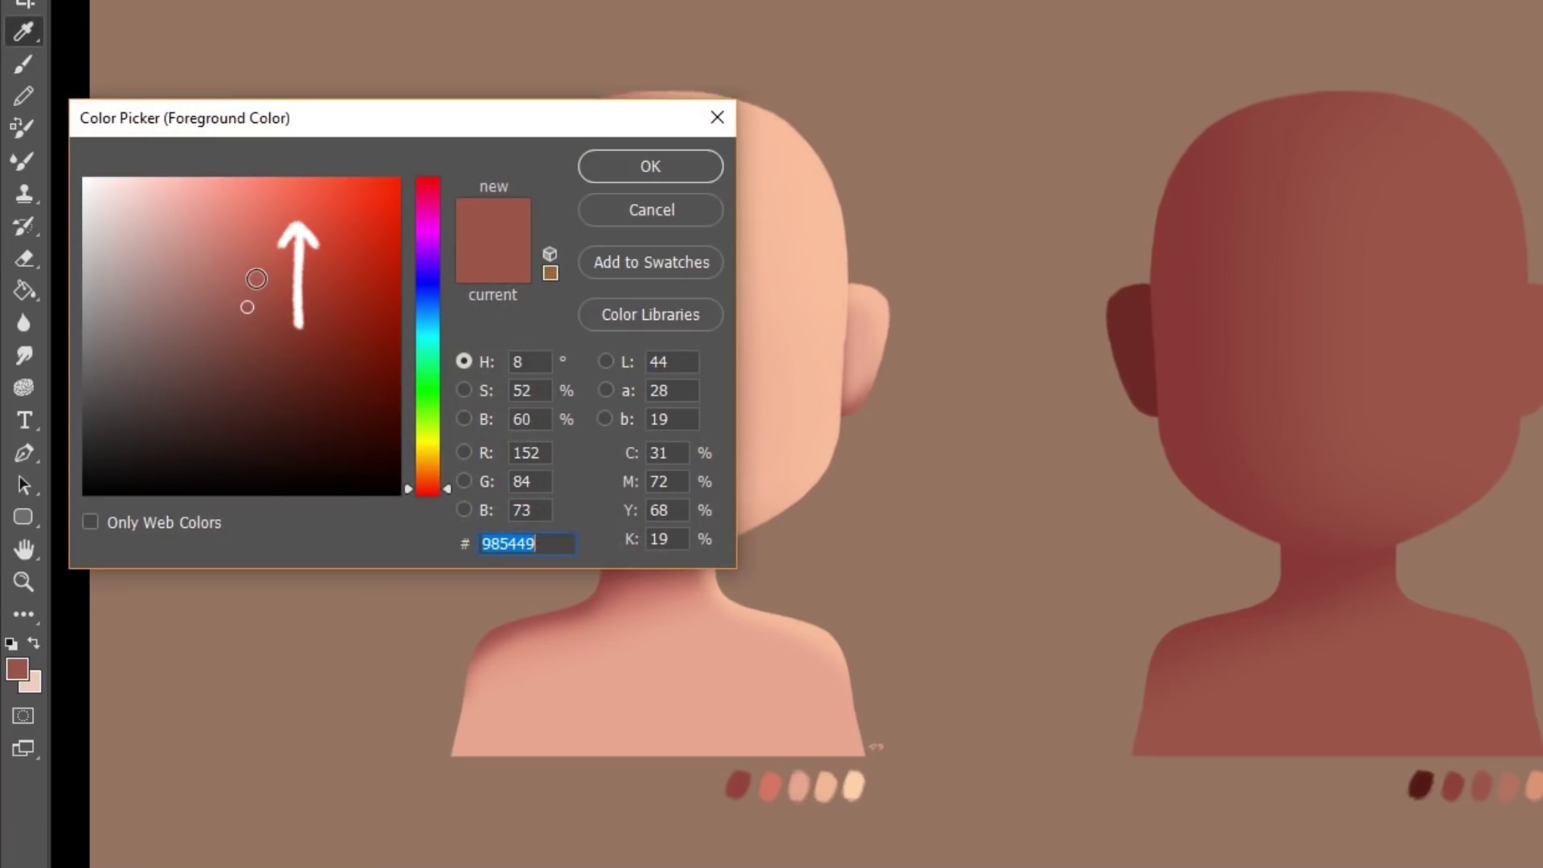
{"action": "left_click_drag", "start_coordinate": [256, 279], "coordinate": [251, 269]}
{"action": "left_click_drag", "start_coordinate": [448, 483], "coordinate": [445, 481]}
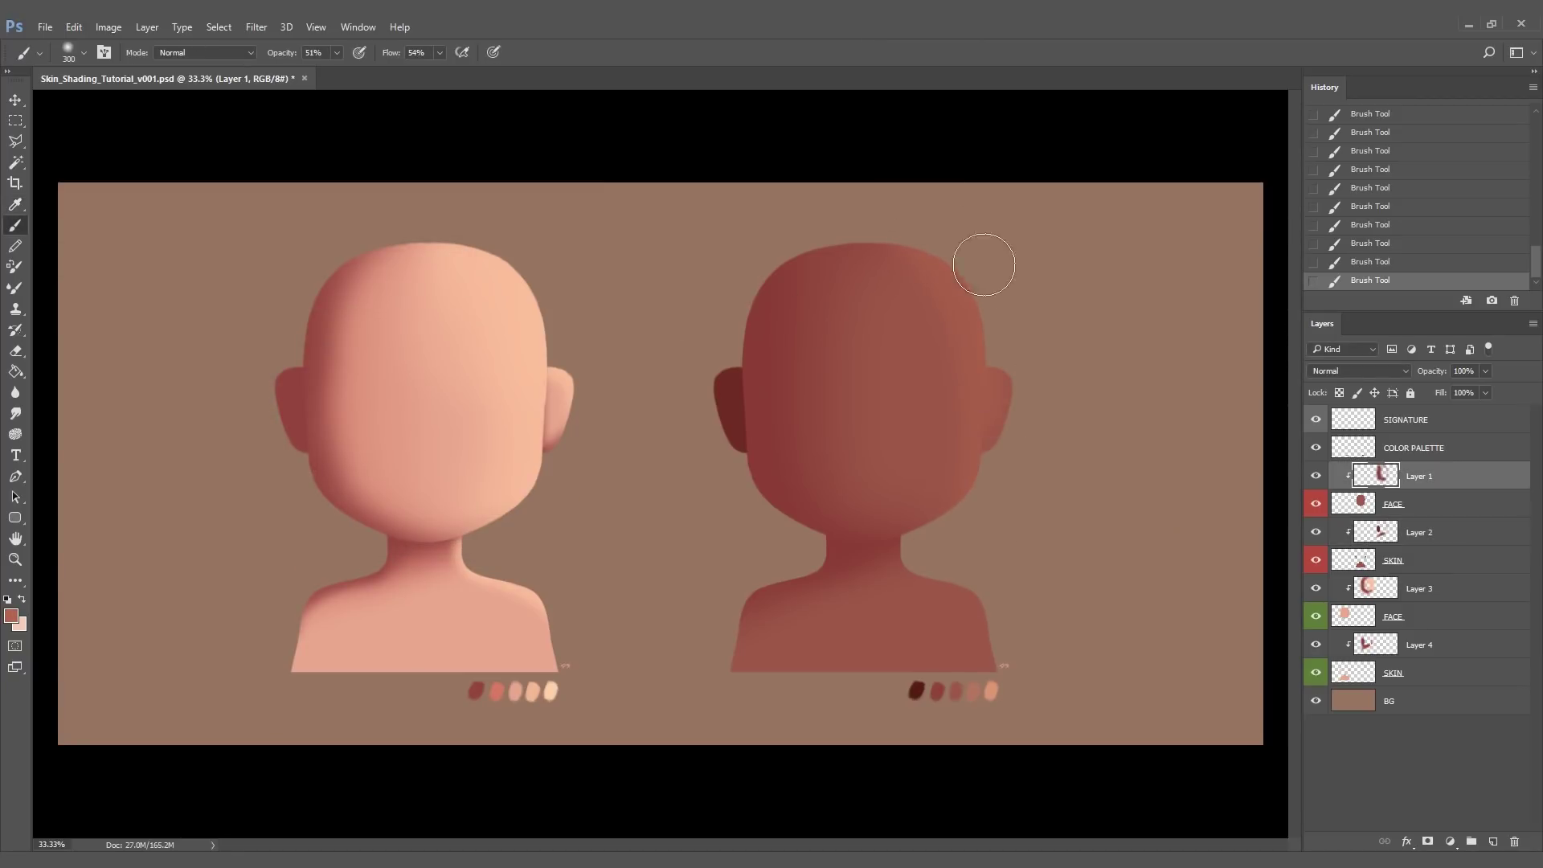
- Resize the brush, settling on a smaller tip
{"action": "key", "text": "bracketright"}
{"action": "key", "text": "bracketright"}
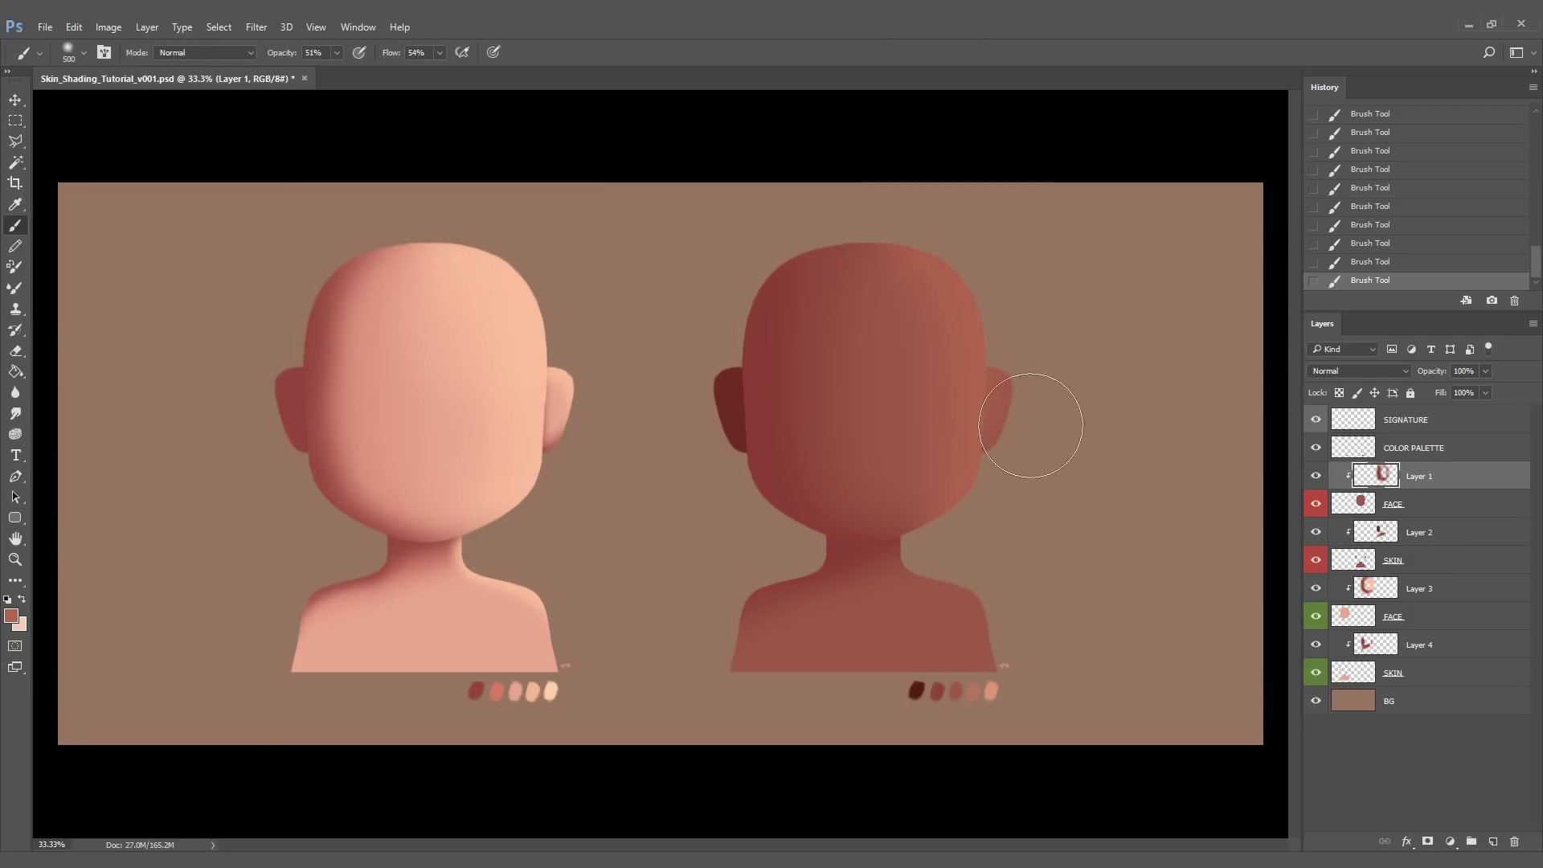
{"action": "left_click", "coordinate": [75, 52]}
{"action": "left_click", "coordinate": [60, 169]}
{"action": "left_click", "coordinate": [992, 679]}
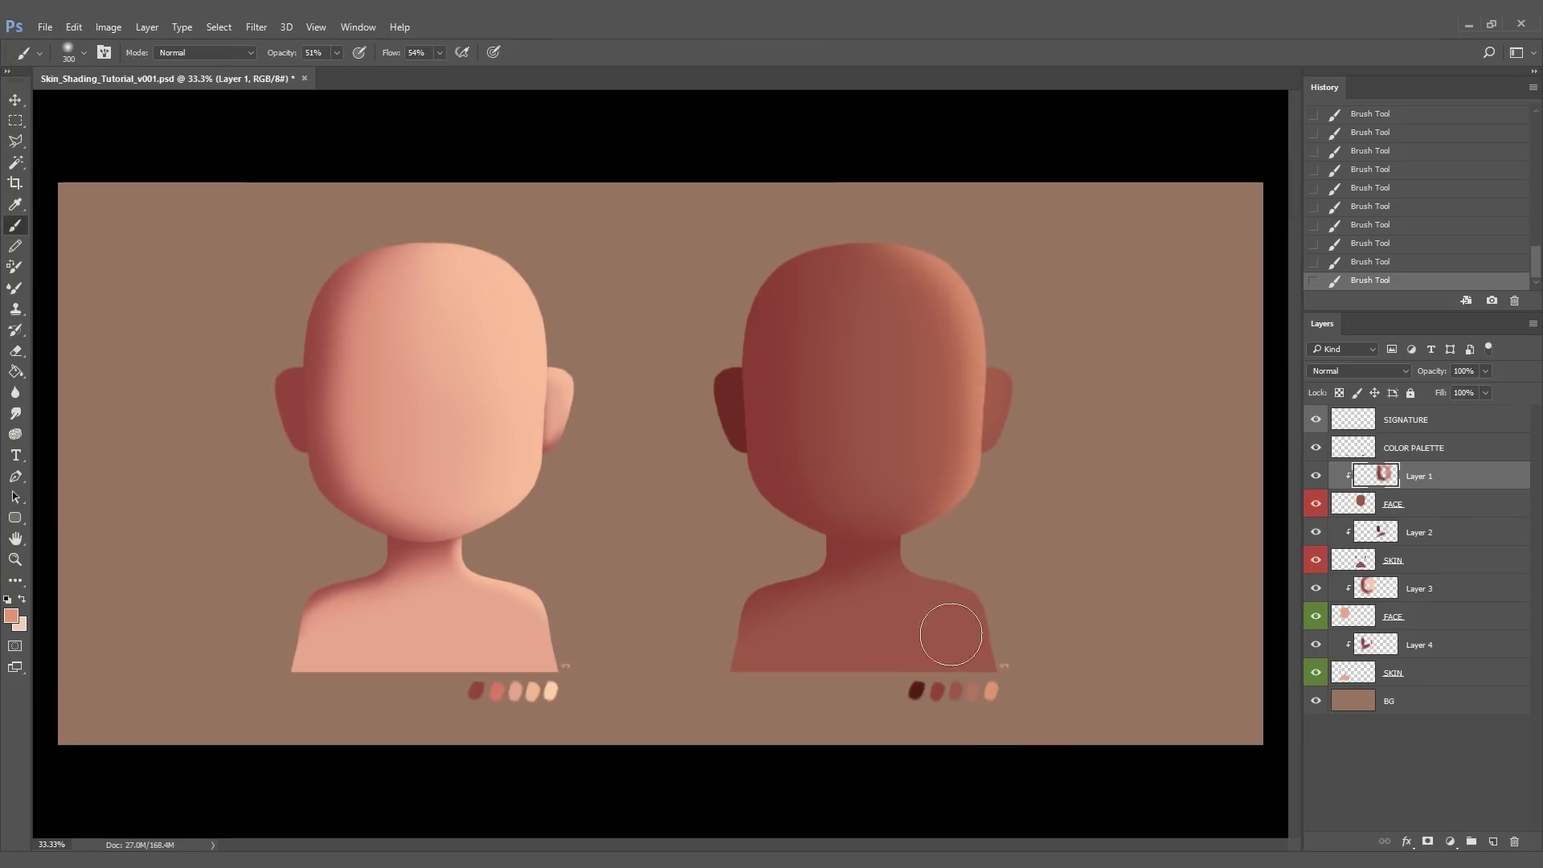
- On Layer 2, choose a smaller brush preset and soften the dark figure's neck with sampled tones
{"action": "left_click", "coordinate": [1418, 532]}
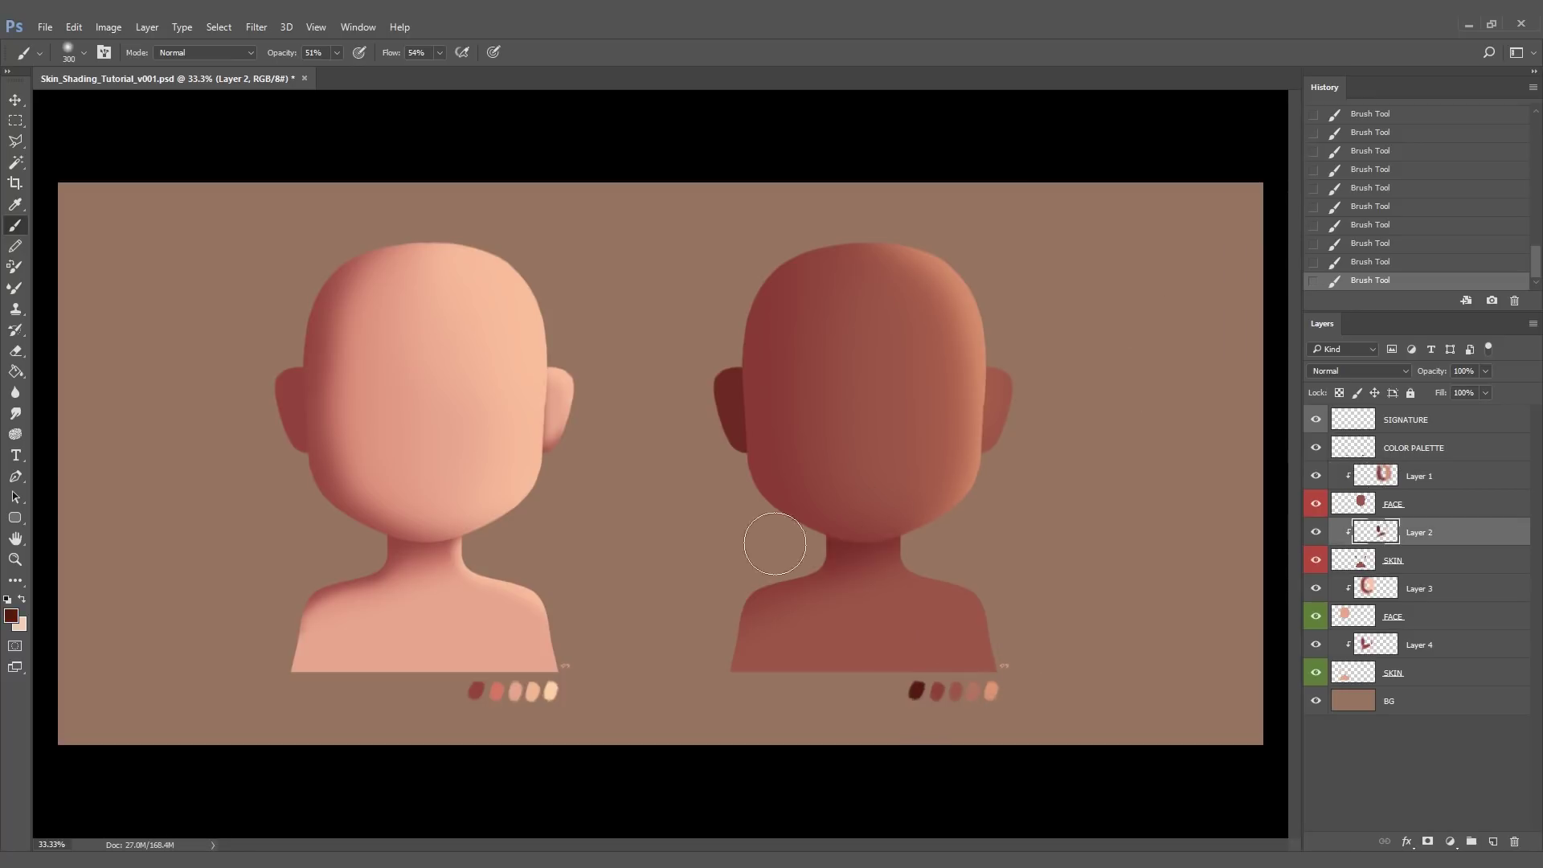
{"action": "left_click", "coordinate": [820, 555], "text": "alt"}
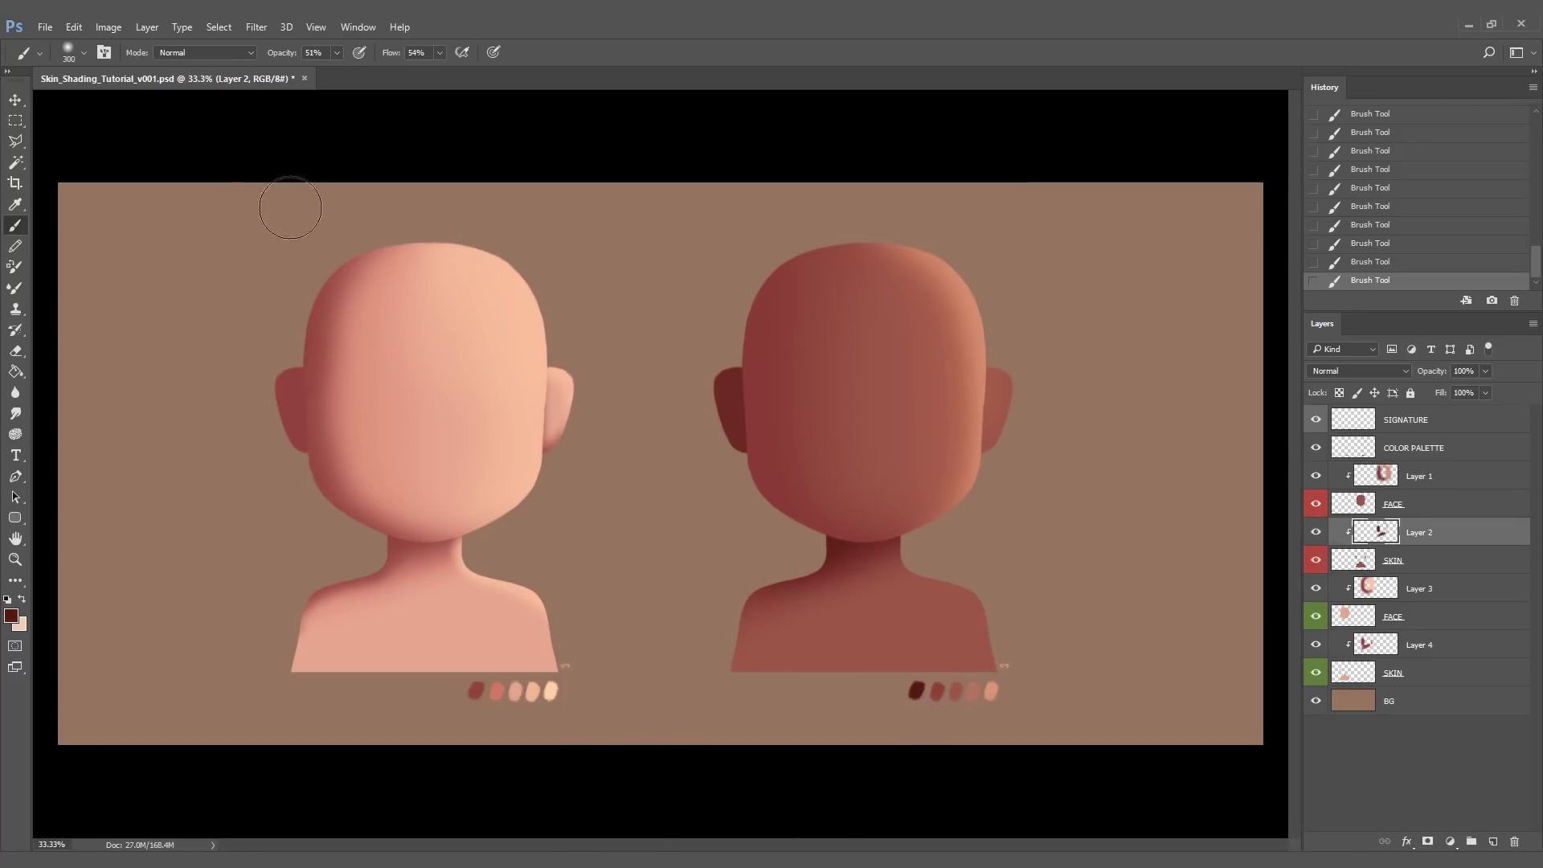
{"action": "right_click", "coordinate": [124, 114]}
{"action": "key", "text": "Escape"}
{"action": "right_click", "coordinate": [114, 131]}
{"action": "double_click", "coordinate": [124, 357]}
{"action": "left_click", "coordinate": [948, 336], "text": "alt"}
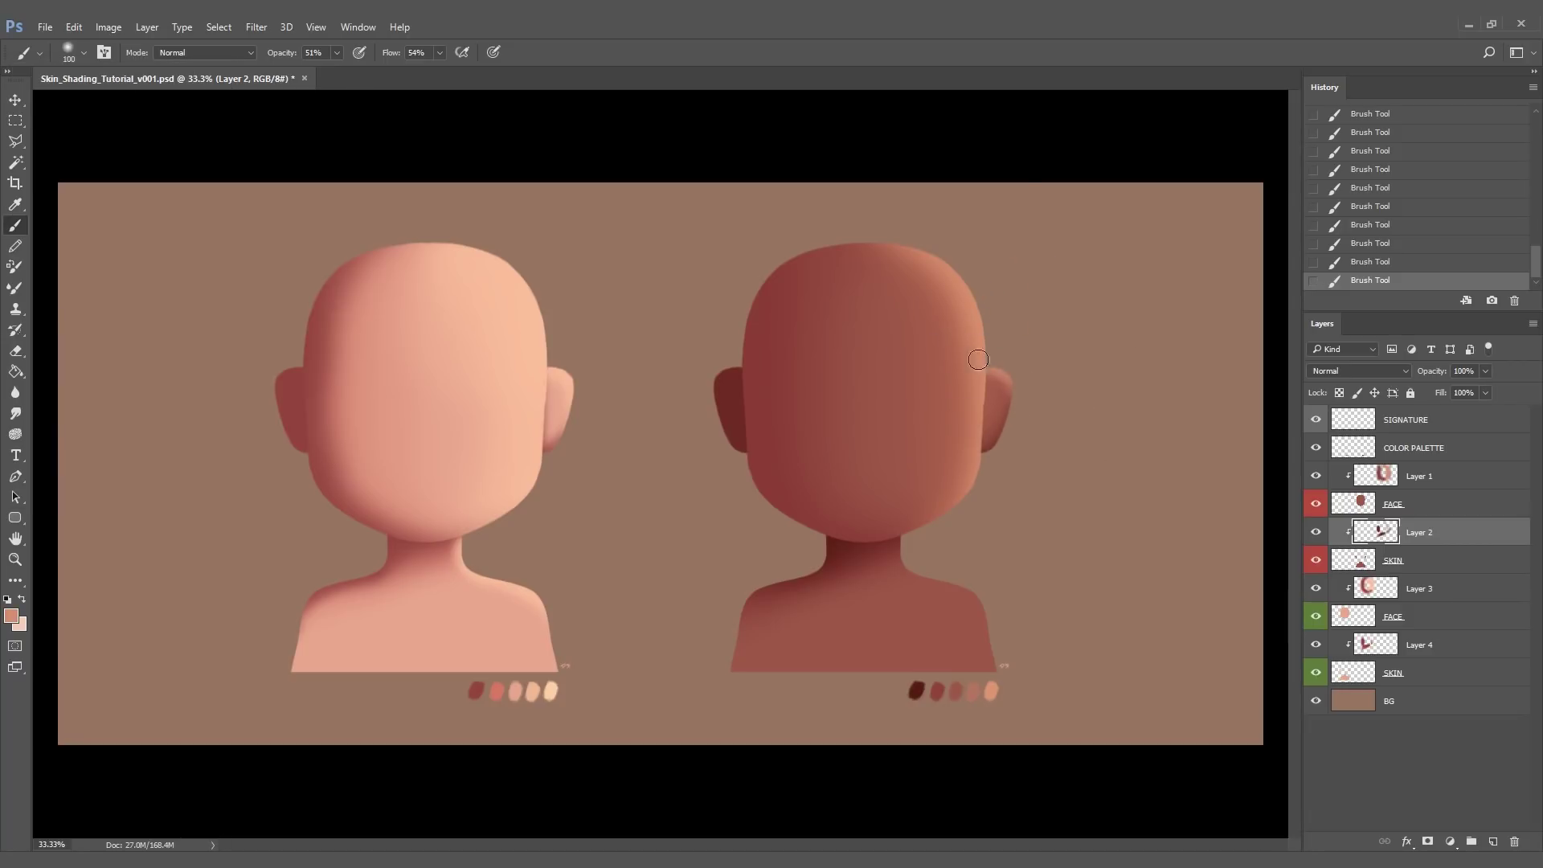
{"action": "left_click_drag", "start_coordinate": [917, 551], "coordinate": [920, 572]}
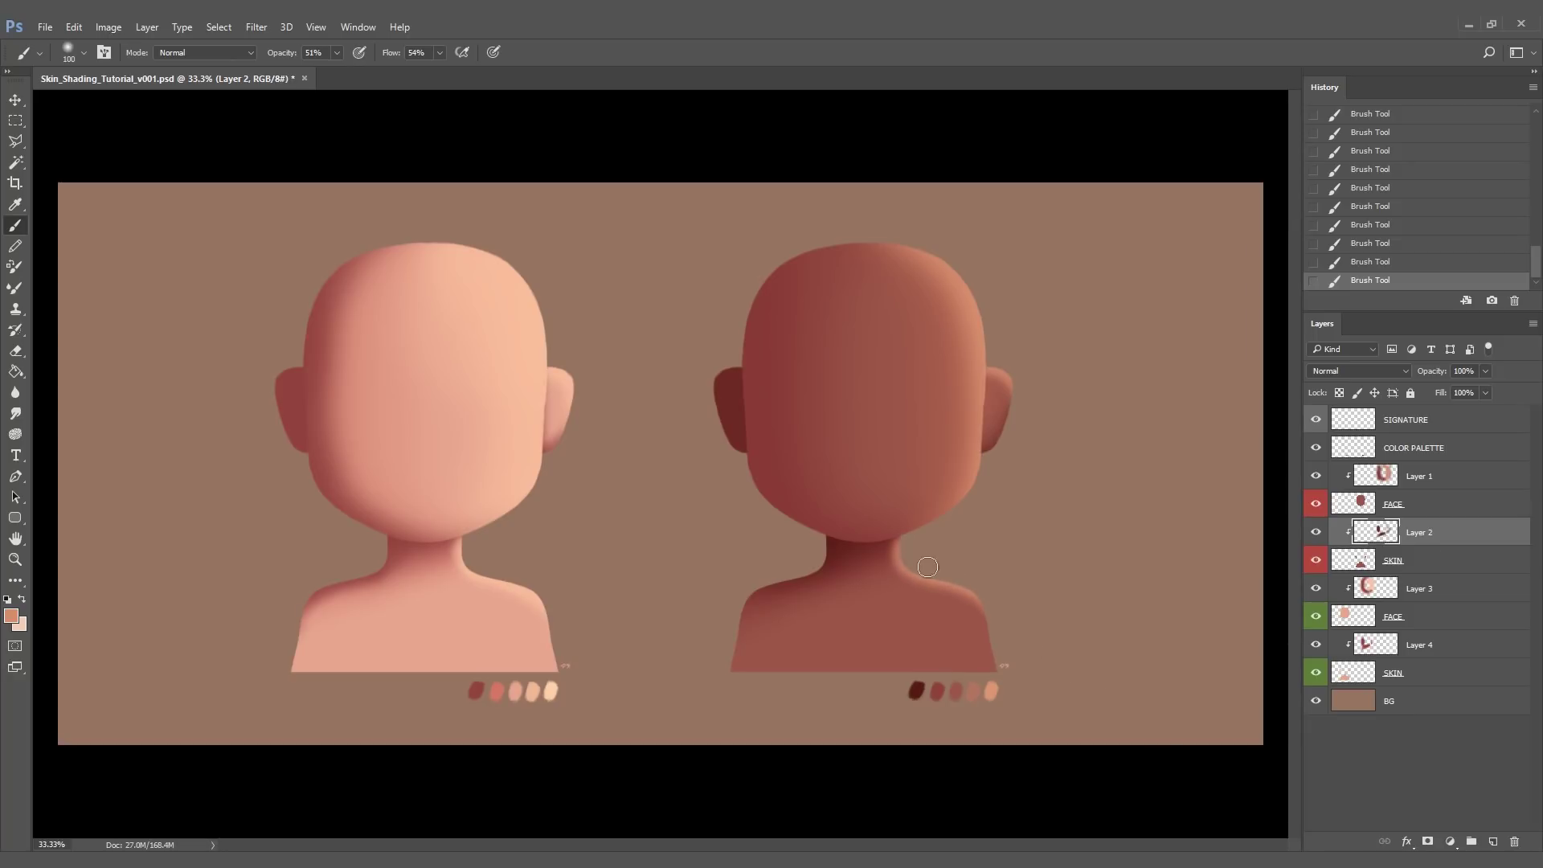
- Sample dark red and raise the brush opacity to 100%, returning to Layer 2
{"action": "left_click", "coordinate": [479, 693], "text": "alt"}
{"action": "left_click", "coordinate": [365, 558], "text": "ctrl"}
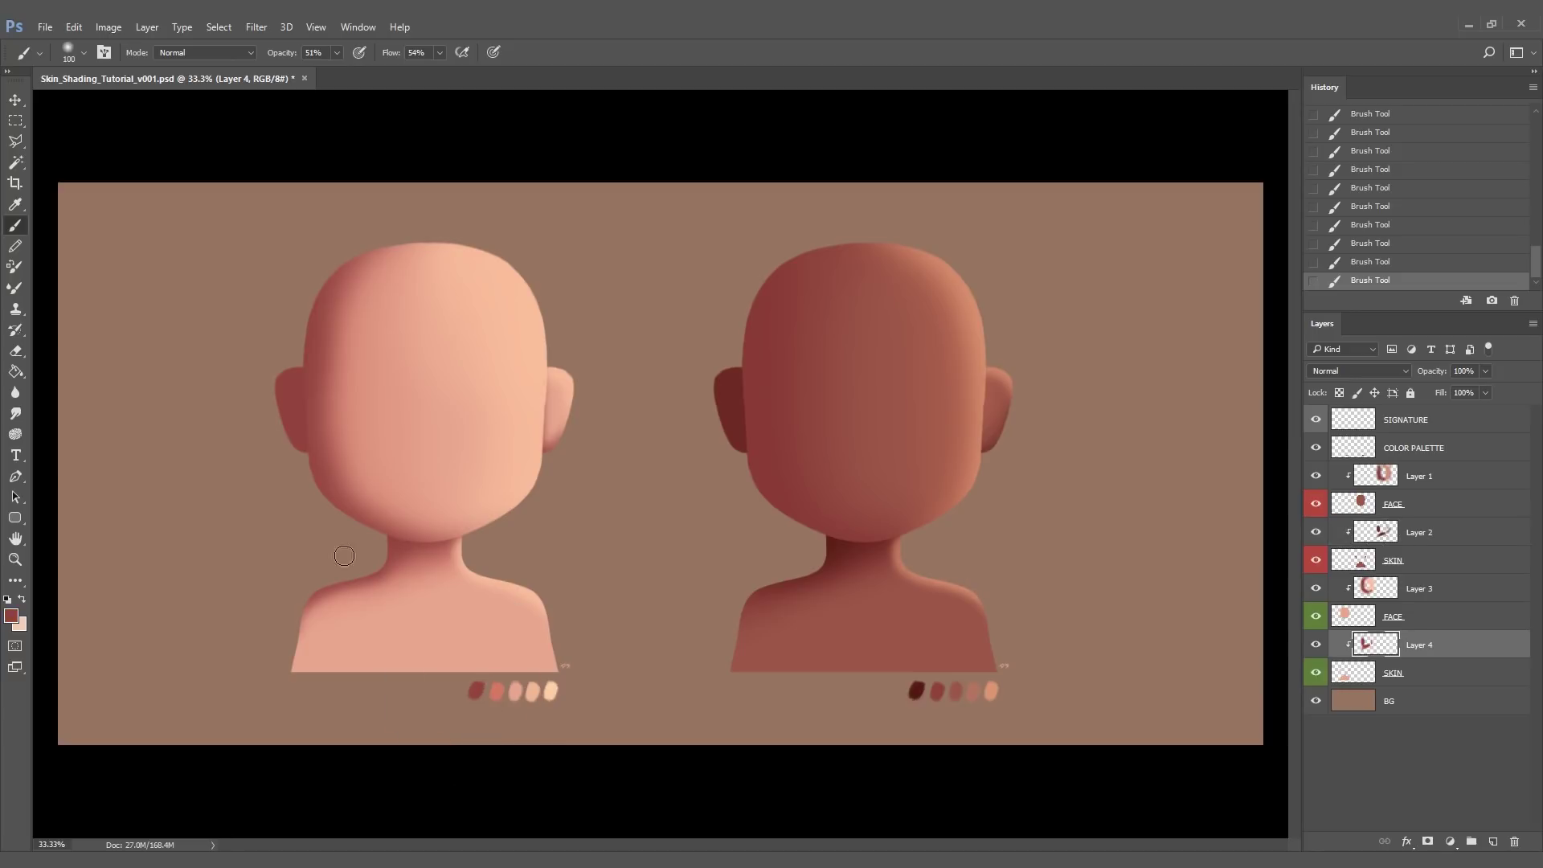
{"action": "left_click", "coordinate": [337, 52]}
{"action": "left_click_drag", "start_coordinate": [336, 69], "coordinate": [413, 578]}
{"action": "left_click", "coordinate": [850, 546], "text": "ctrl"}
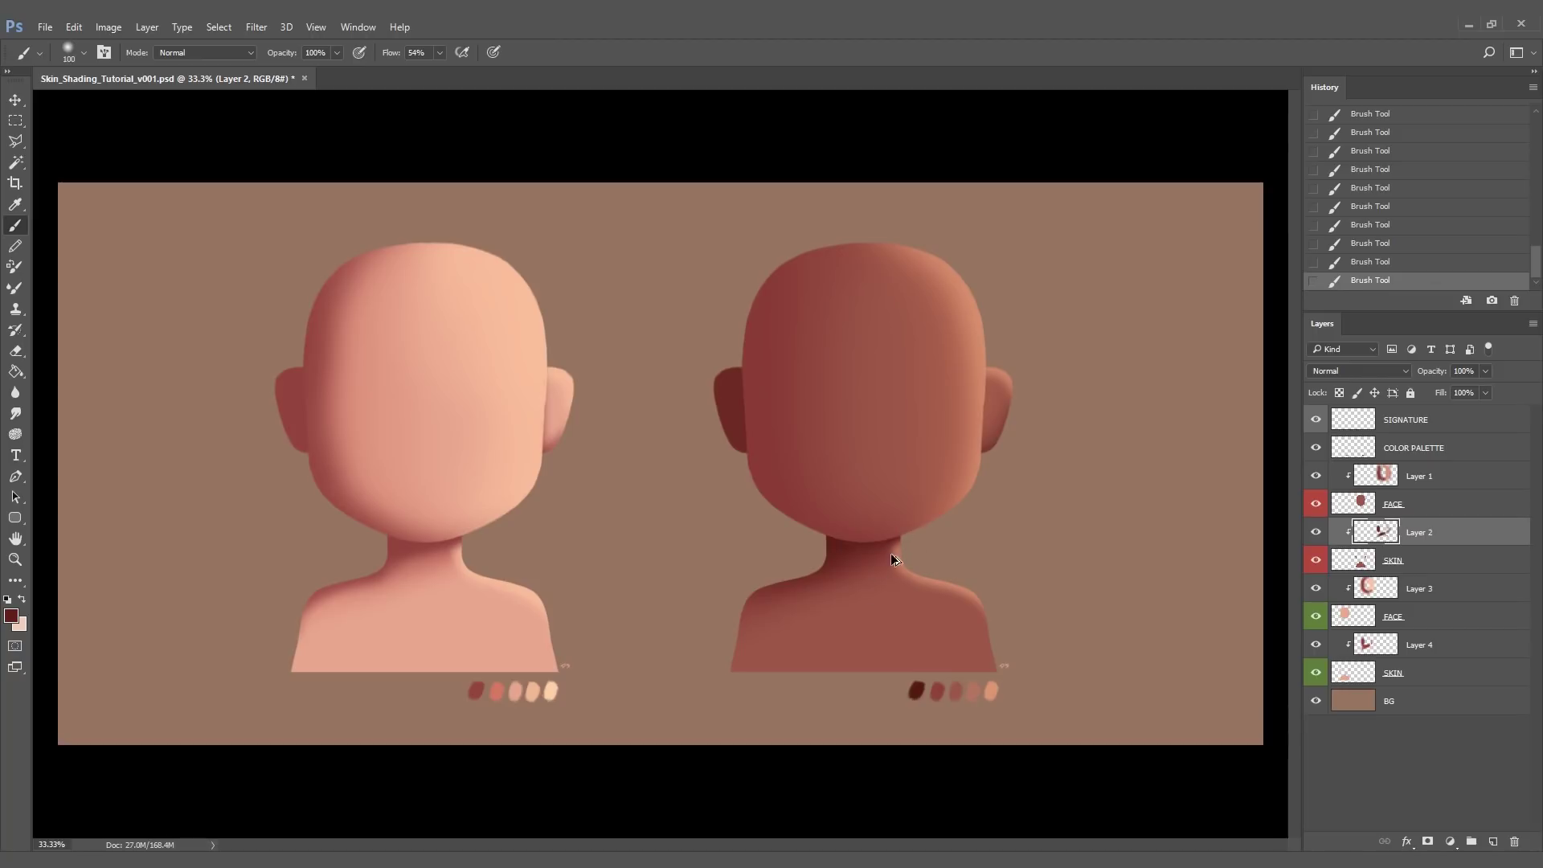
- Set the brush to 48 px and paint a peach highlight along the light face's right edge on Layer 3
{"action": "left_click", "coordinate": [83, 53]}
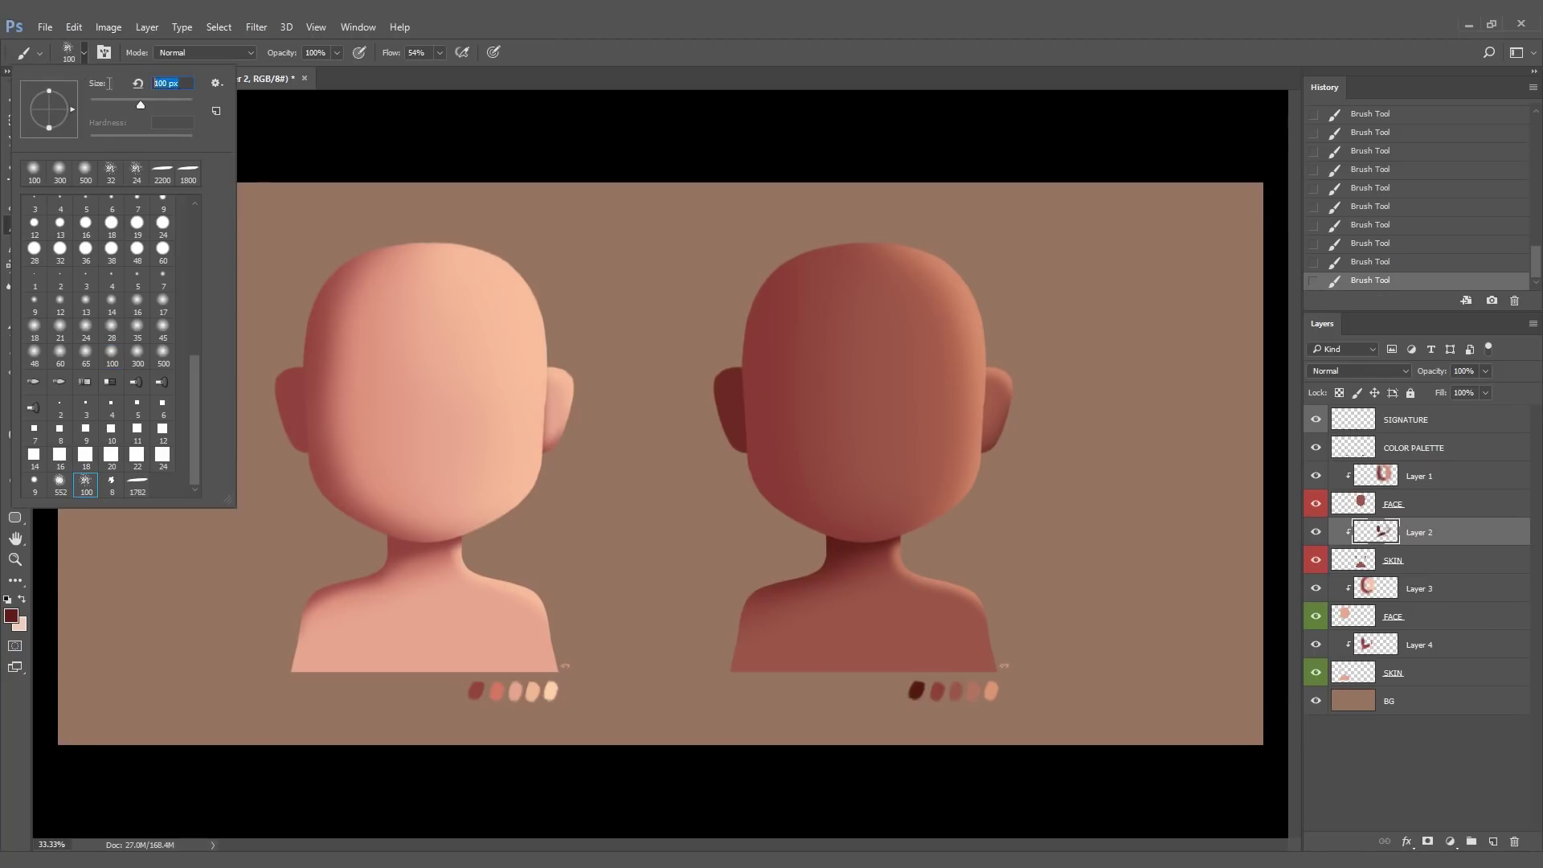
{"action": "left_click", "coordinate": [345, 413]}
{"action": "left_click", "coordinate": [83, 52]}
{"action": "type", "text": "48"}
{"action": "key", "text": "Return"}
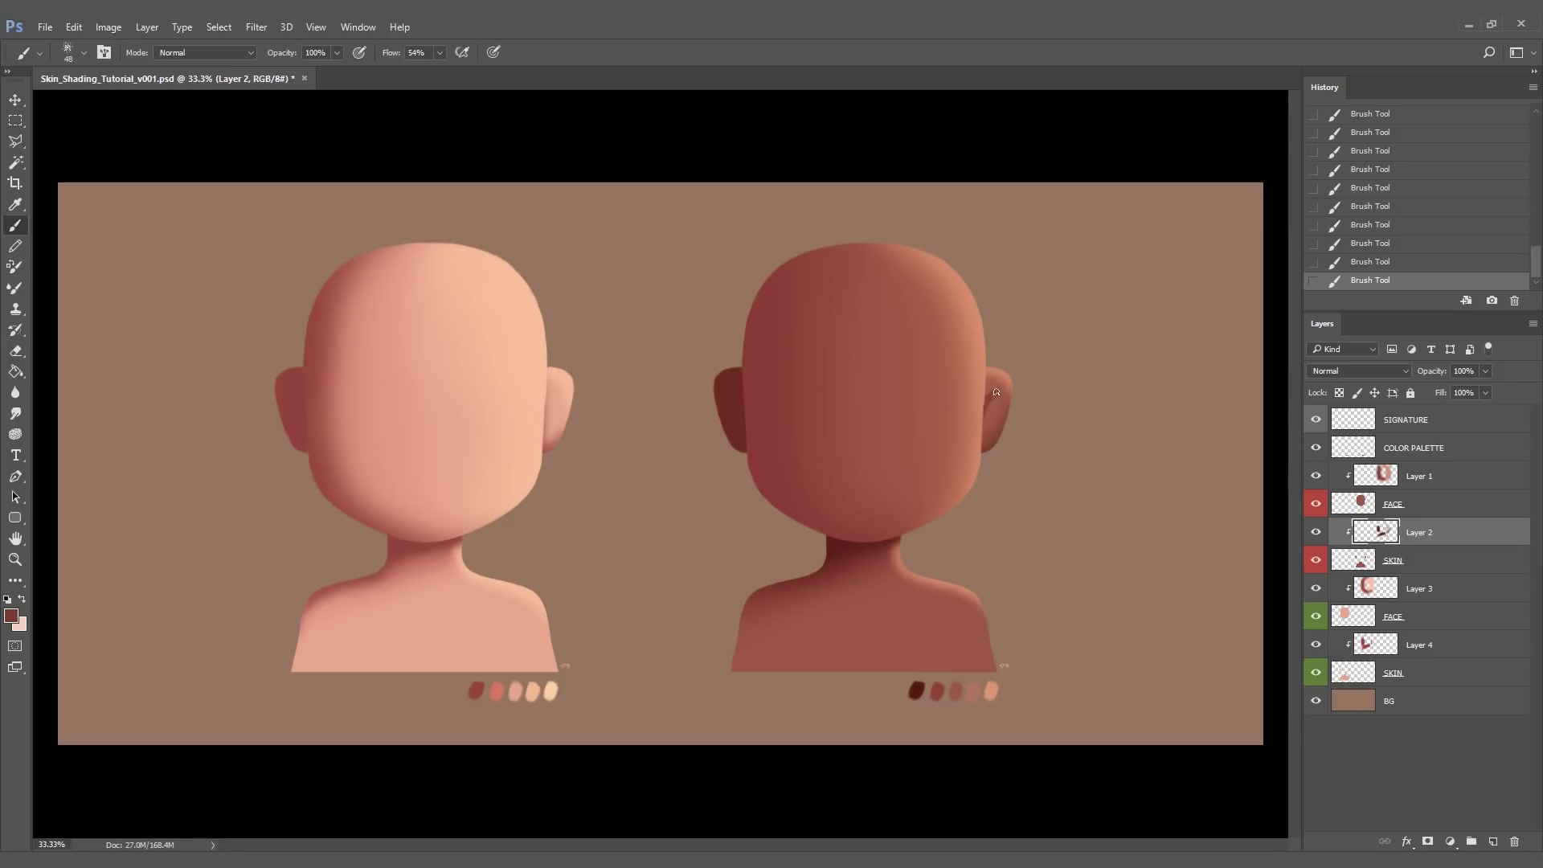
{"action": "left_click", "coordinate": [1335, 586]}
{"action": "key", "text": "alt+bracketleft"}
{"action": "key", "text": "alt+bracketleft"}
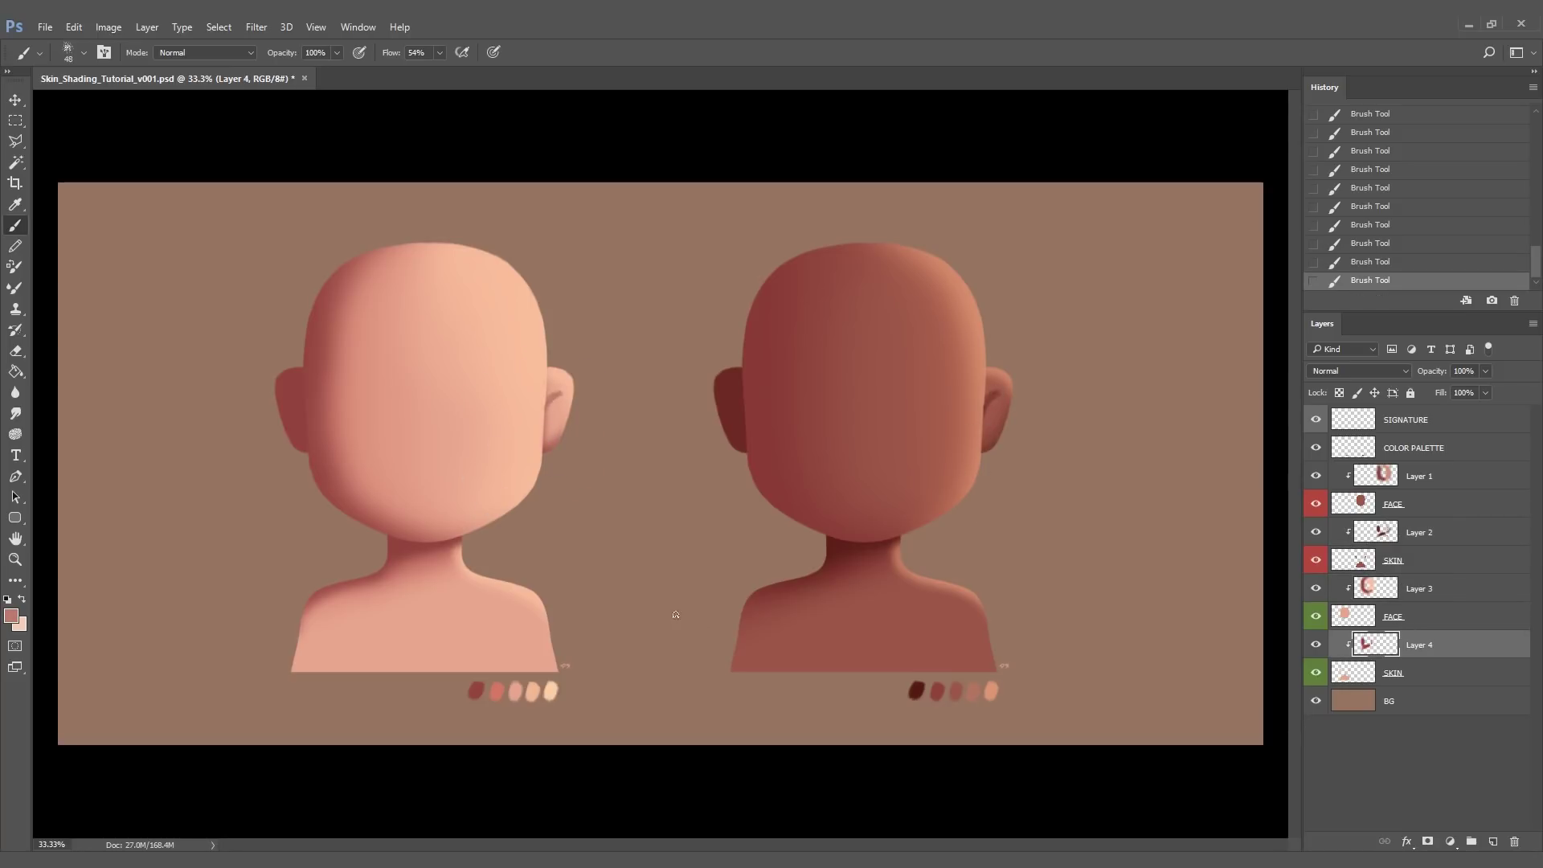
{"action": "key", "text": "alt+bracketright"}
{"action": "key", "text": "alt+bracketright"}
{"action": "left_click", "coordinate": [469, 263], "text": "alt"}
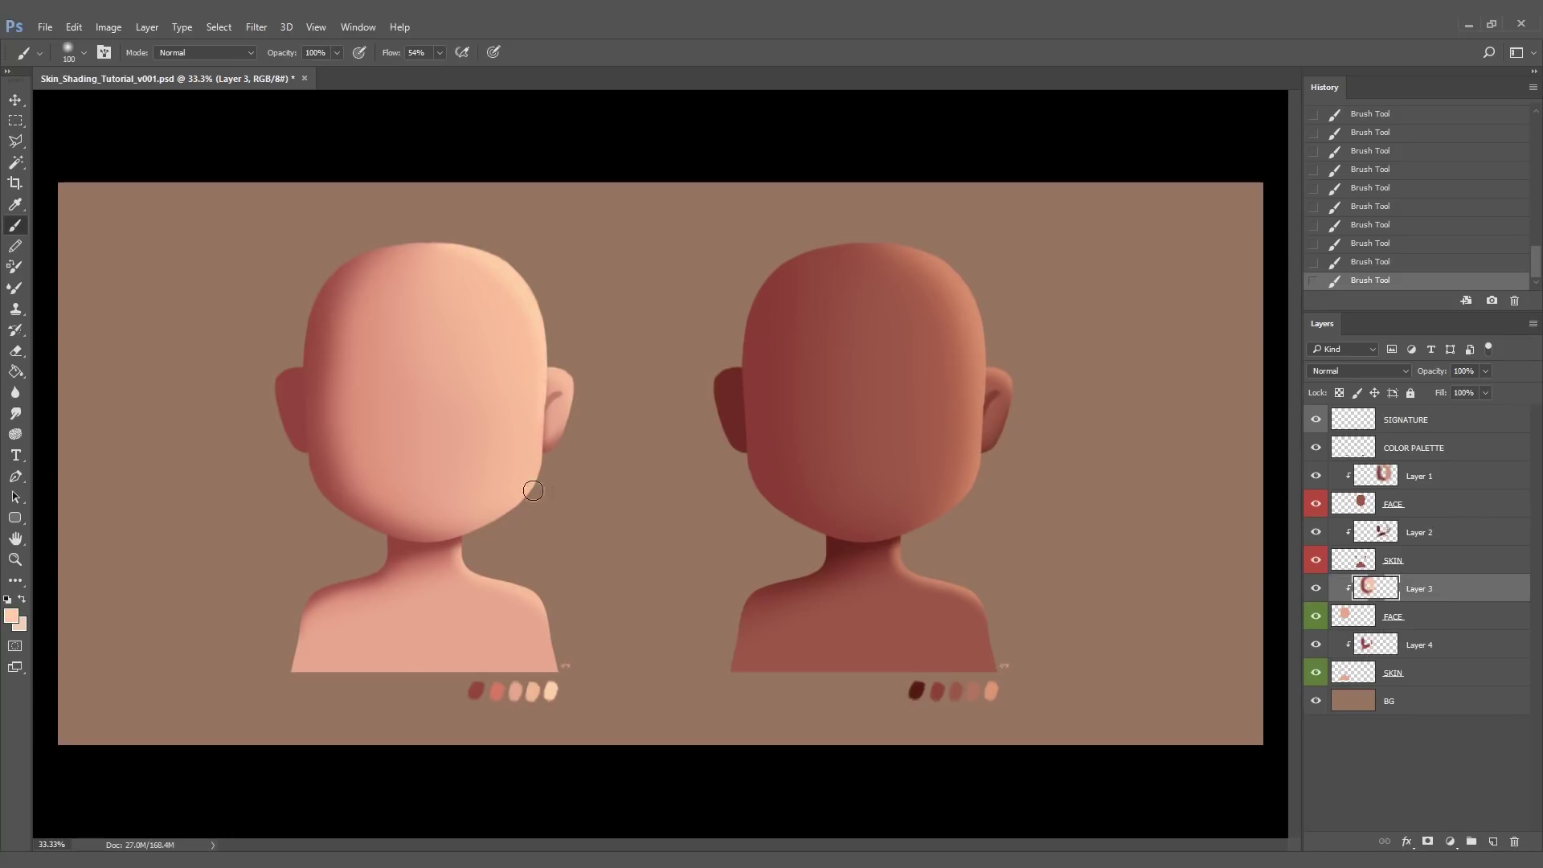
{"action": "left_click_drag", "start_coordinate": [534, 360], "coordinate": [538, 495]}
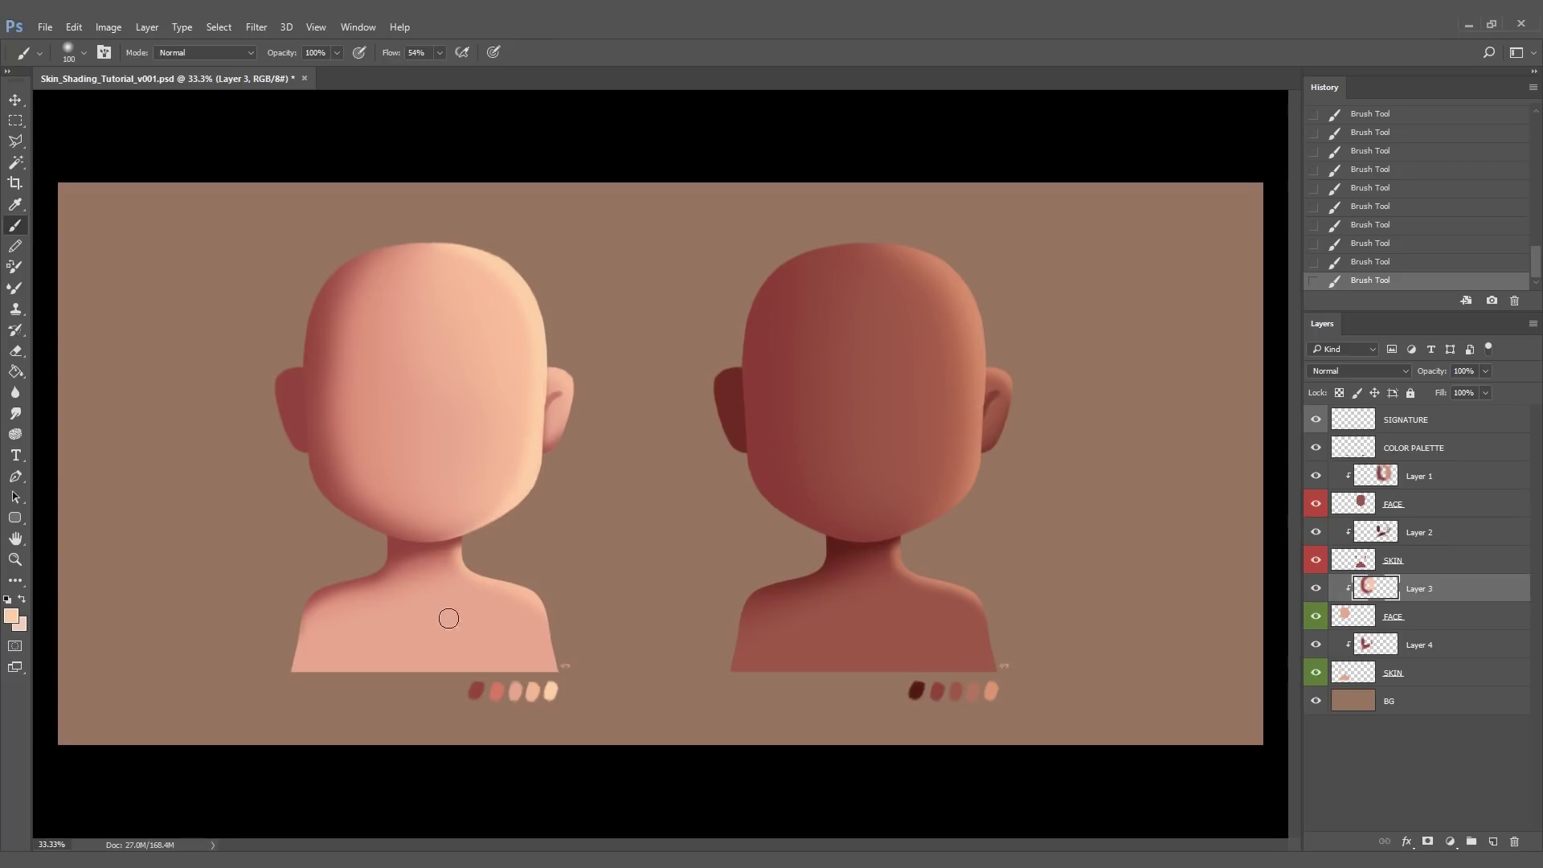
- Add Layer 5 clipped to the light bust's FACE layer and move it above Layer 3
{"action": "left_click", "coordinate": [1418, 480]}
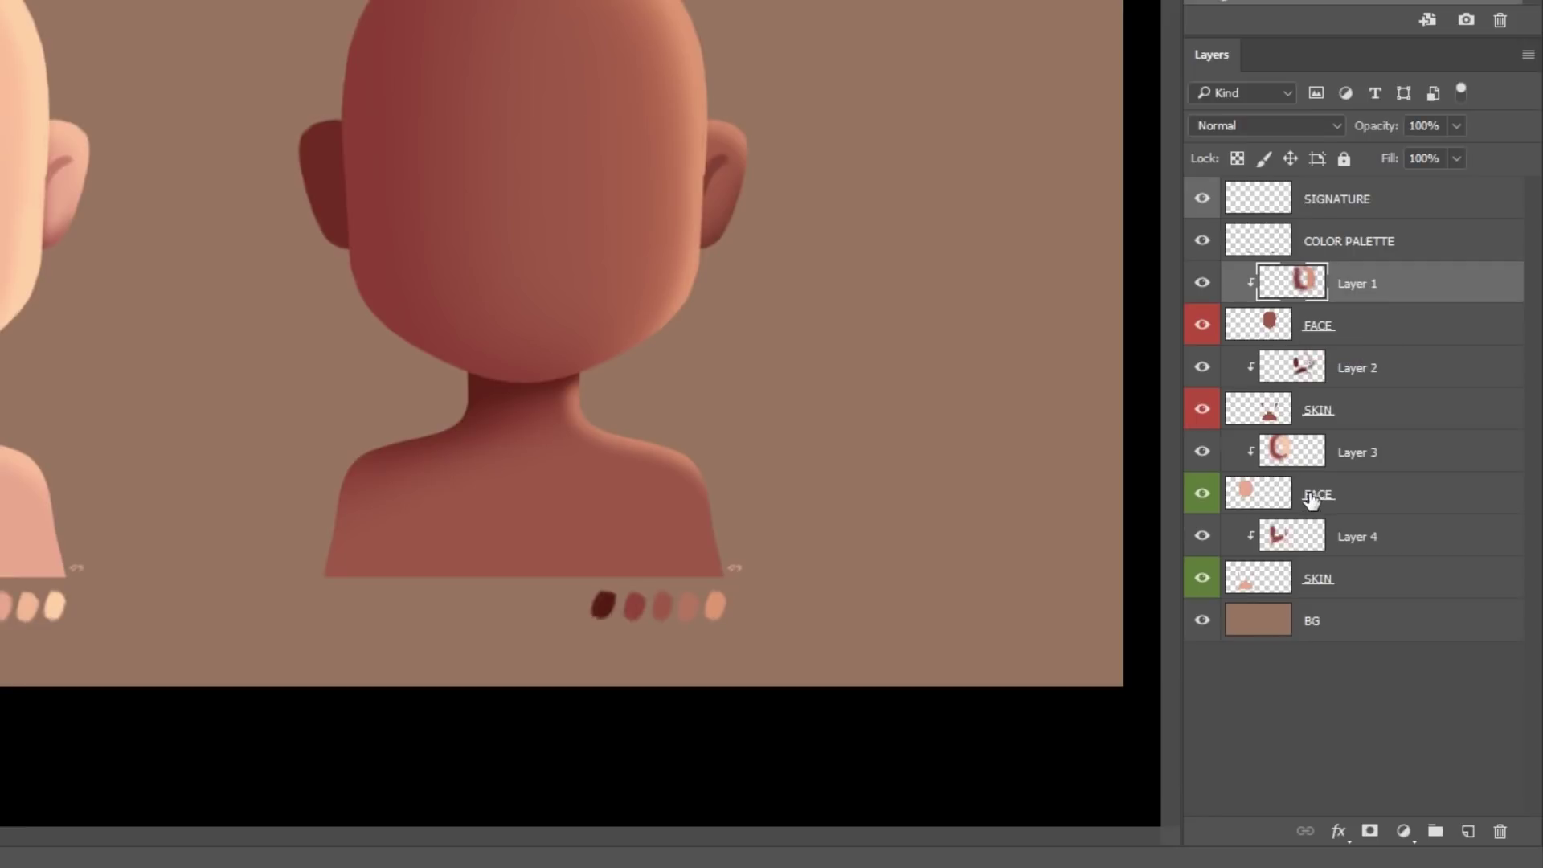
{"action": "left_click", "coordinate": [1316, 497]}
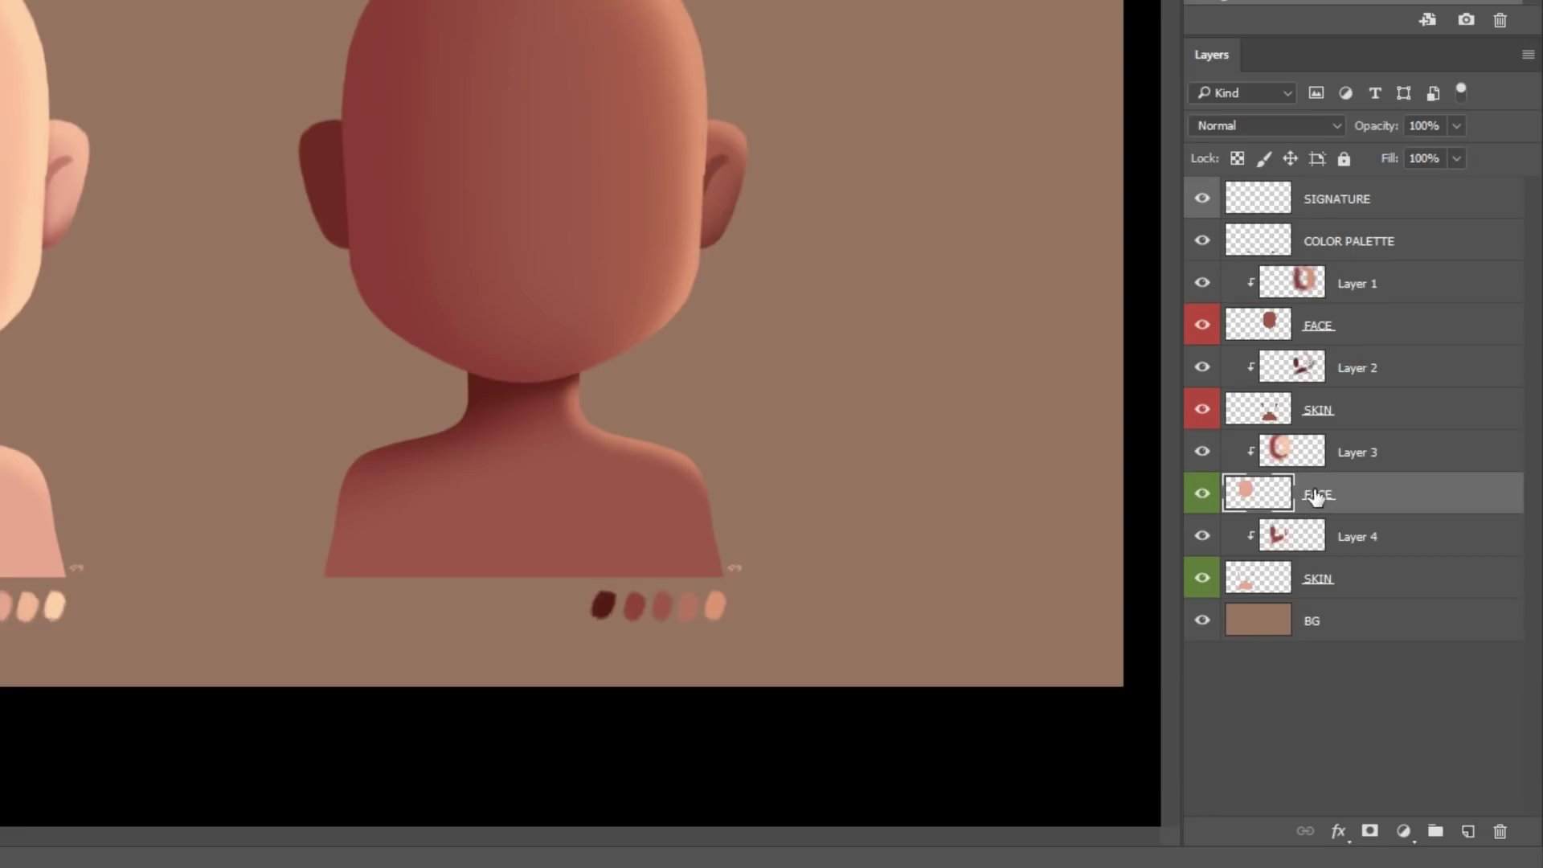
{"action": "left_click", "coordinate": [1468, 832]}
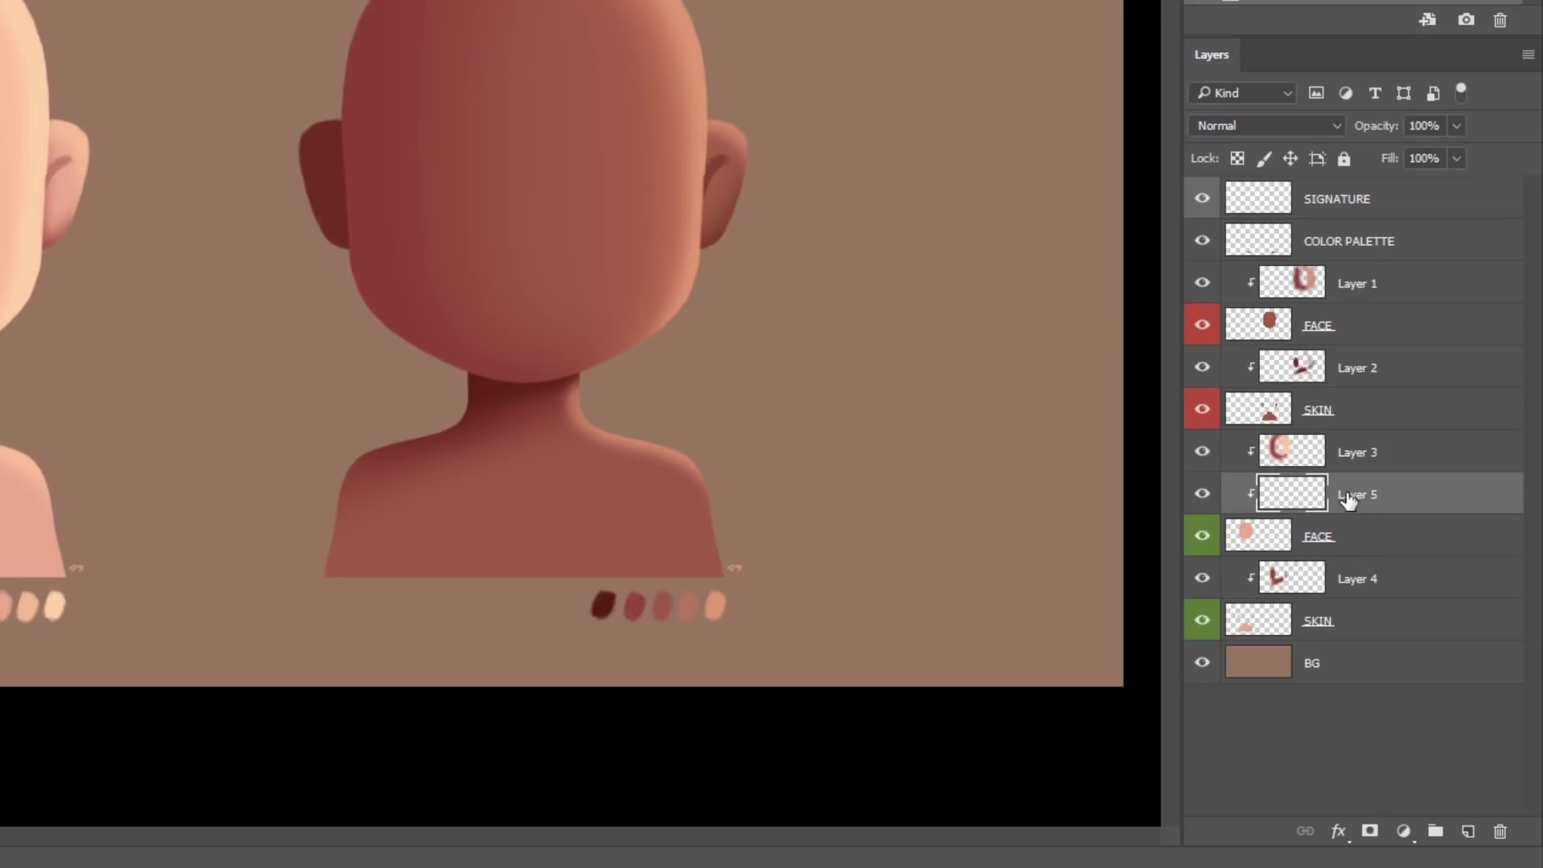
{"action": "mouse_move", "coordinate": [1346, 500]}
{"action": "left_mouse_down"}
{"action": "mouse_move", "coordinate": [1359, 448]}
{"action": "mouse_move", "coordinate": [1342, 428]}
{"action": "mouse_move", "coordinate": [1317, 479]}
{"action": "left_mouse_up"}
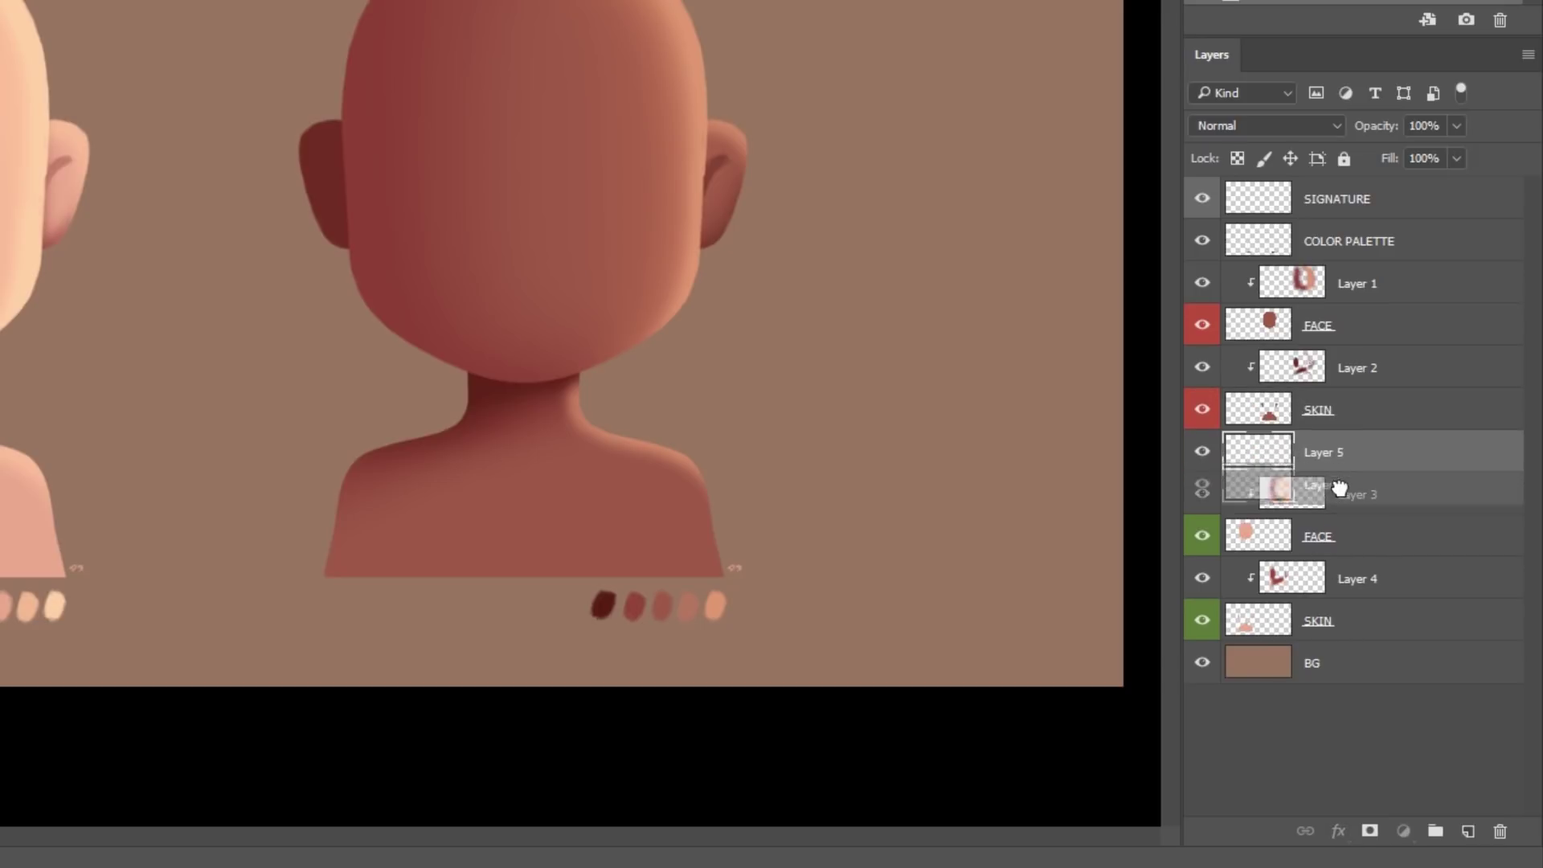
{"action": "mouse_move", "coordinate": [1332, 454]}
{"action": "left_mouse_down"}
{"action": "mouse_move", "coordinate": [1343, 494]}
{"action": "mouse_move", "coordinate": [1349, 443]}
{"action": "mouse_move", "coordinate": [1355, 472]}
{"action": "left_mouse_up"}
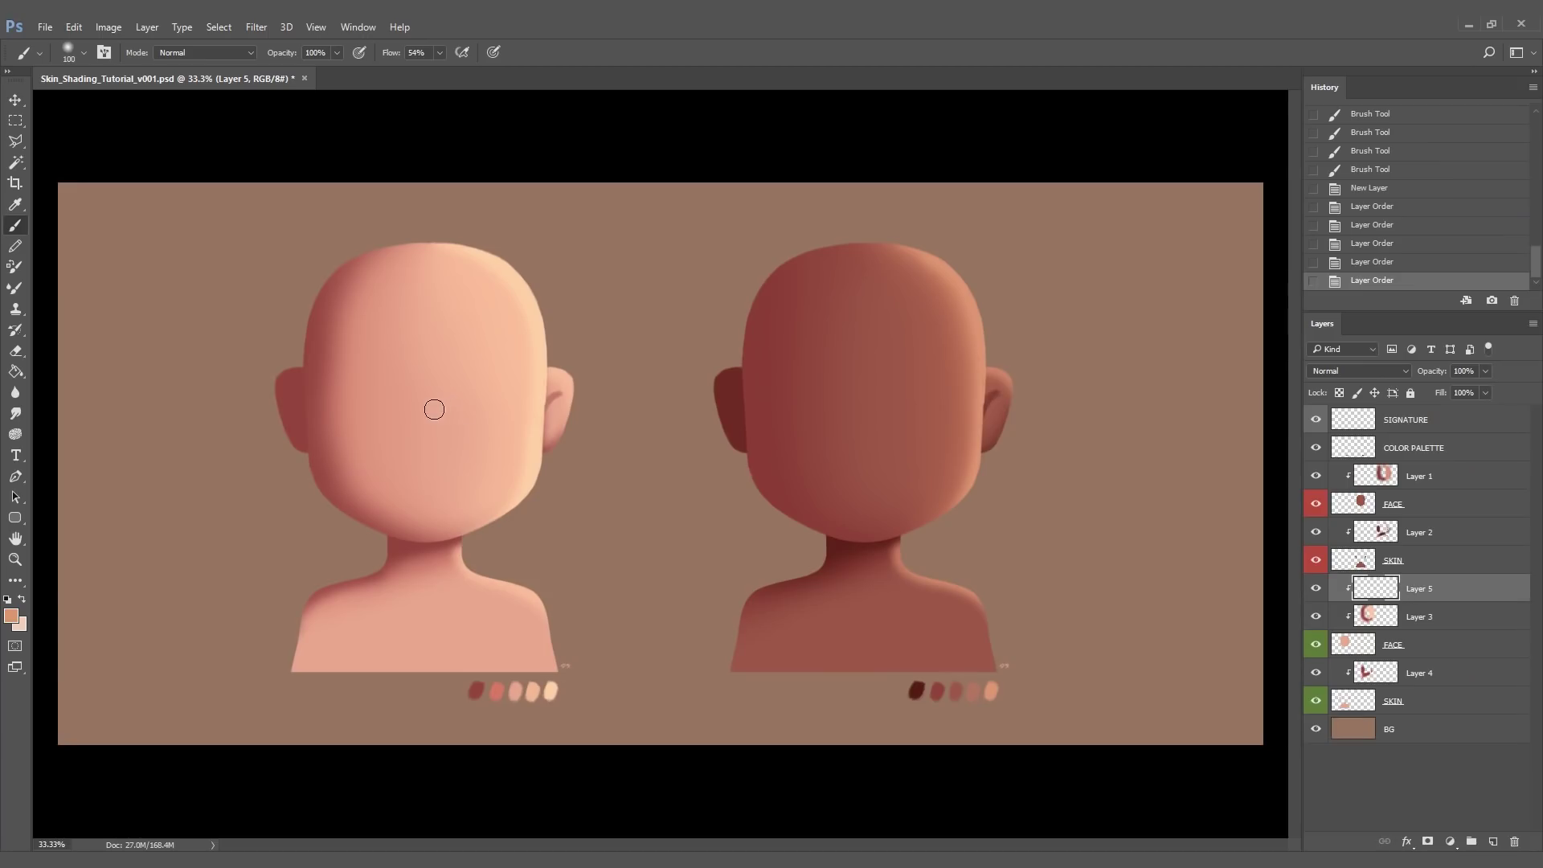
- With a smaller brush, shade the light head's jaw and left edge, undoing stray strokes
{"action": "key", "text": "bracketleft"}
{"action": "key", "text": "bracketleft"}
{"action": "key", "text": "bracketleft"}
{"action": "mouse_move", "coordinate": [308, 465]}
{"action": "left_mouse_down"}
{"action": "mouse_move", "coordinate": [344, 513]}
{"action": "mouse_move", "coordinate": [316, 500]}
{"action": "mouse_move", "coordinate": [361, 521]}
{"action": "left_mouse_up"}
{"action": "left_click", "coordinate": [407, 551]}
{"action": "left_click_drag", "start_coordinate": [318, 283], "coordinate": [309, 375]}
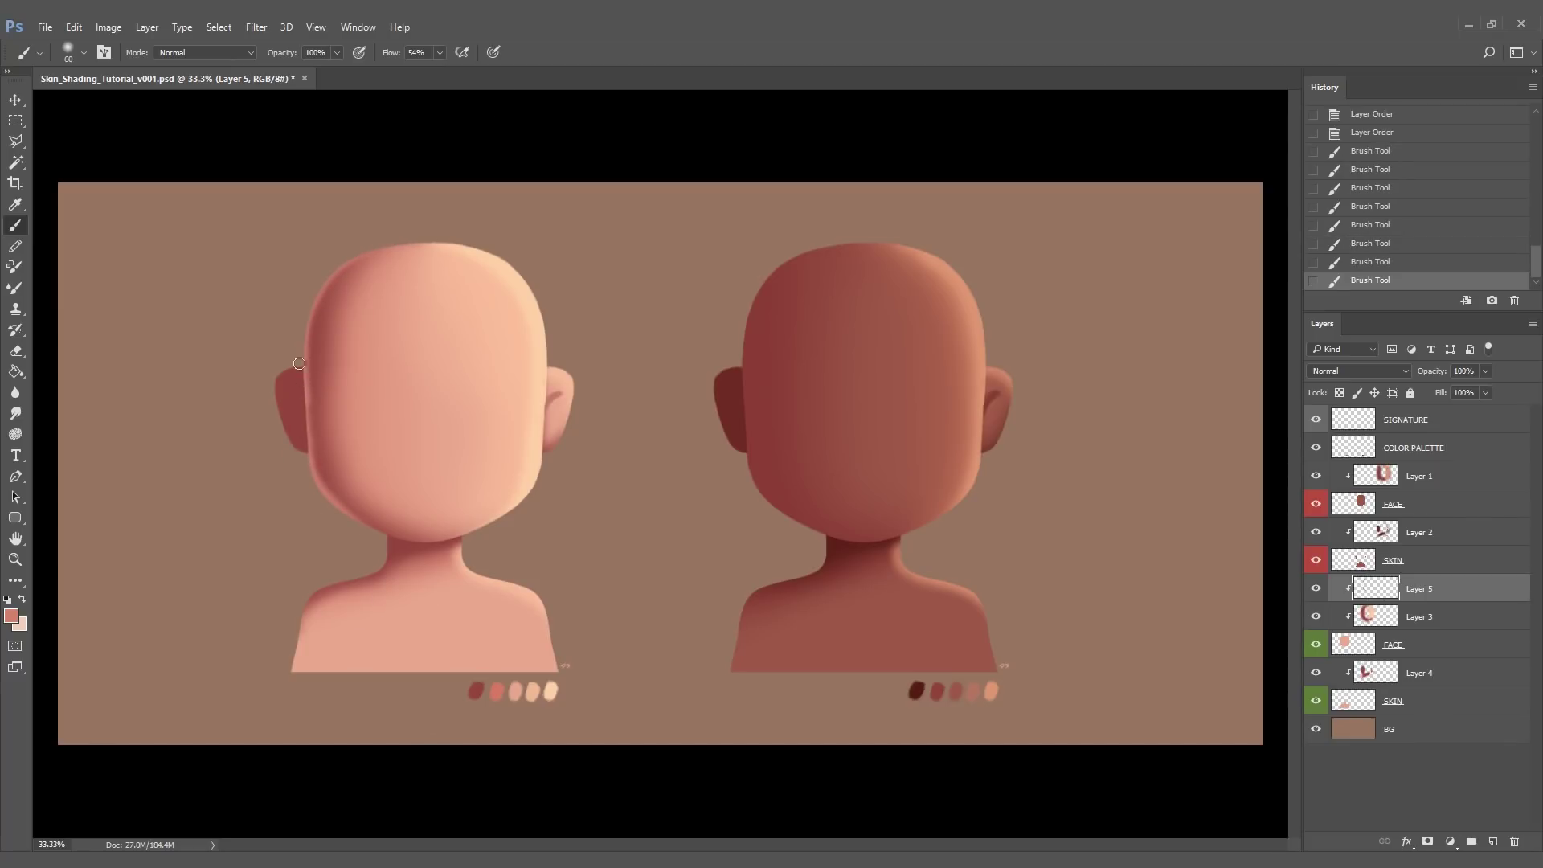
{"action": "key", "text": "ctrl+alt+z"}
{"action": "key", "text": "ctrl+alt+z"}
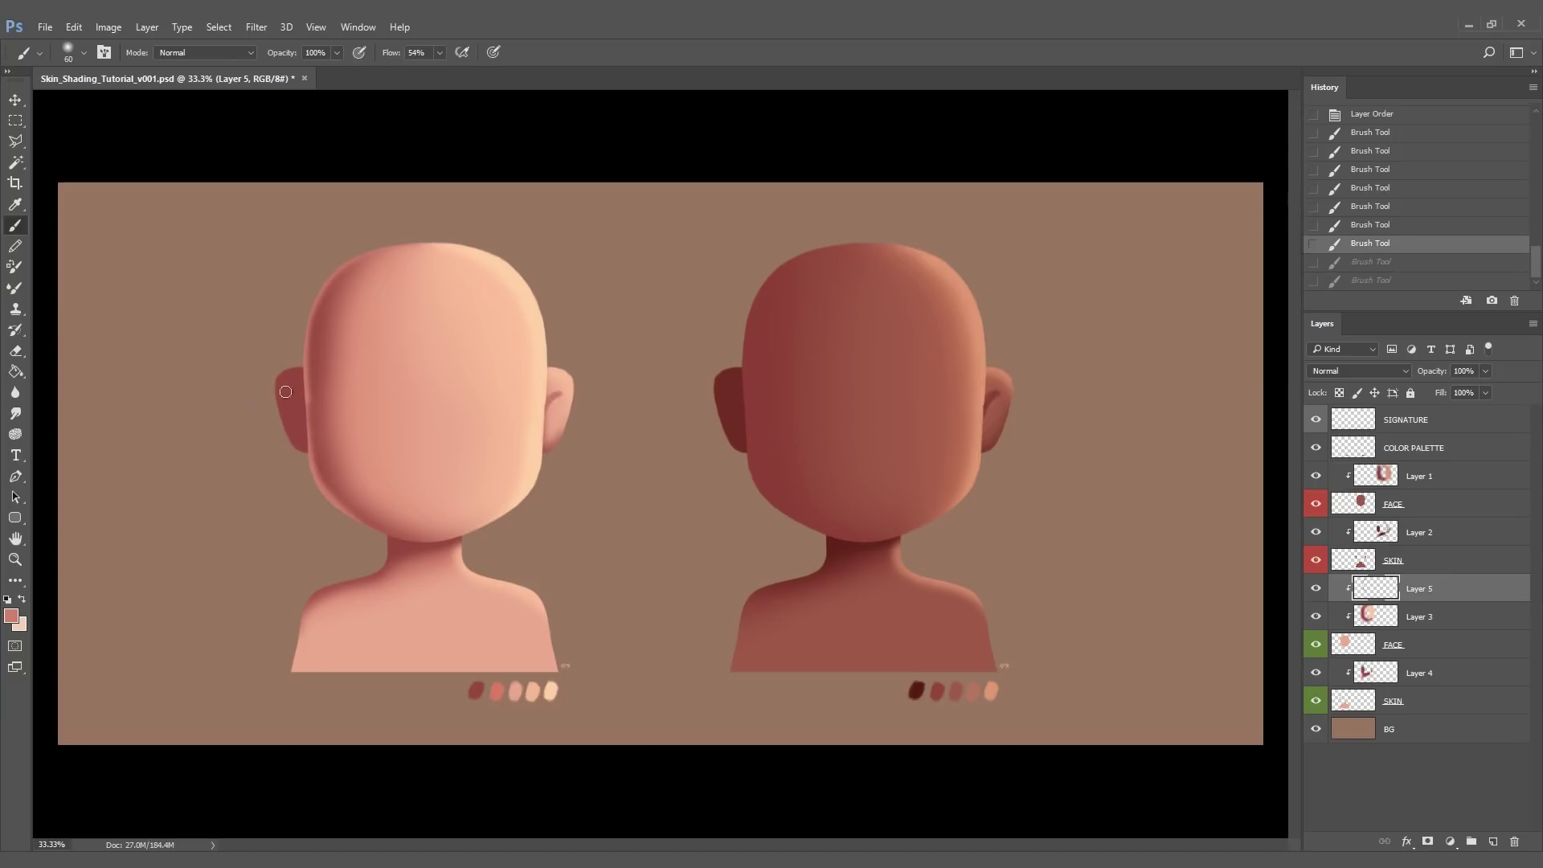
{"action": "left_click", "coordinate": [229, 460]}
- Erase excess shading on the light head's edge and add a new layer above Layer 4
{"action": "left_click", "coordinate": [17, 350]}
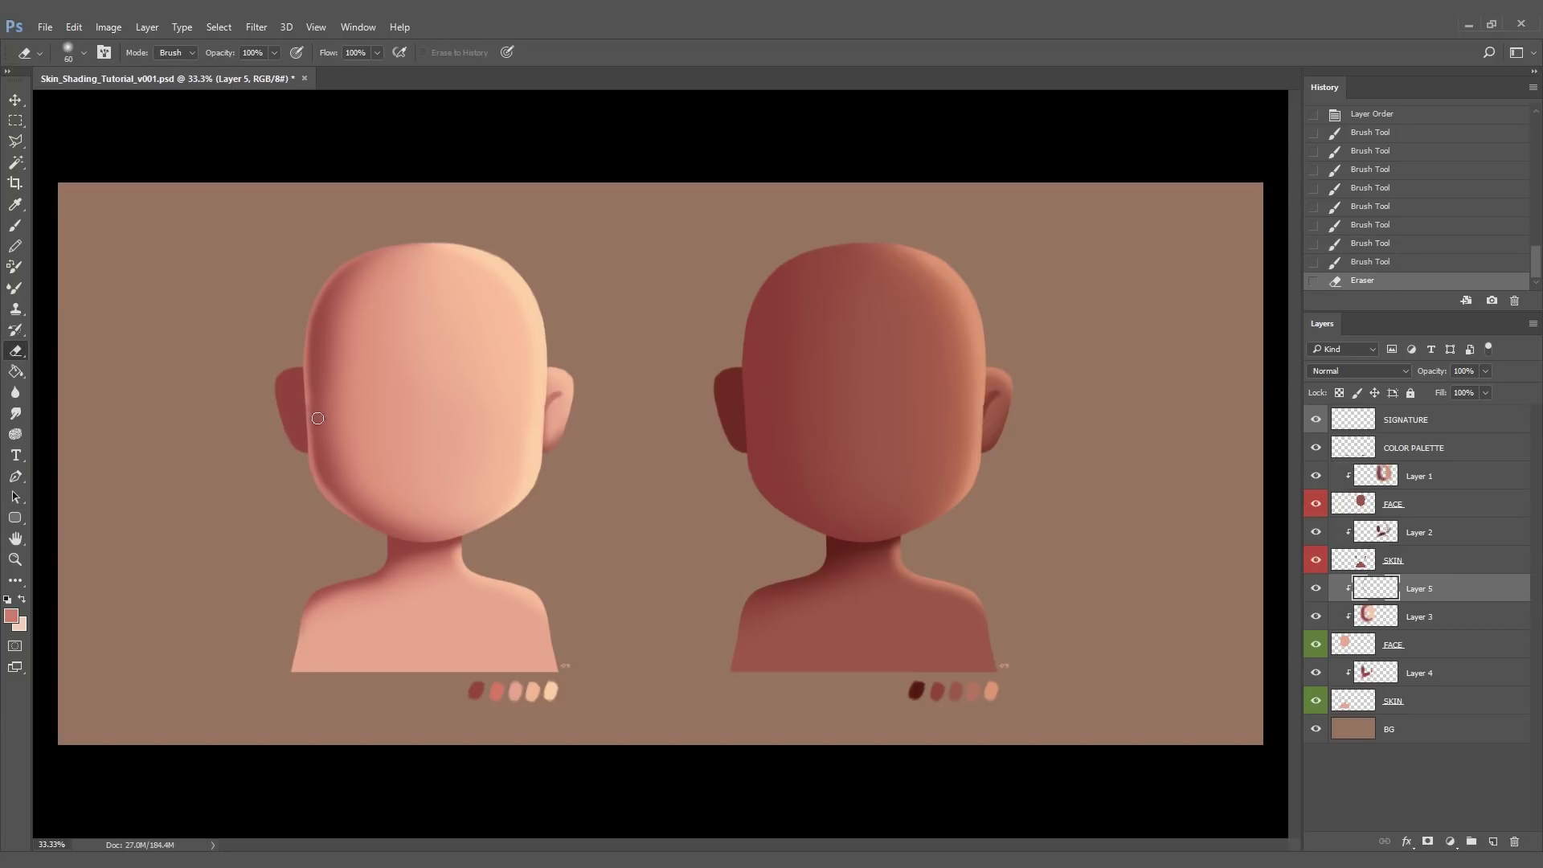
{"action": "left_click_drag", "start_coordinate": [321, 389], "coordinate": [324, 441]}
{"action": "left_click", "coordinate": [20, 229]}
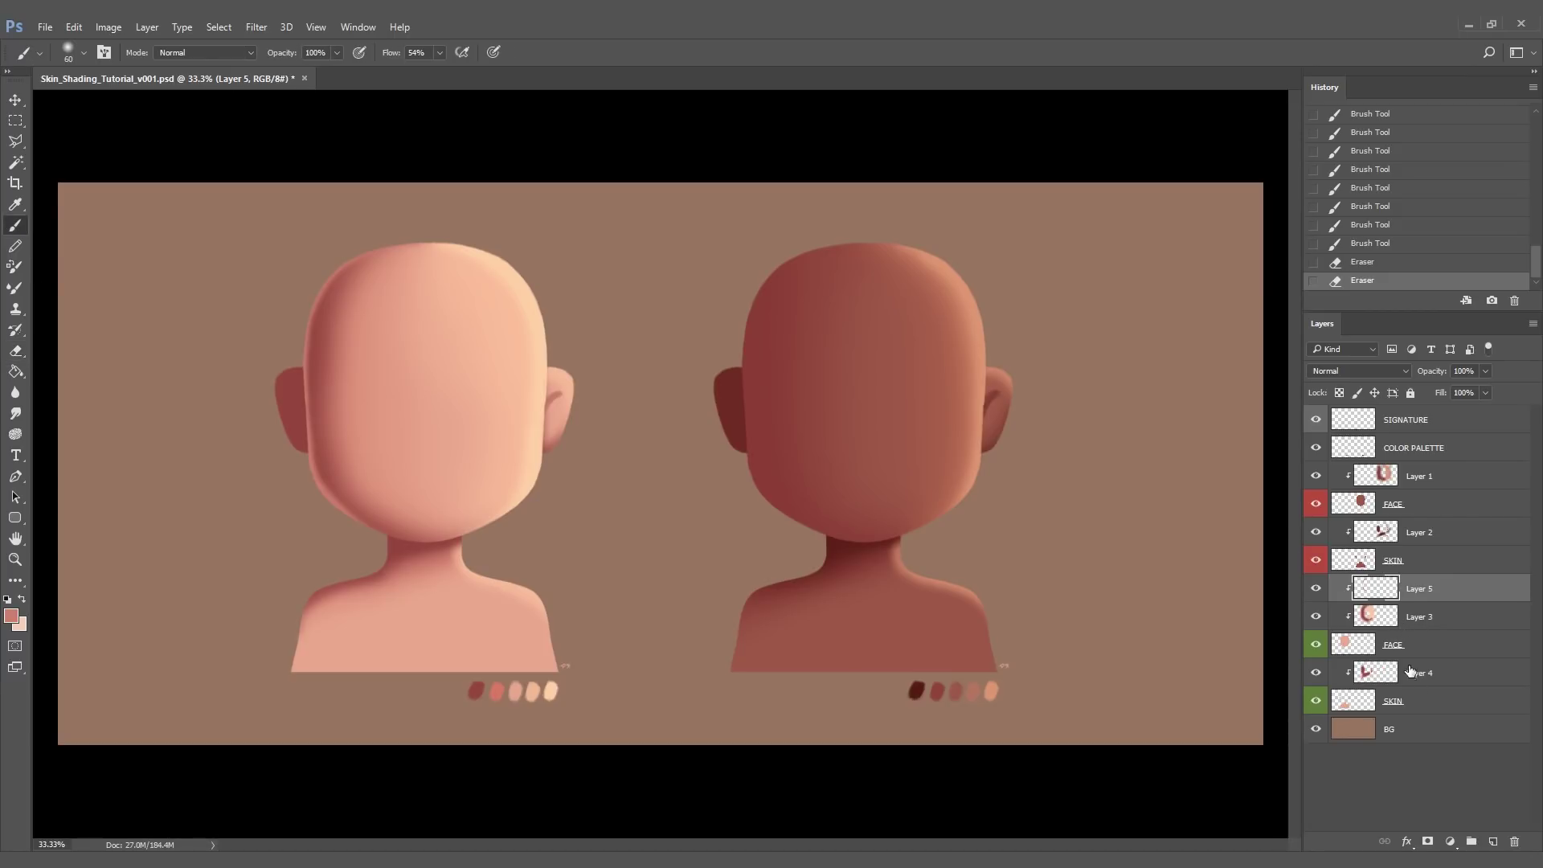
{"action": "left_click", "coordinate": [1421, 674]}
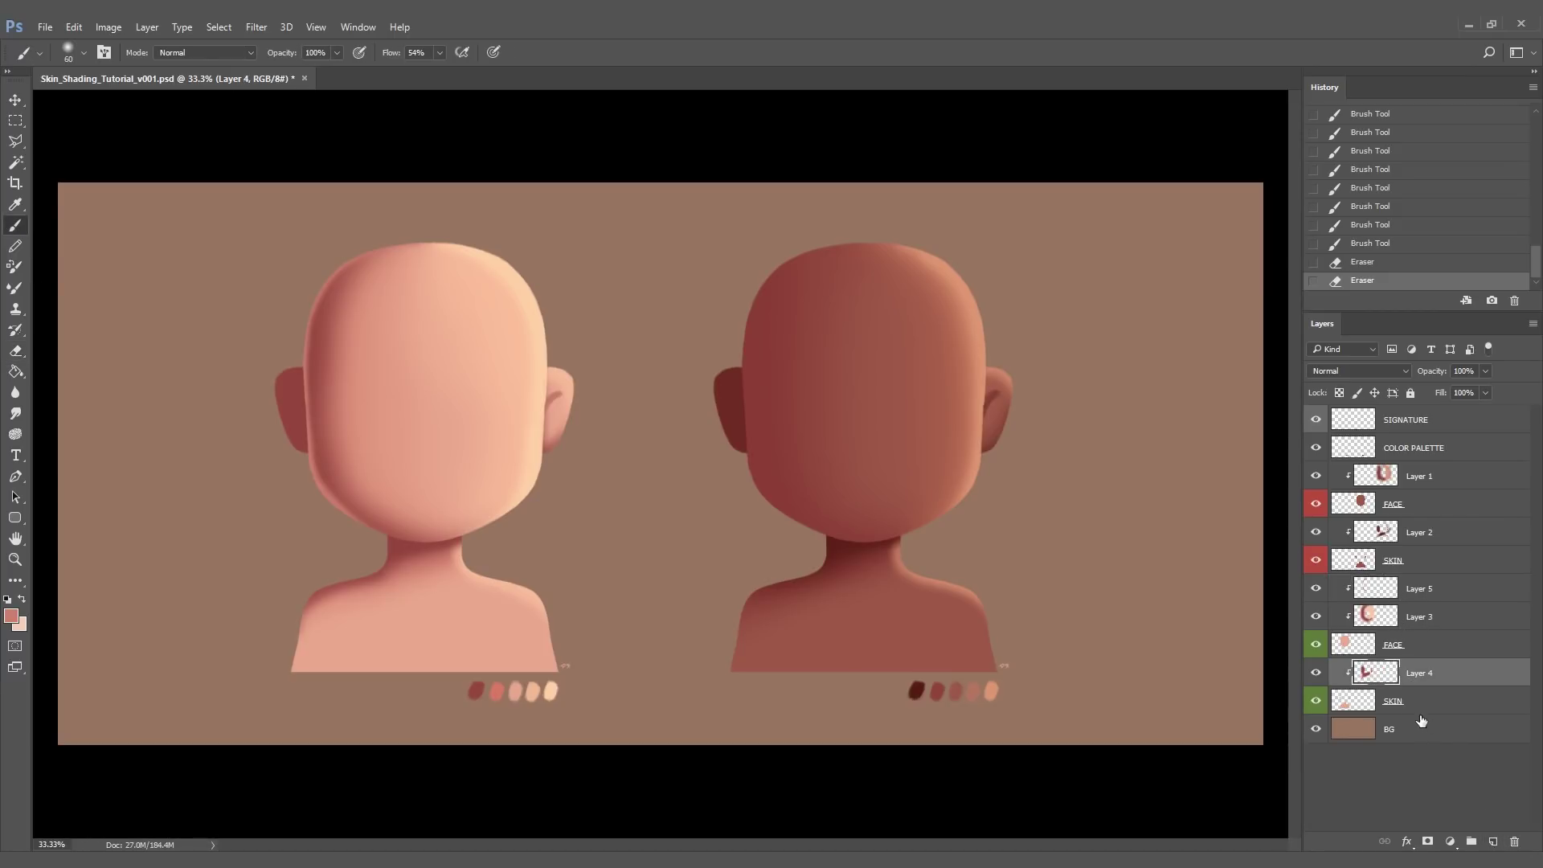
{"action": "key", "text": "ctrl+shift+alt+n"}
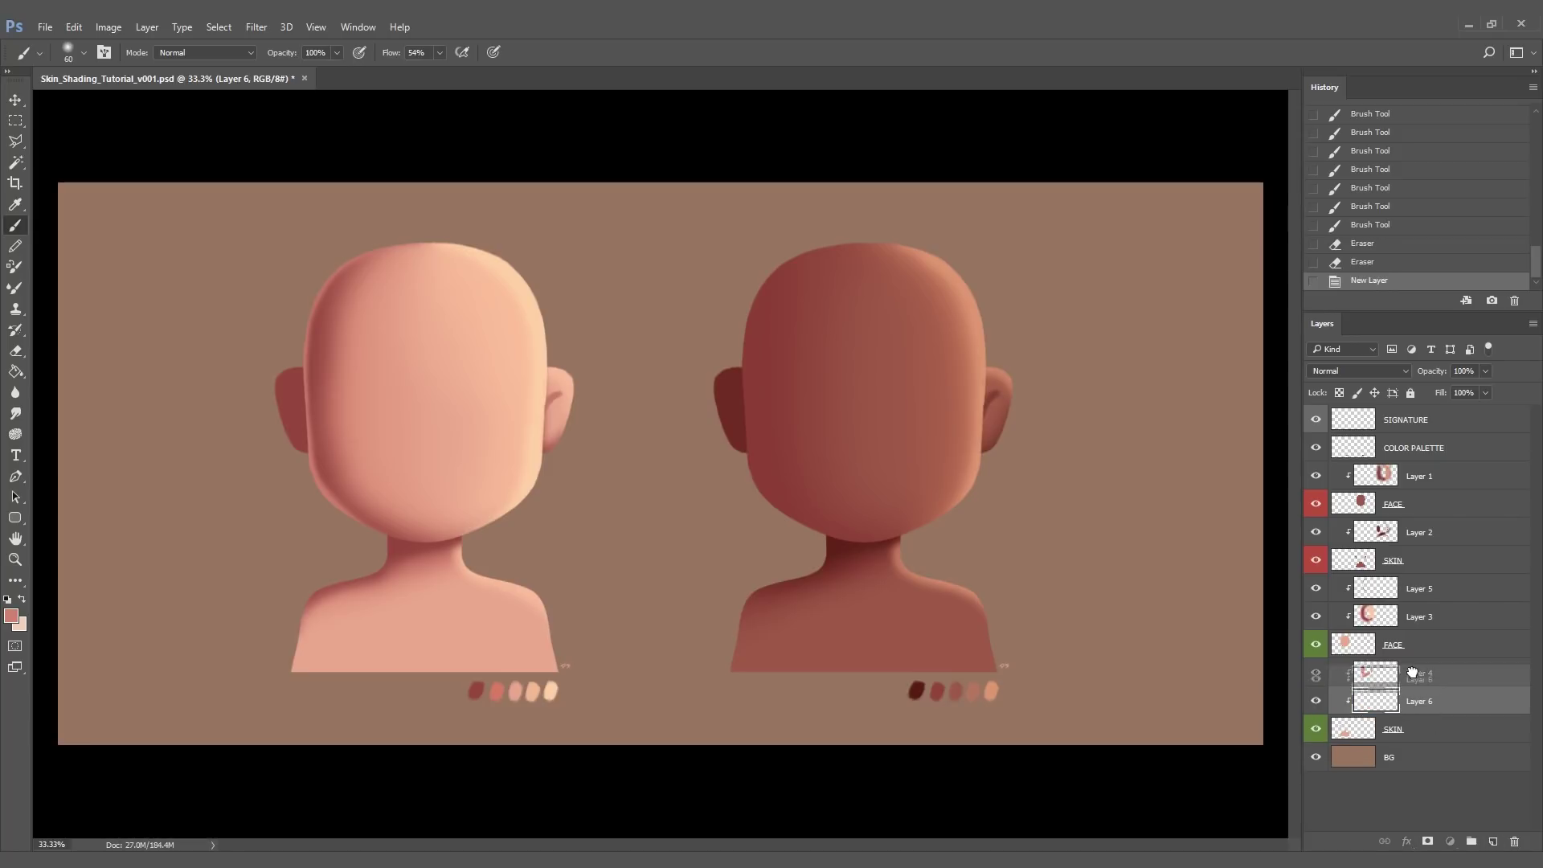
- Shade the light bust's neck and shoulder on clipped Layer 6, then add Layer 7 above Layer 1
{"action": "left_click_drag", "start_coordinate": [1411, 702], "coordinate": [1392, 657]}
{"action": "mouse_move", "coordinate": [378, 562]}
{"action": "left_mouse_down"}
{"action": "mouse_move", "coordinate": [363, 619]}
{"action": "mouse_move", "coordinate": [382, 617]}
{"action": "left_mouse_up"}
{"action": "left_click", "coordinate": [1407, 506]}
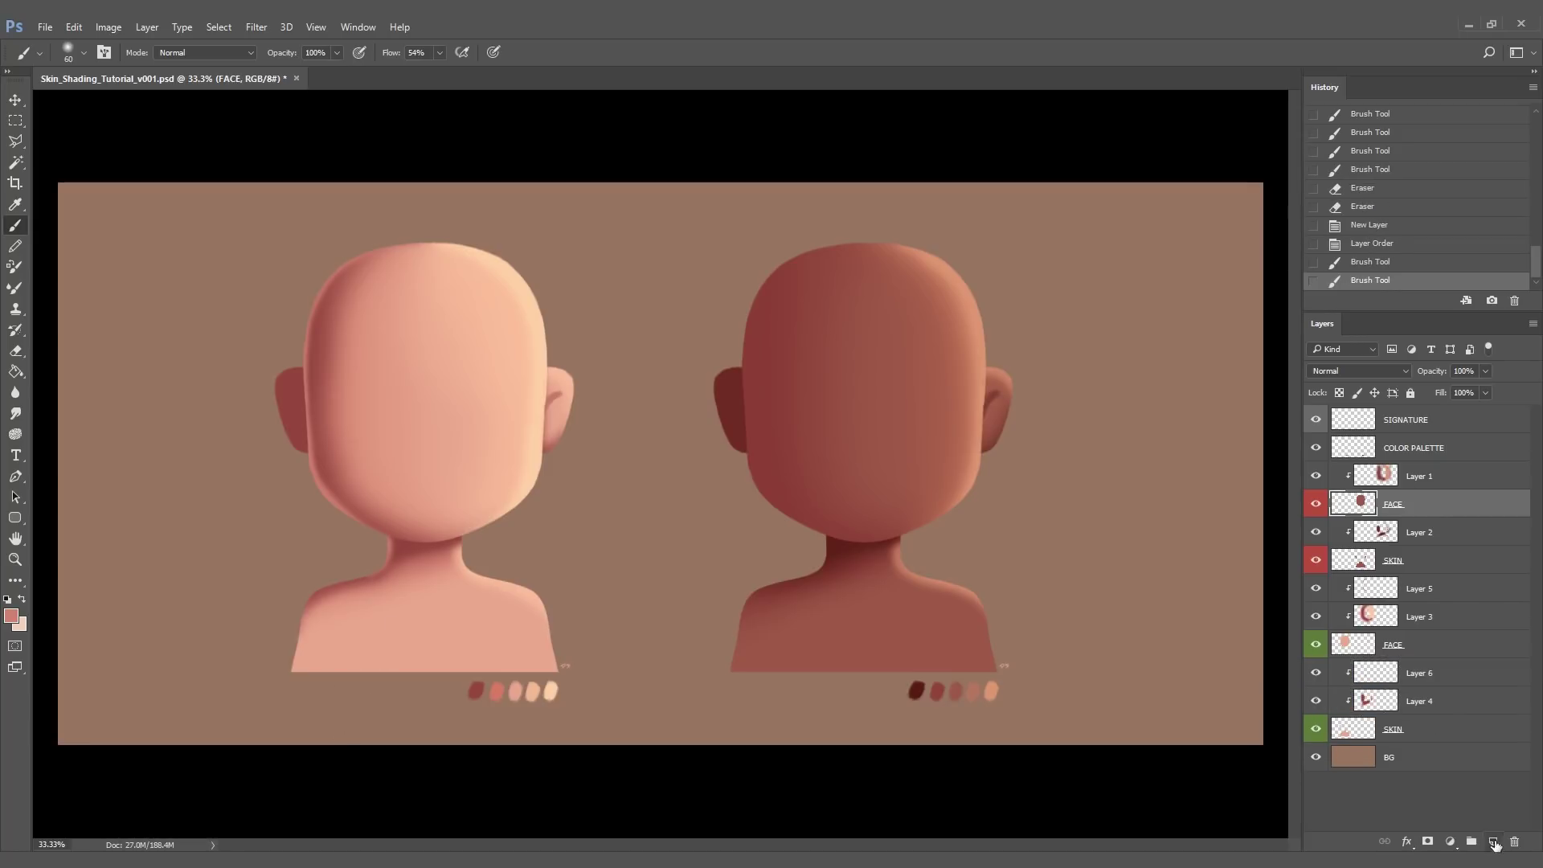
{"action": "left_click", "coordinate": [1493, 841]}
{"action": "left_click_drag", "start_coordinate": [1410, 504], "coordinate": [1408, 463]}
- Paint subtle light strokes along the dark head's left edge, erasing the stray parts
{"action": "left_click_drag", "start_coordinate": [772, 327], "coordinate": [754, 512]}
{"action": "mouse_move", "coordinate": [749, 327]}
{"action": "left_mouse_down"}
{"action": "mouse_move", "coordinate": [756, 492]}
{"action": "mouse_move", "coordinate": [747, 315]}
{"action": "left_mouse_up"}
{"action": "left_click_drag", "start_coordinate": [752, 325], "coordinate": [778, 274]}
{"action": "mouse_move", "coordinate": [750, 326]}
{"action": "left_mouse_down"}
{"action": "mouse_move", "coordinate": [887, 182]}
{"action": "mouse_move", "coordinate": [827, 587]}
{"action": "left_mouse_up"}
{"action": "mouse_move", "coordinate": [922, 394]}
{"action": "left_mouse_down"}
{"action": "mouse_move", "coordinate": [857, 142]}
{"action": "mouse_move", "coordinate": [747, 337]}
{"action": "left_mouse_up"}
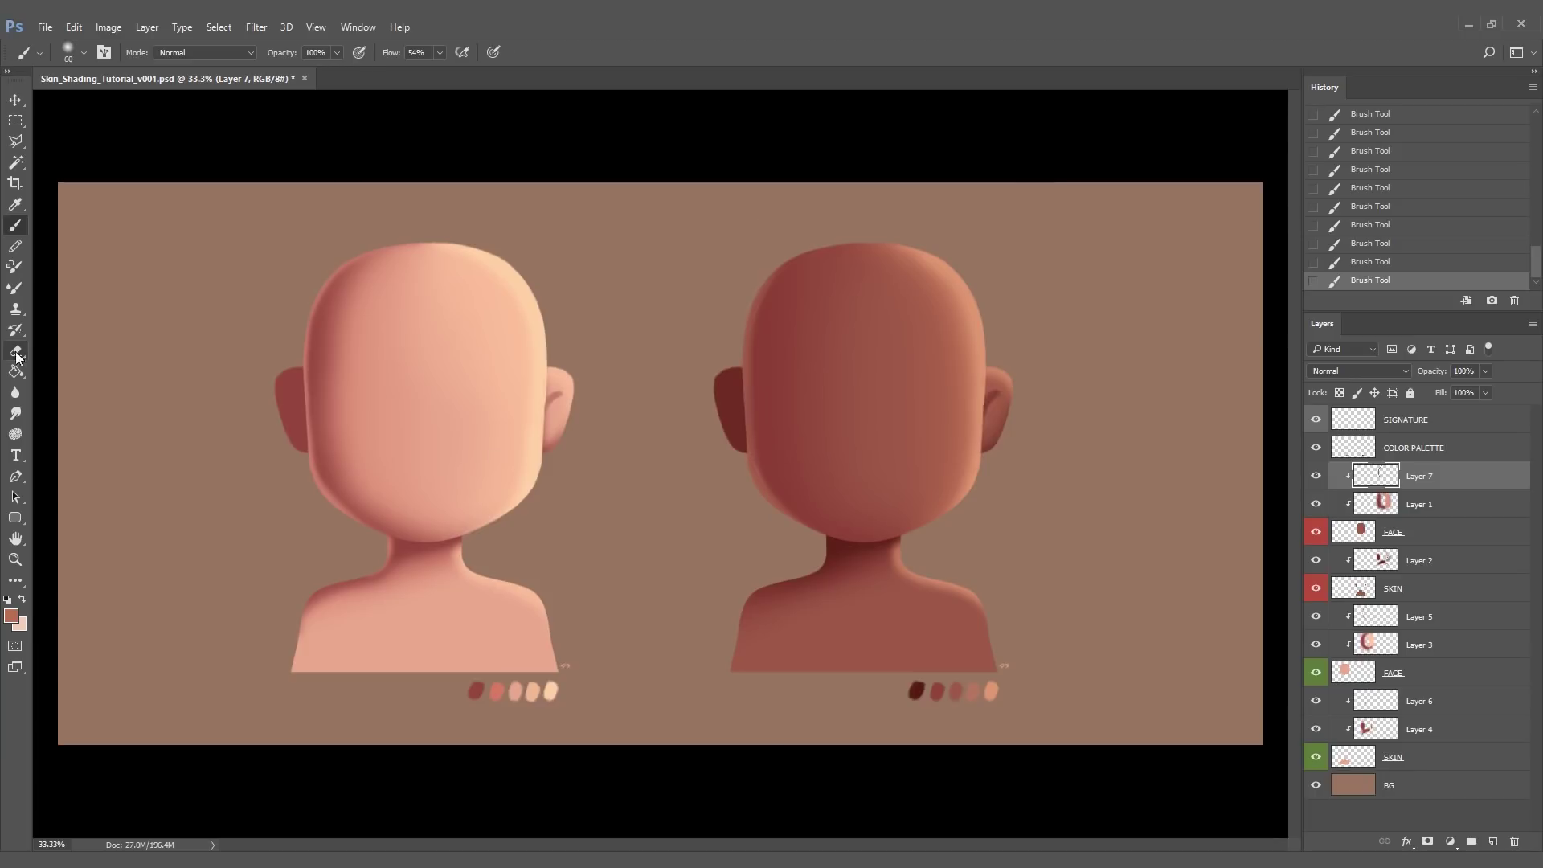
{"action": "key", "text": "e"}
{"action": "left_click_drag", "start_coordinate": [772, 501], "coordinate": [765, 425]}
{"action": "left_click_drag", "start_coordinate": [779, 356], "coordinate": [772, 399]}
{"action": "key", "text": "b"}
- On a new layer below the dark FACE layer, shade the dark bust and ear; touch up the light ear
{"action": "key", "text": "ctrl+alt+shift+n"}
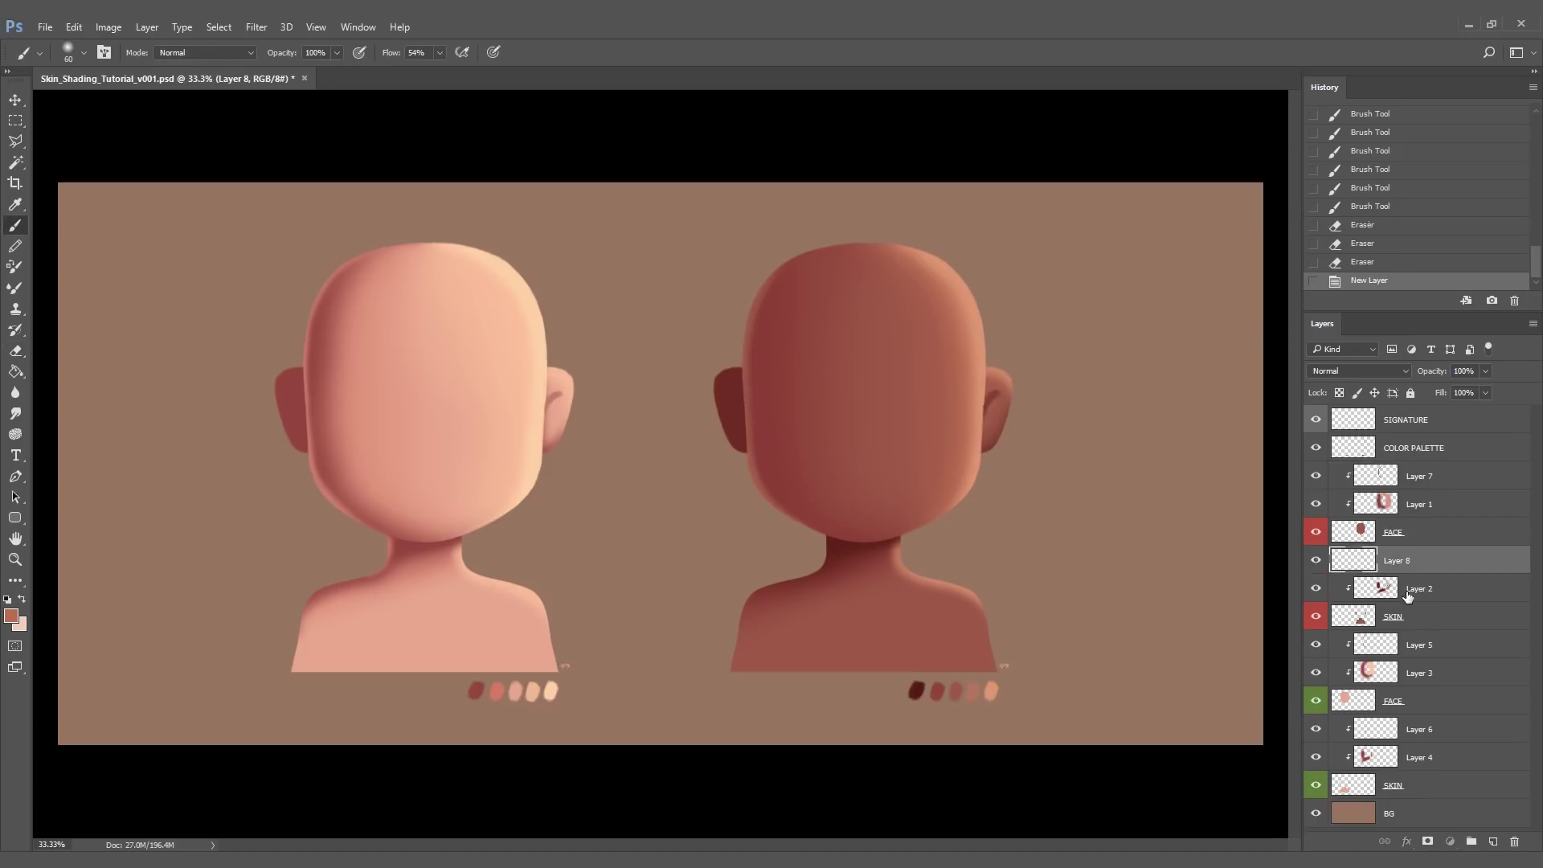
{"action": "key", "text": "ctrl+["}
{"action": "key", "text": "ctrl+["}
{"action": "mouse_move", "coordinate": [815, 567]}
{"action": "left_mouse_down"}
{"action": "mouse_move", "coordinate": [824, 544]}
{"action": "mouse_move", "coordinate": [823, 582]}
{"action": "mouse_move", "coordinate": [758, 559]}
{"action": "left_mouse_up"}
{"action": "left_click_drag", "start_coordinate": [734, 364], "coordinate": [730, 403]}
{"action": "left_click", "coordinate": [1419, 757]}
{"action": "left_click_drag", "start_coordinate": [290, 365], "coordinate": [305, 414]}
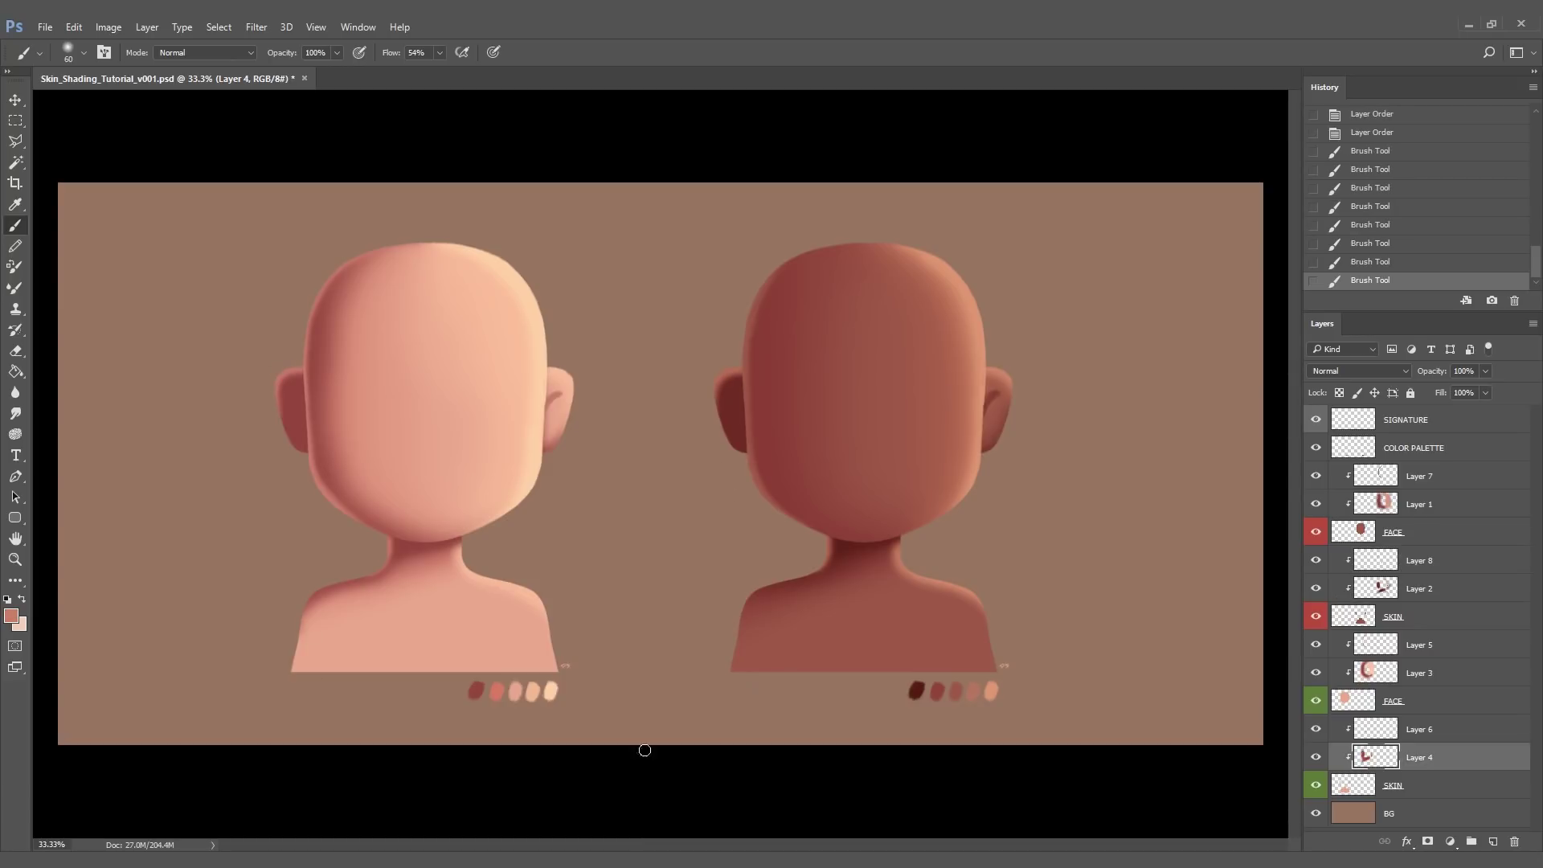
- On clipped Layer 9 above the dark FACE layer, paint 100 px soft shadows on the neck and head top
{"action": "left_click", "coordinate": [1411, 536]}
{"action": "left_click", "coordinate": [1493, 844]}
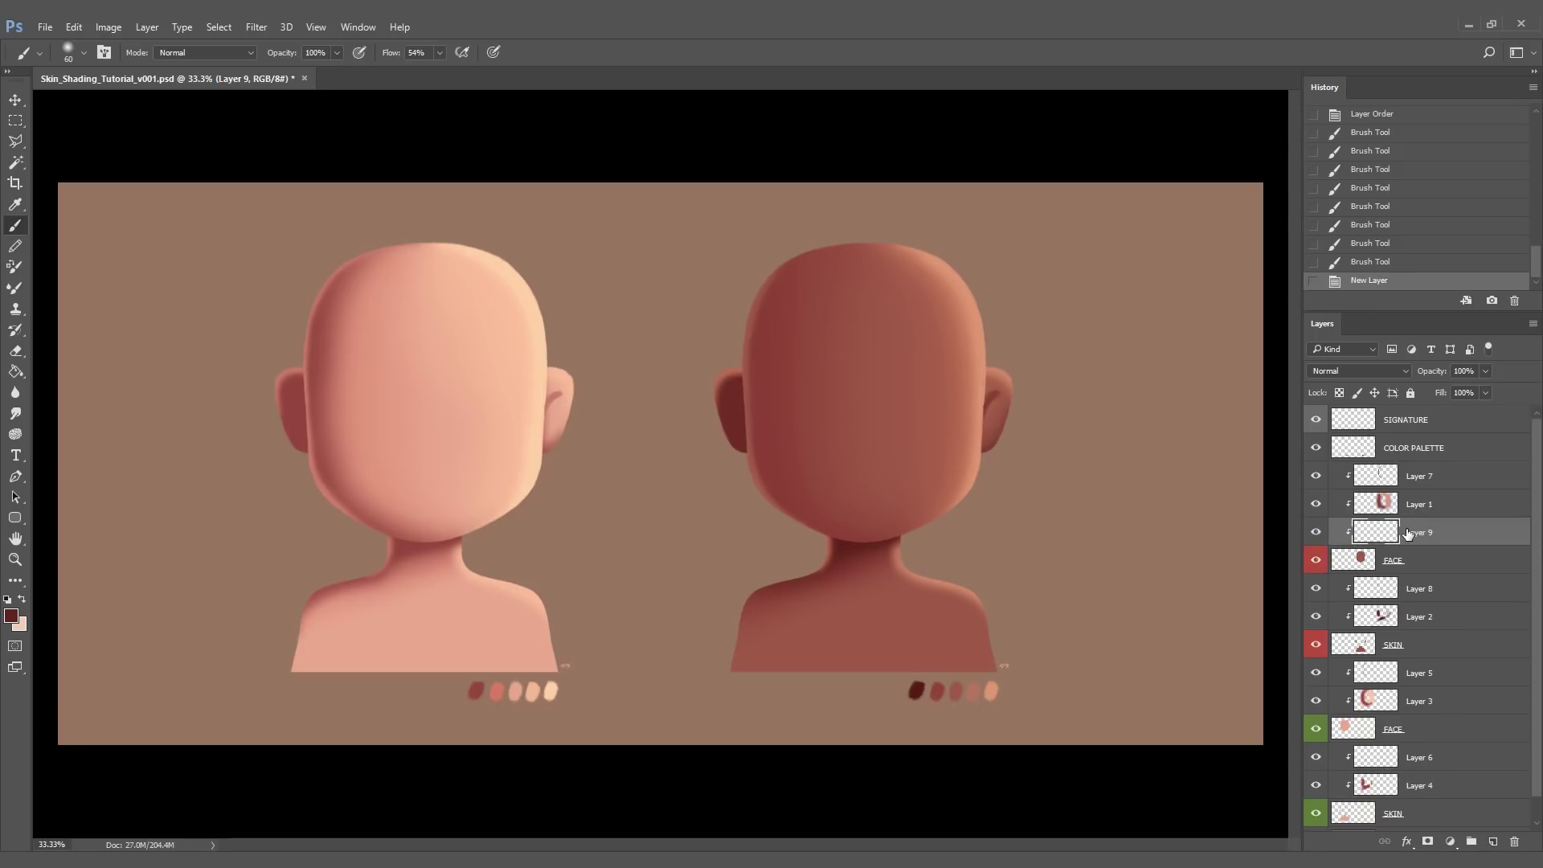
{"action": "left_click_drag", "start_coordinate": [1410, 518], "coordinate": [1411, 499]}
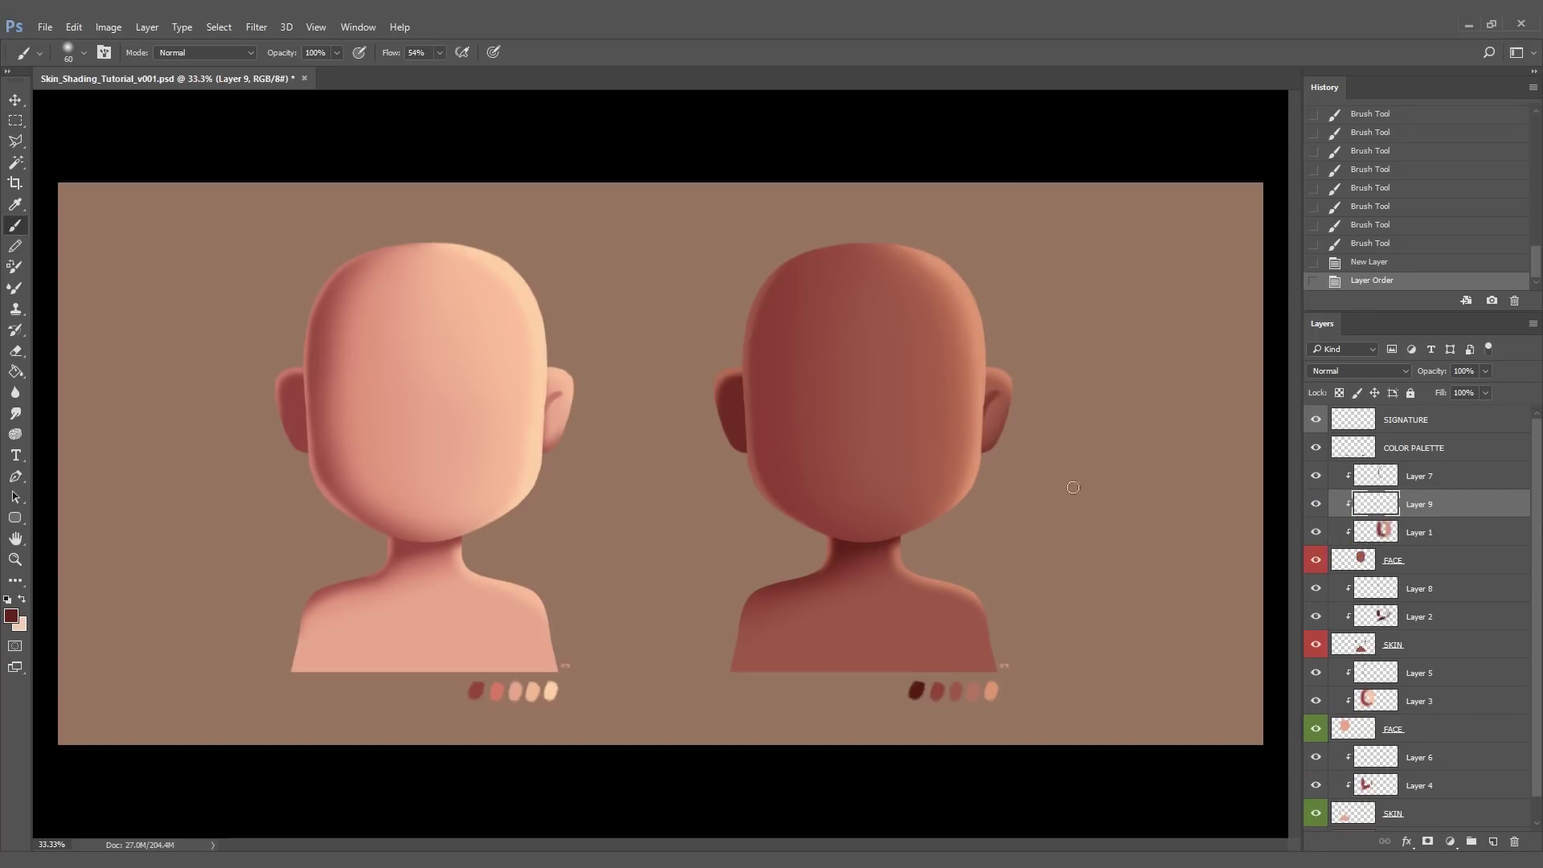
{"action": "left_click", "coordinate": [80, 53]}
{"action": "left_click", "coordinate": [111, 355]}
{"action": "key", "text": "Return"}
{"action": "left_click_drag", "start_coordinate": [750, 551], "coordinate": [783, 530]}
{"action": "left_click_drag", "start_coordinate": [903, 568], "coordinate": [914, 628]}
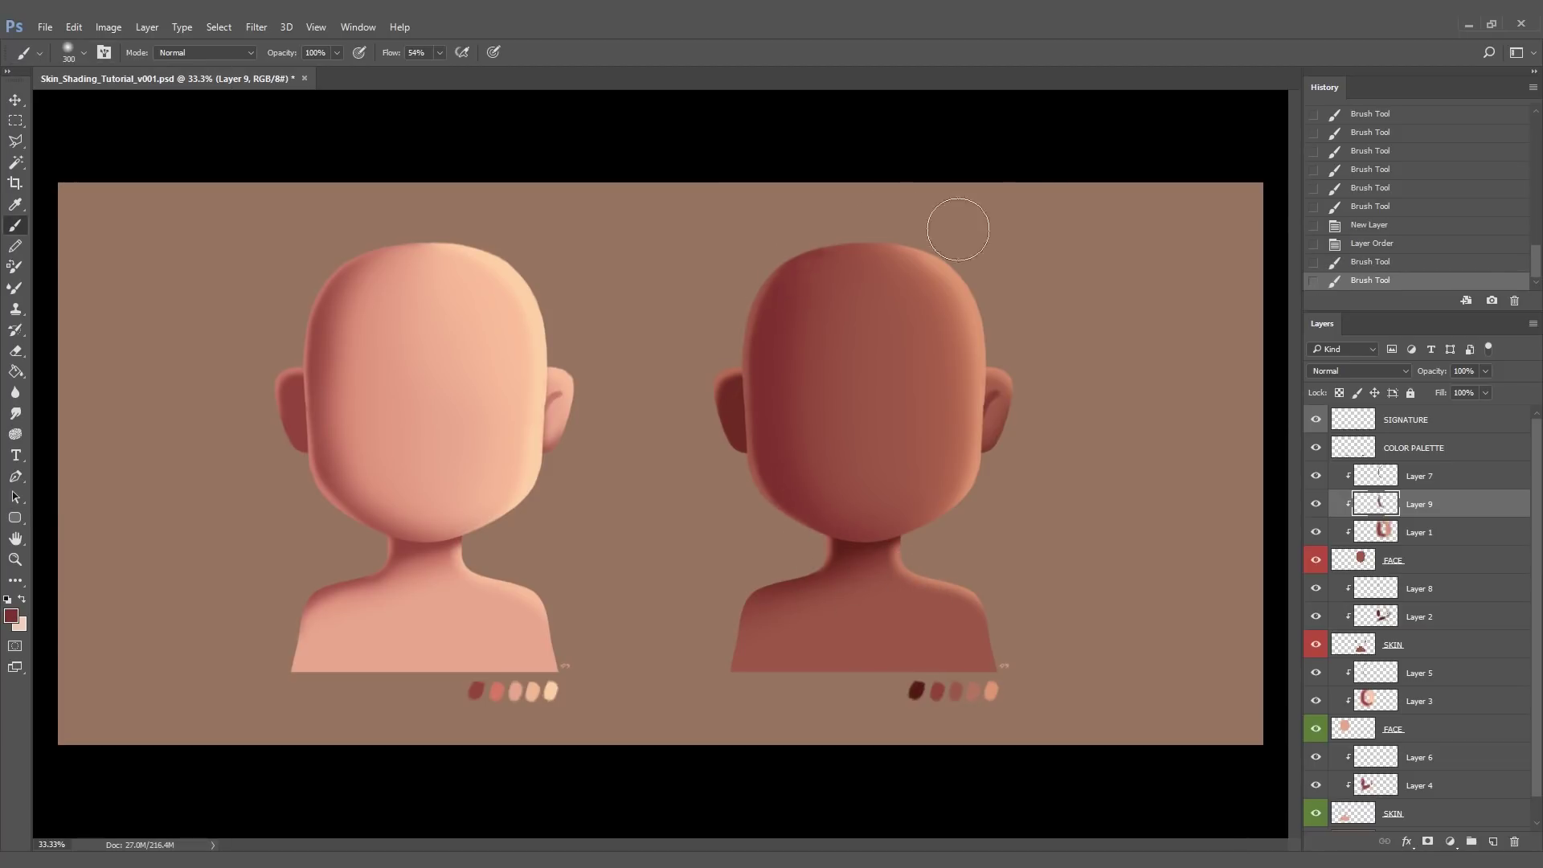
{"action": "left_click_drag", "start_coordinate": [767, 315], "coordinate": [893, 259]}
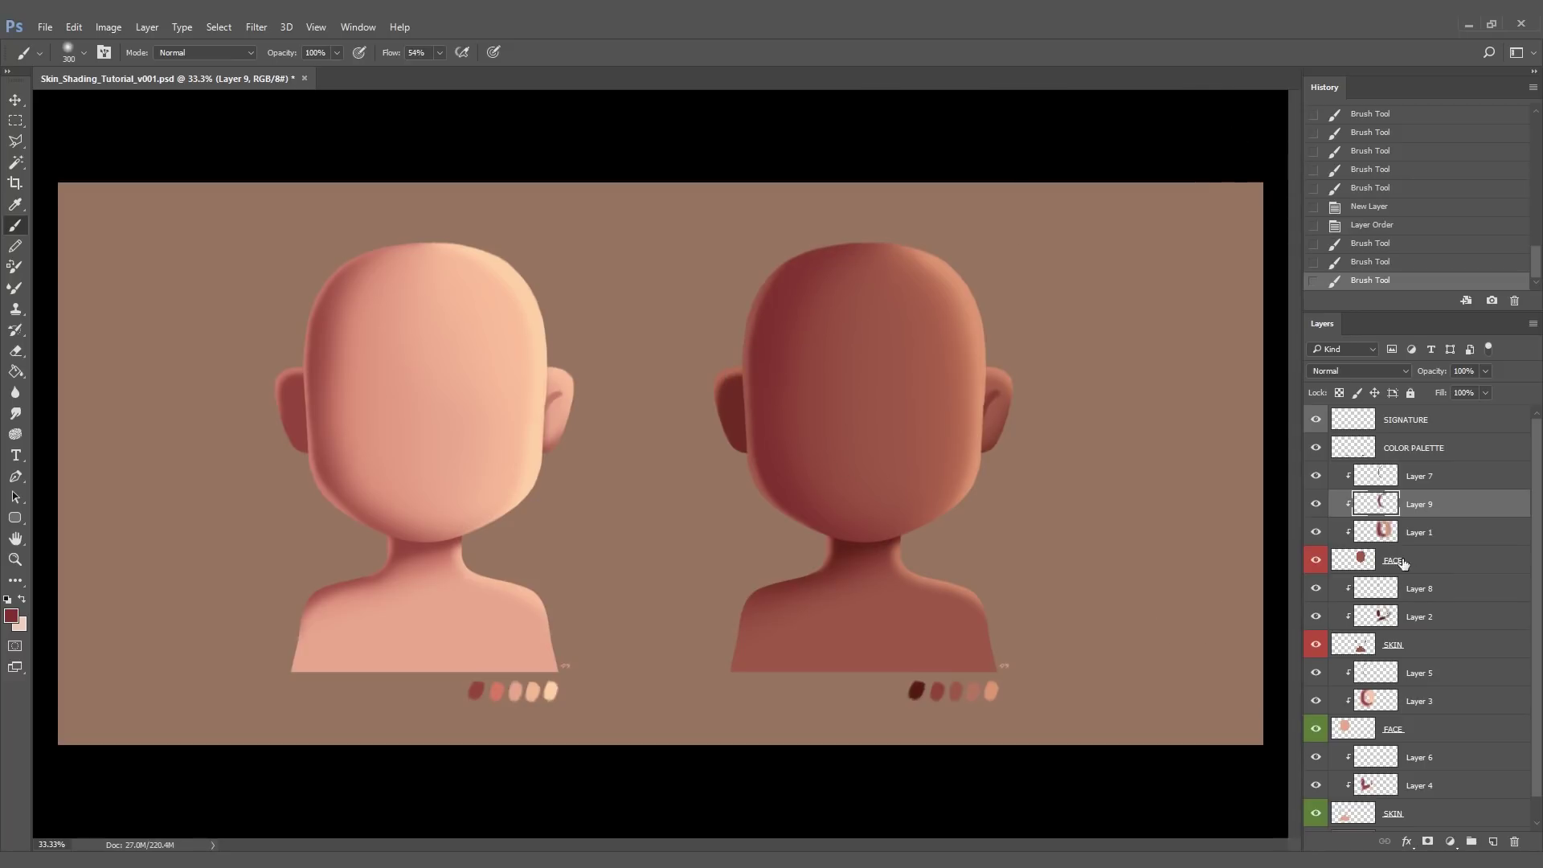
- Add a clipped layer above Layer 2 and darken the dark bust's shoulder, jaw and ear
{"action": "left_click", "coordinate": [1413, 620]}
{"action": "key", "text": "ctrl+shift+alt+n"}
{"action": "left_click", "coordinate": [771, 616]}
{"action": "mouse_move", "coordinate": [771, 614]}
{"action": "left_mouse_down"}
{"action": "mouse_move", "coordinate": [821, 614]}
{"action": "mouse_move", "coordinate": [759, 609]}
{"action": "left_mouse_up"}
{"action": "left_click_drag", "start_coordinate": [997, 398], "coordinate": [1033, 427]}
- On Layer 11 between Layers 5 and 3, softly shade the light head's left side at 51% opacity
{"action": "key", "text": "ctrl+shift+alt+n"}
{"action": "key", "text": "ctrl+bracketleft"}
{"action": "key", "text": "ctrl+bracketleft"}
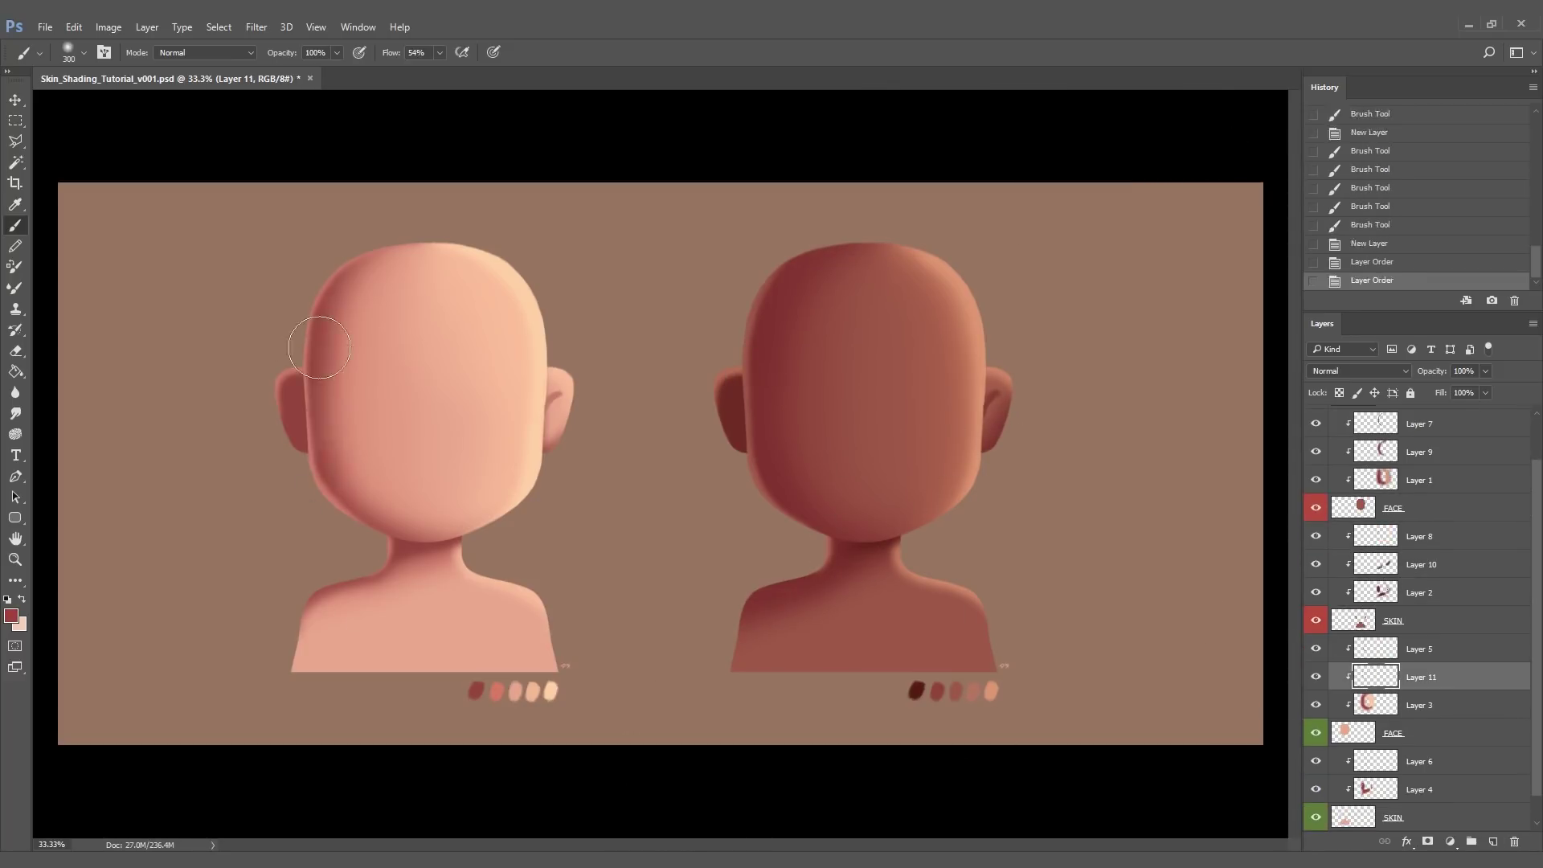
{"action": "key", "text": "5"}
{"action": "key", "text": "1"}
{"action": "left_click_drag", "start_coordinate": [319, 323], "coordinate": [315, 446]}
{"action": "left_click_drag", "start_coordinate": [327, 230], "coordinate": [344, 507]}
- Paint a lighter warm highlight on the light head's top on a new layer above Layer 5
{"action": "key", "text": "ctrl+shift+alt+n"}
{"action": "key", "text": "ctrl+bracketright"}
{"action": "left_click", "coordinate": [456, 326], "text": "alt"}
{"action": "key", "text": "bracketright"}
{"action": "key", "text": "bracketright"}
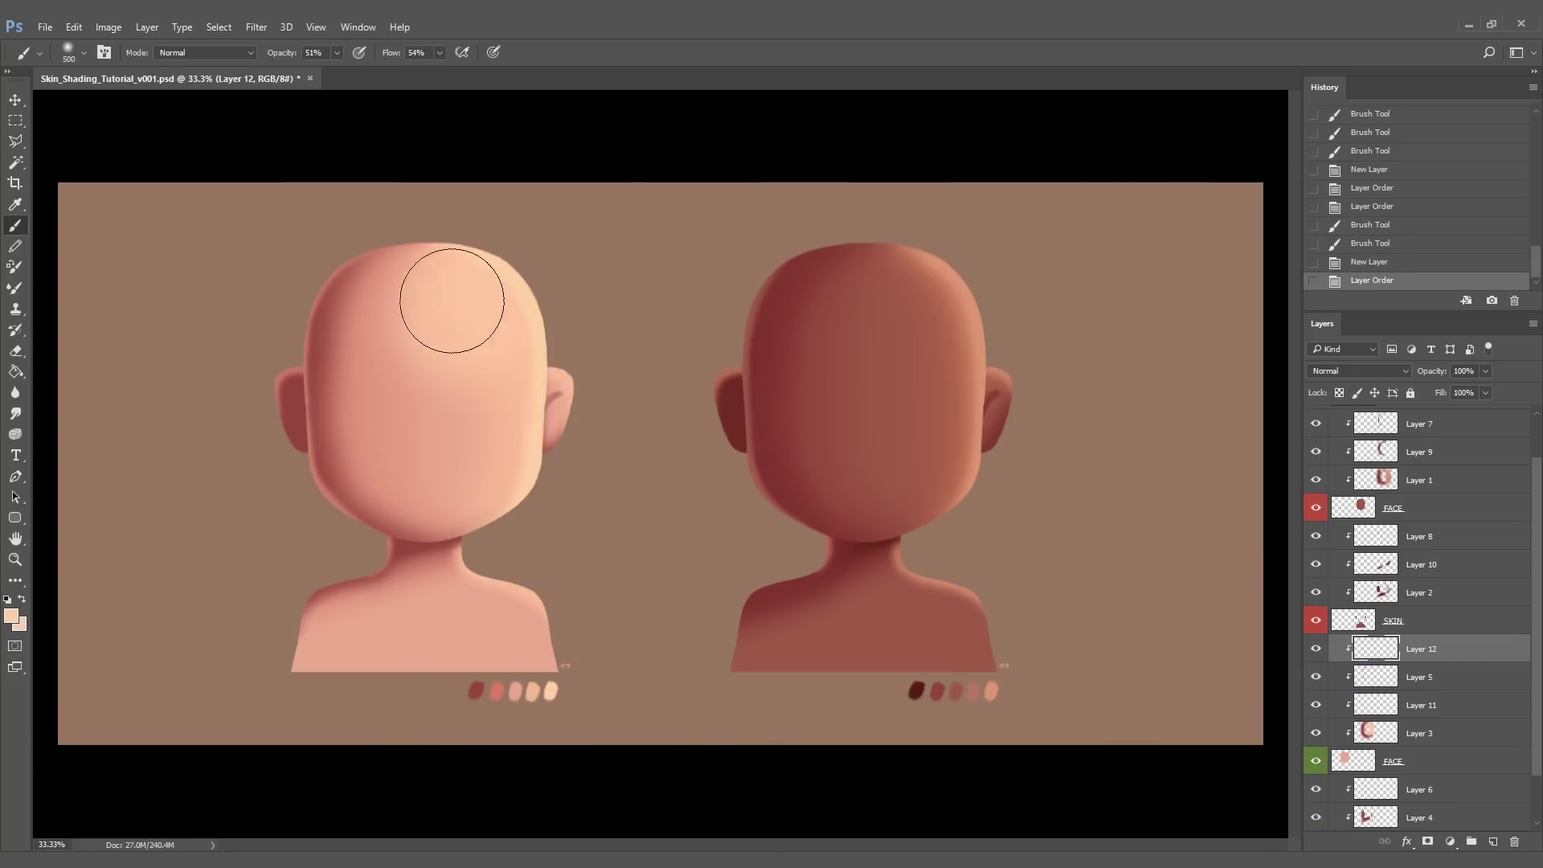
{"action": "mouse_move", "coordinate": [492, 303]}
{"action": "left_mouse_down"}
{"action": "mouse_move", "coordinate": [468, 278]}
{"action": "mouse_move", "coordinate": [442, 293]}
{"action": "left_mouse_up"}
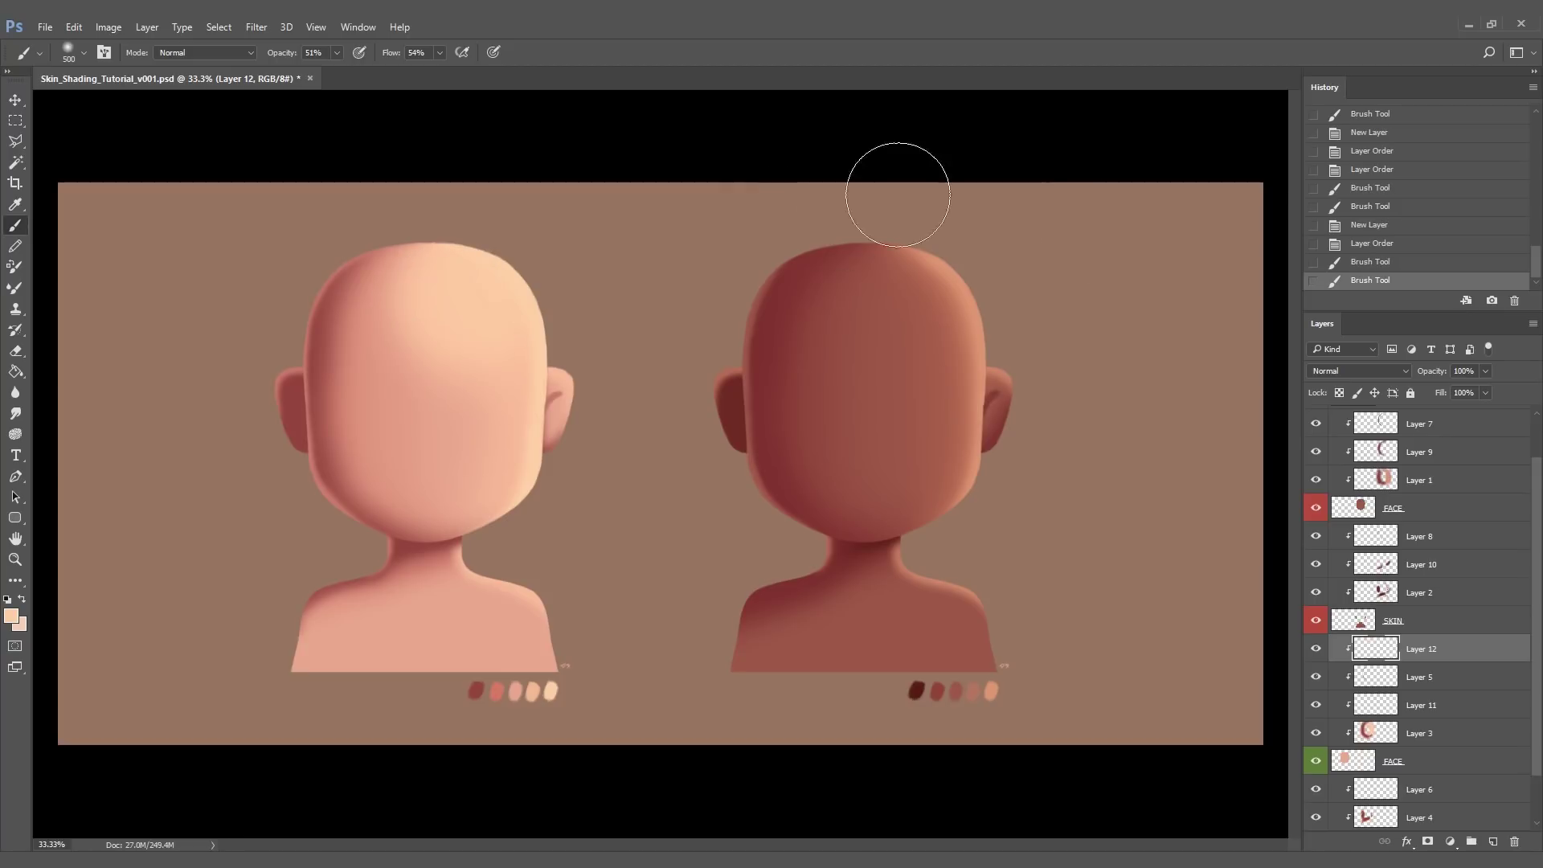
- Lighten the dark head's top with a sampled light tone, adding a 31% opacity highlight on a new layer
{"action": "left_click", "coordinate": [948, 333], "text": "alt"}
{"action": "key", "text": "ctrl+shift+alt+n"}
{"action": "key", "text": "3"}
{"action": "key", "text": "1"}
{"action": "left_click_drag", "start_coordinate": [948, 335], "coordinate": [892, 278]}
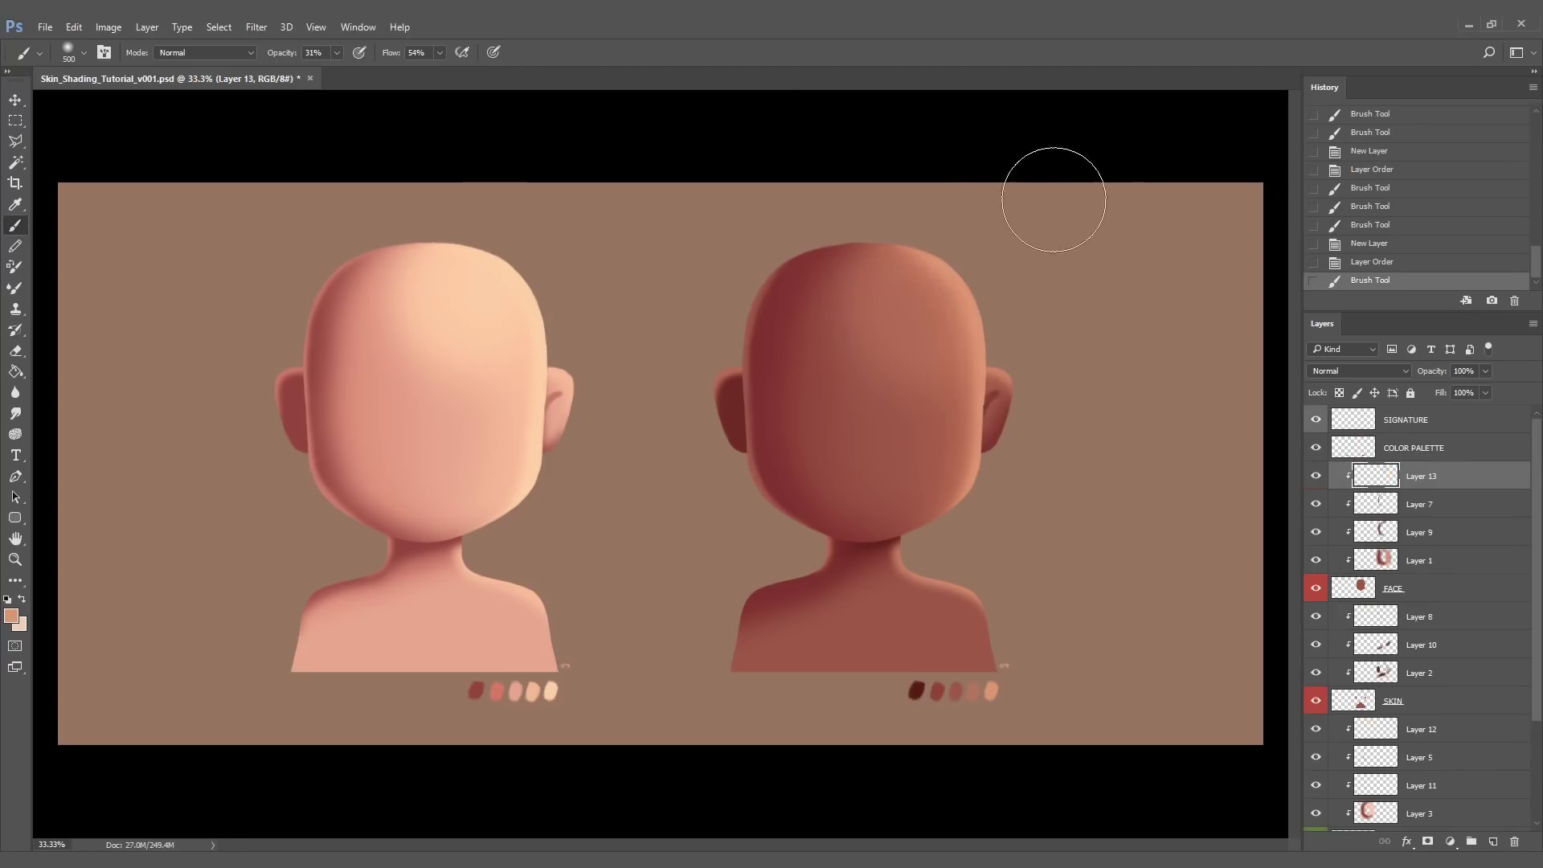
{"action": "left_click", "coordinate": [994, 301]}
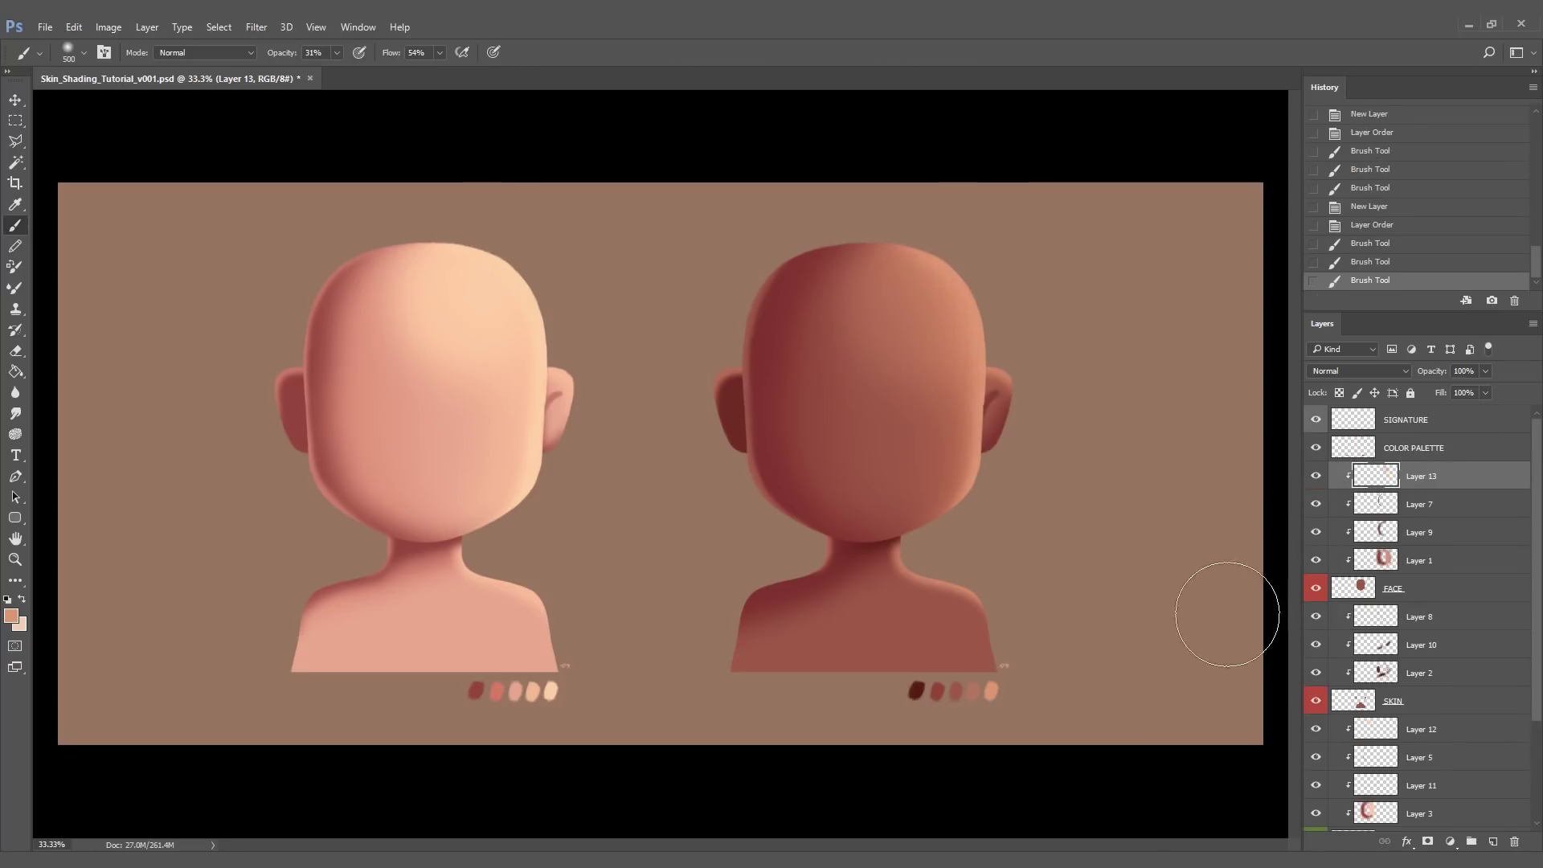